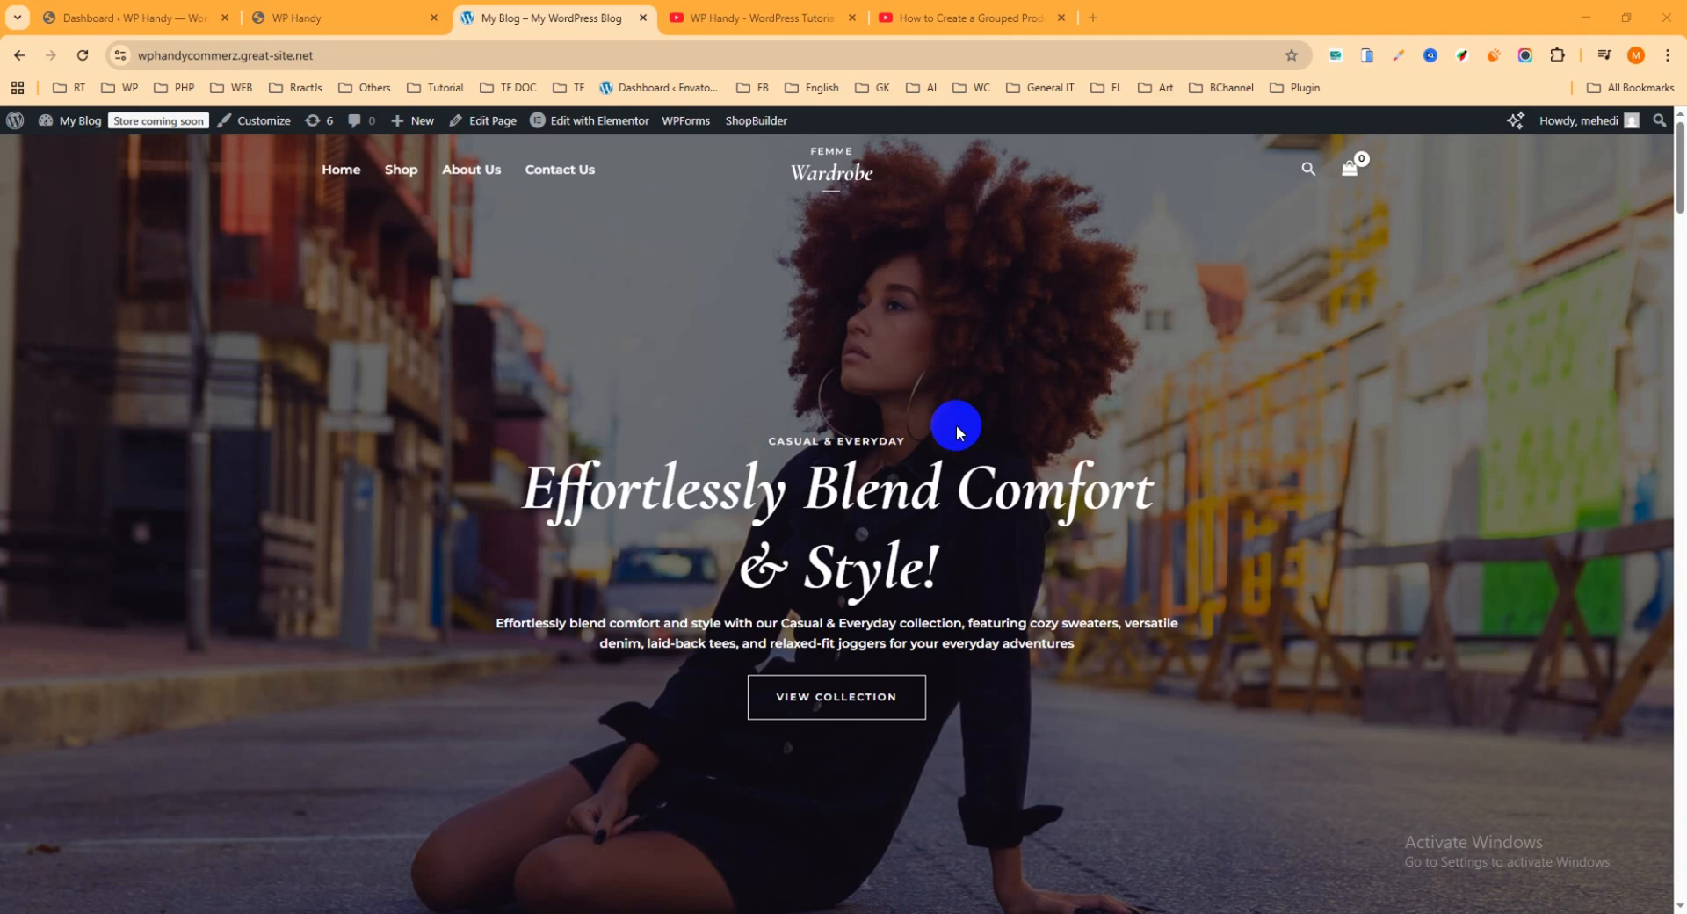
Step: Switch to the WP Handy YouTube channel and look through its created playlists
click(772, 18)
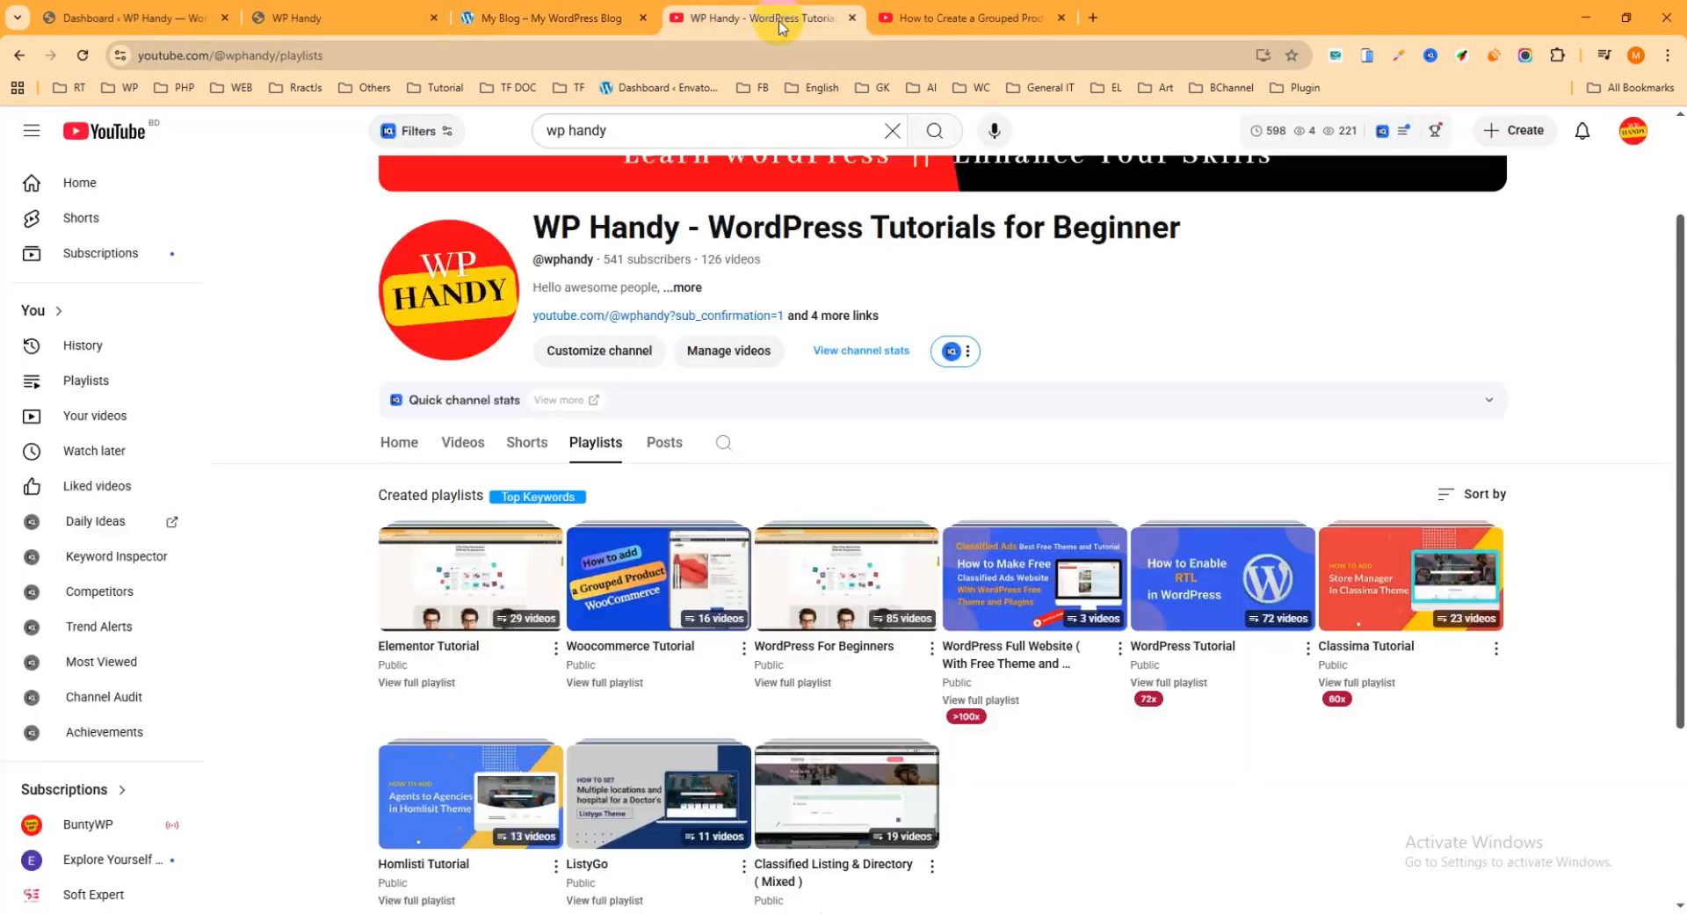
scroll(1288, 327, up, 3)
scroll(1178, 406, down, 3)
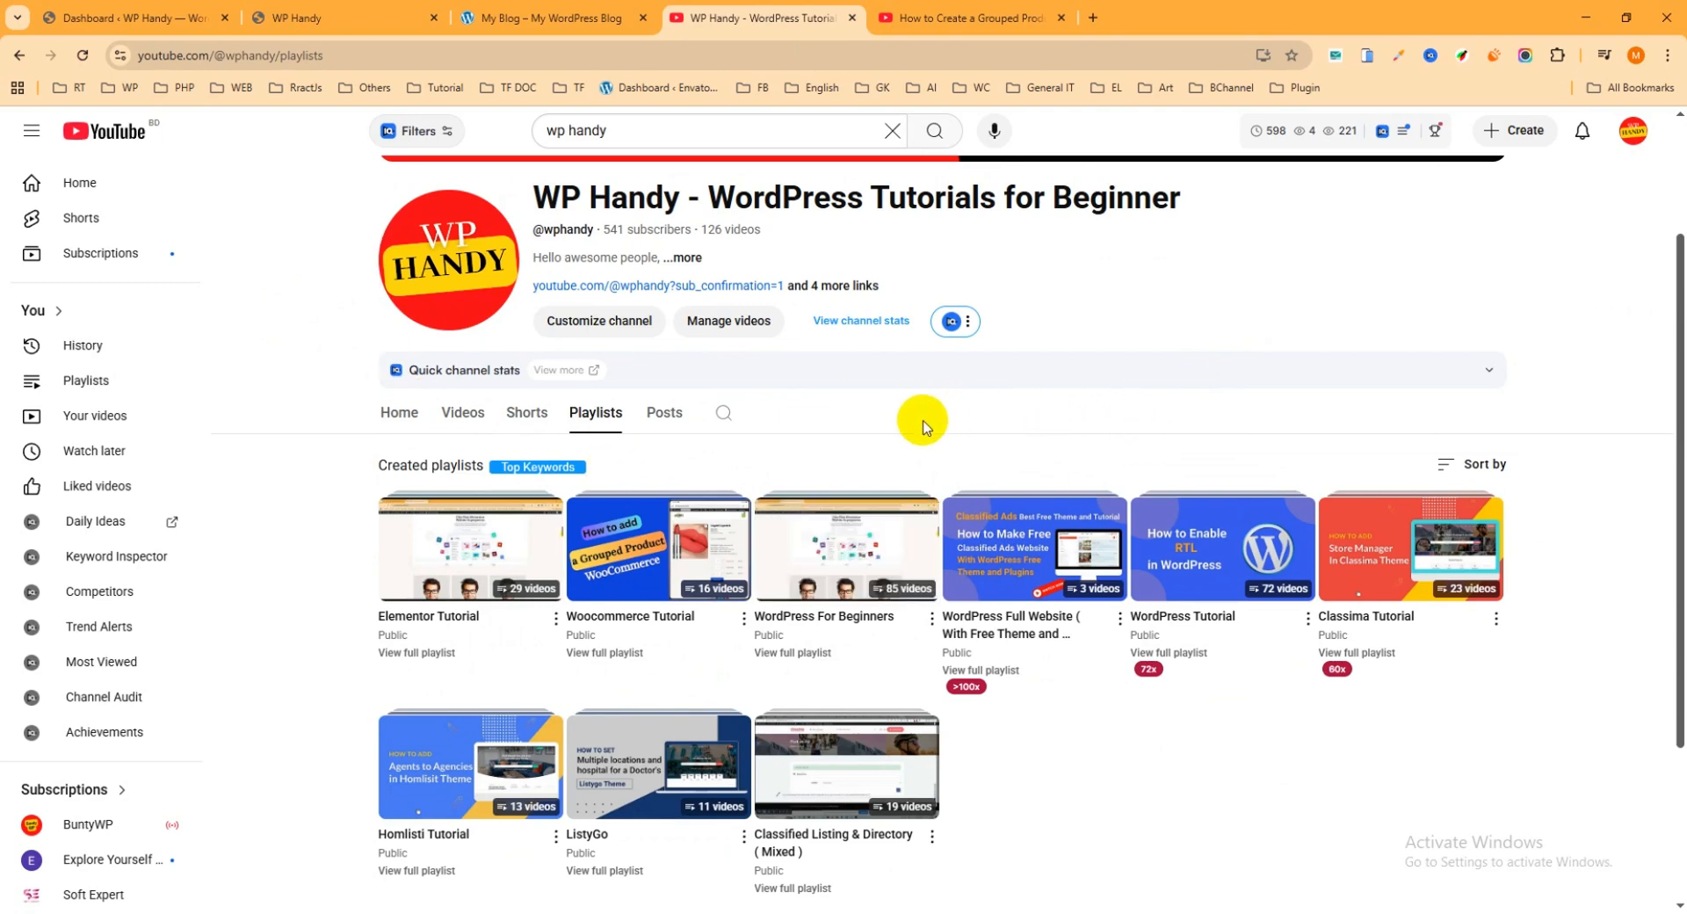
scroll(1294, 720, down, 2)
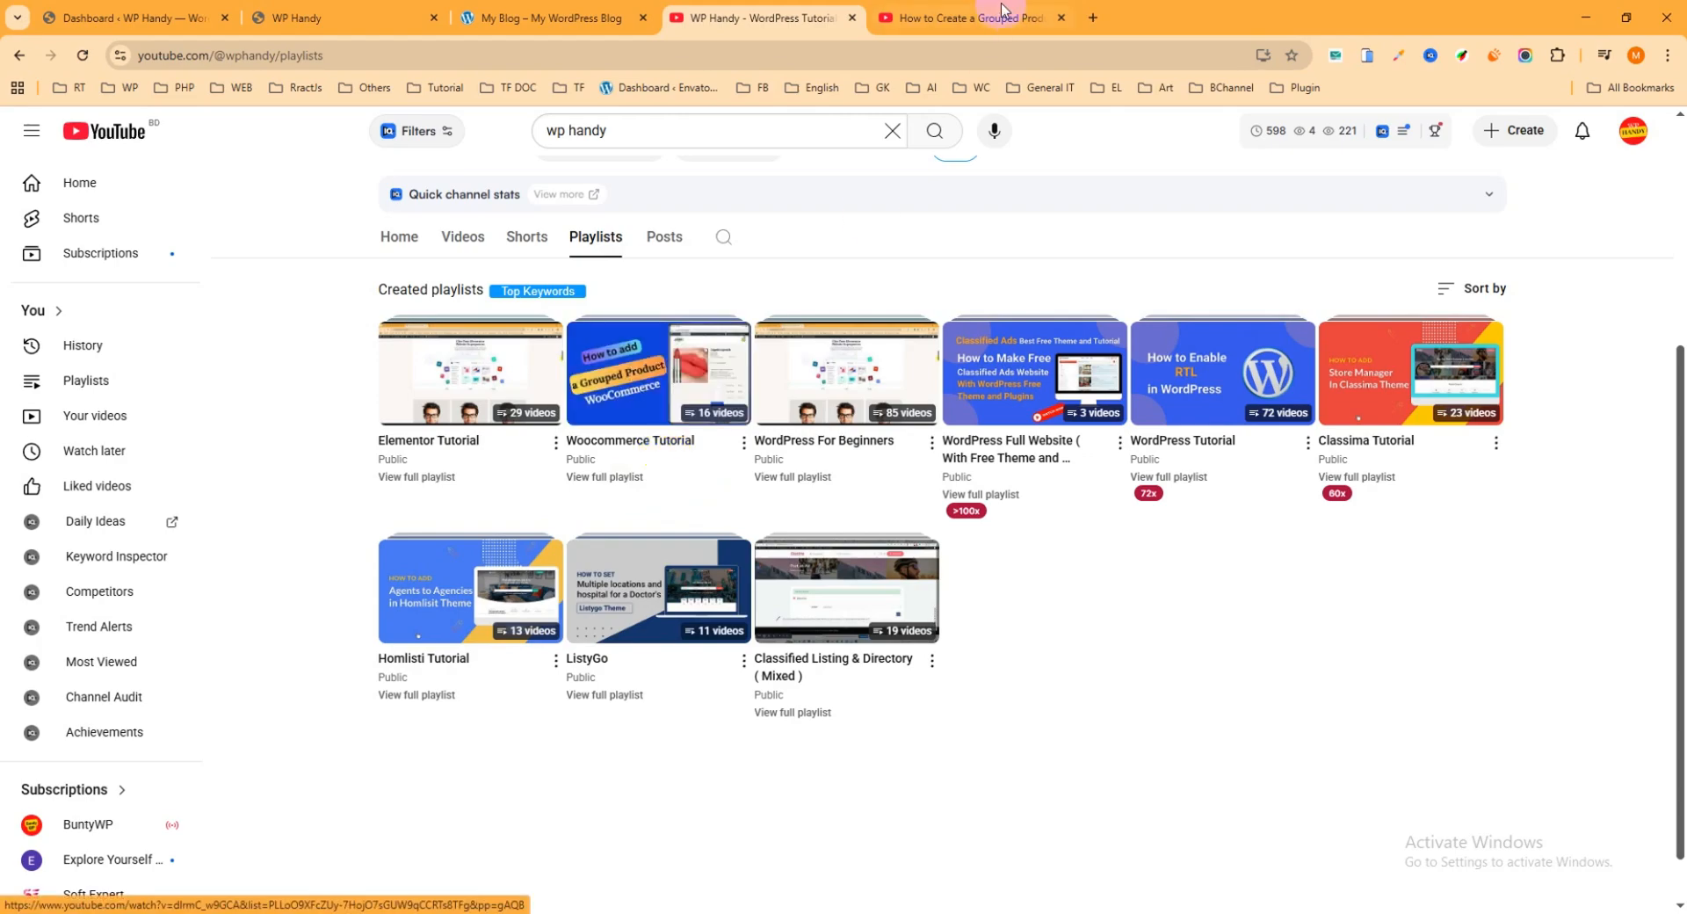
Step: Open the grouped product tutorial video and examine the video list of the Woocommerce Tutorial playlist
click(936, 18)
scroll(1673, 518, down, 12)
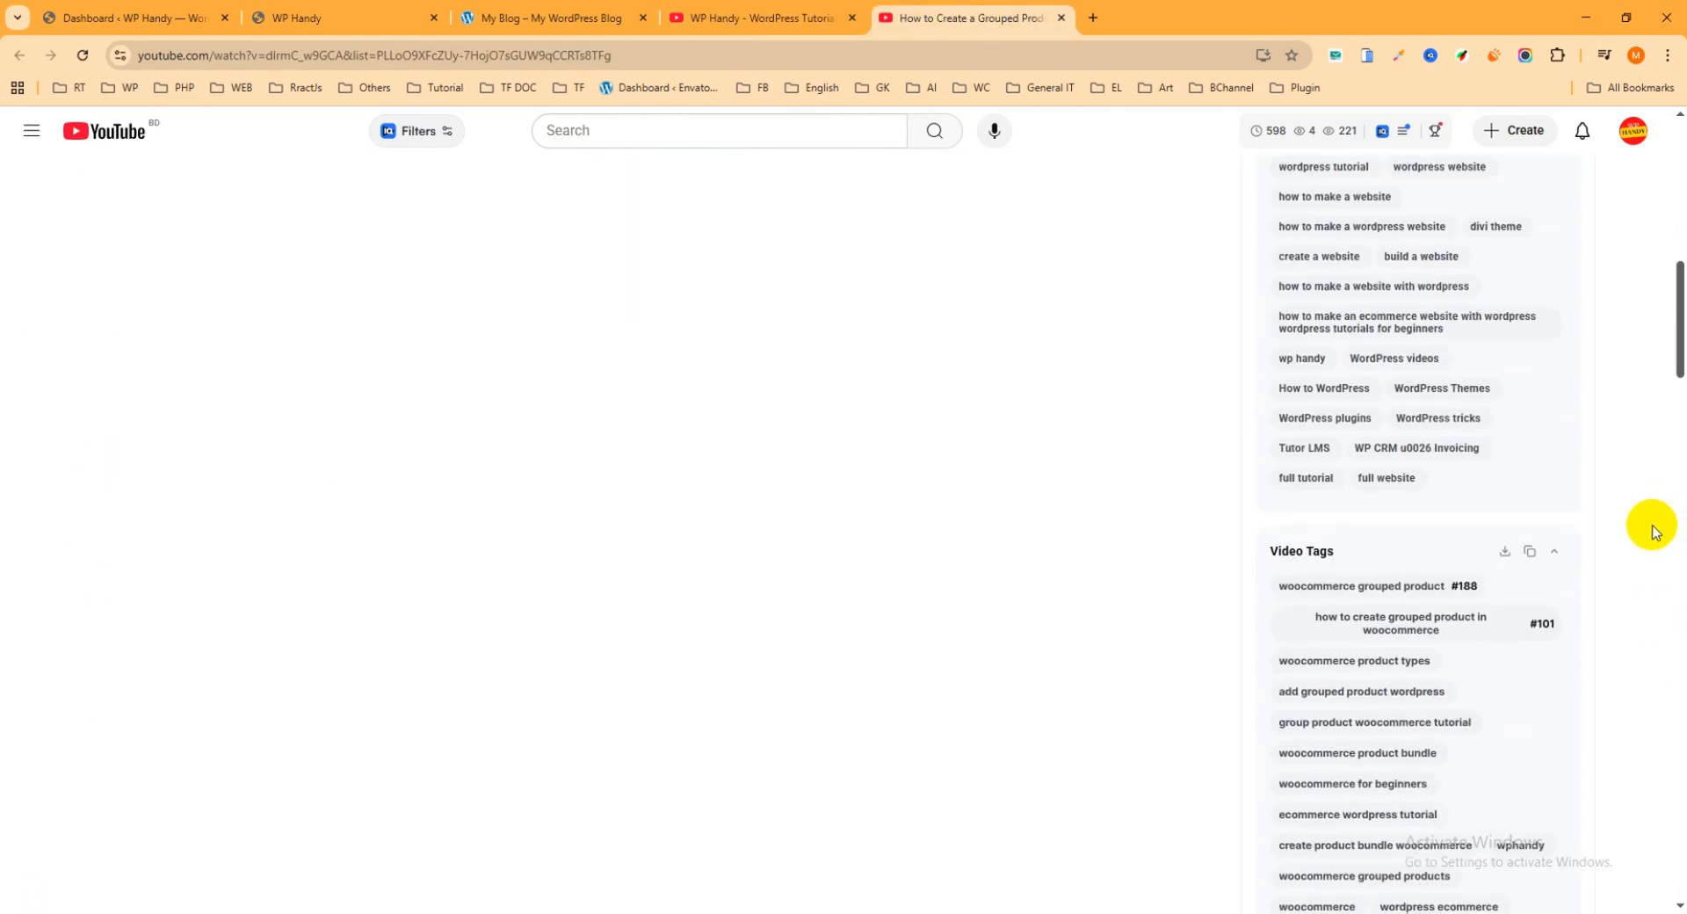
scroll(1624, 519, down, 8)
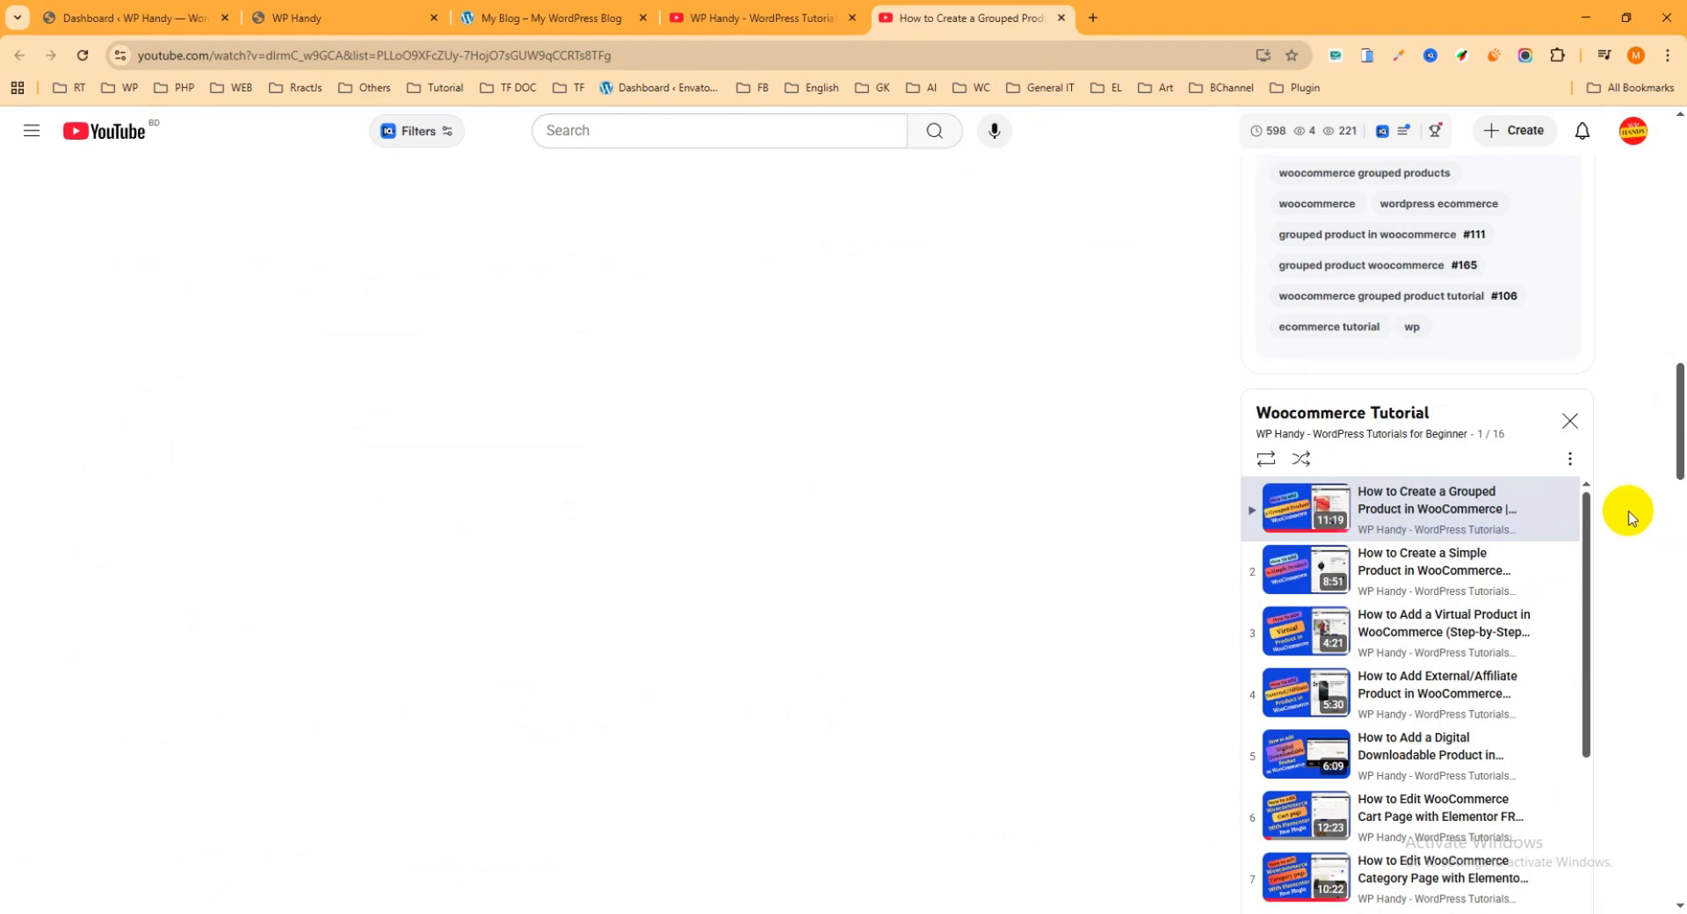
scroll(1600, 565, down, 3)
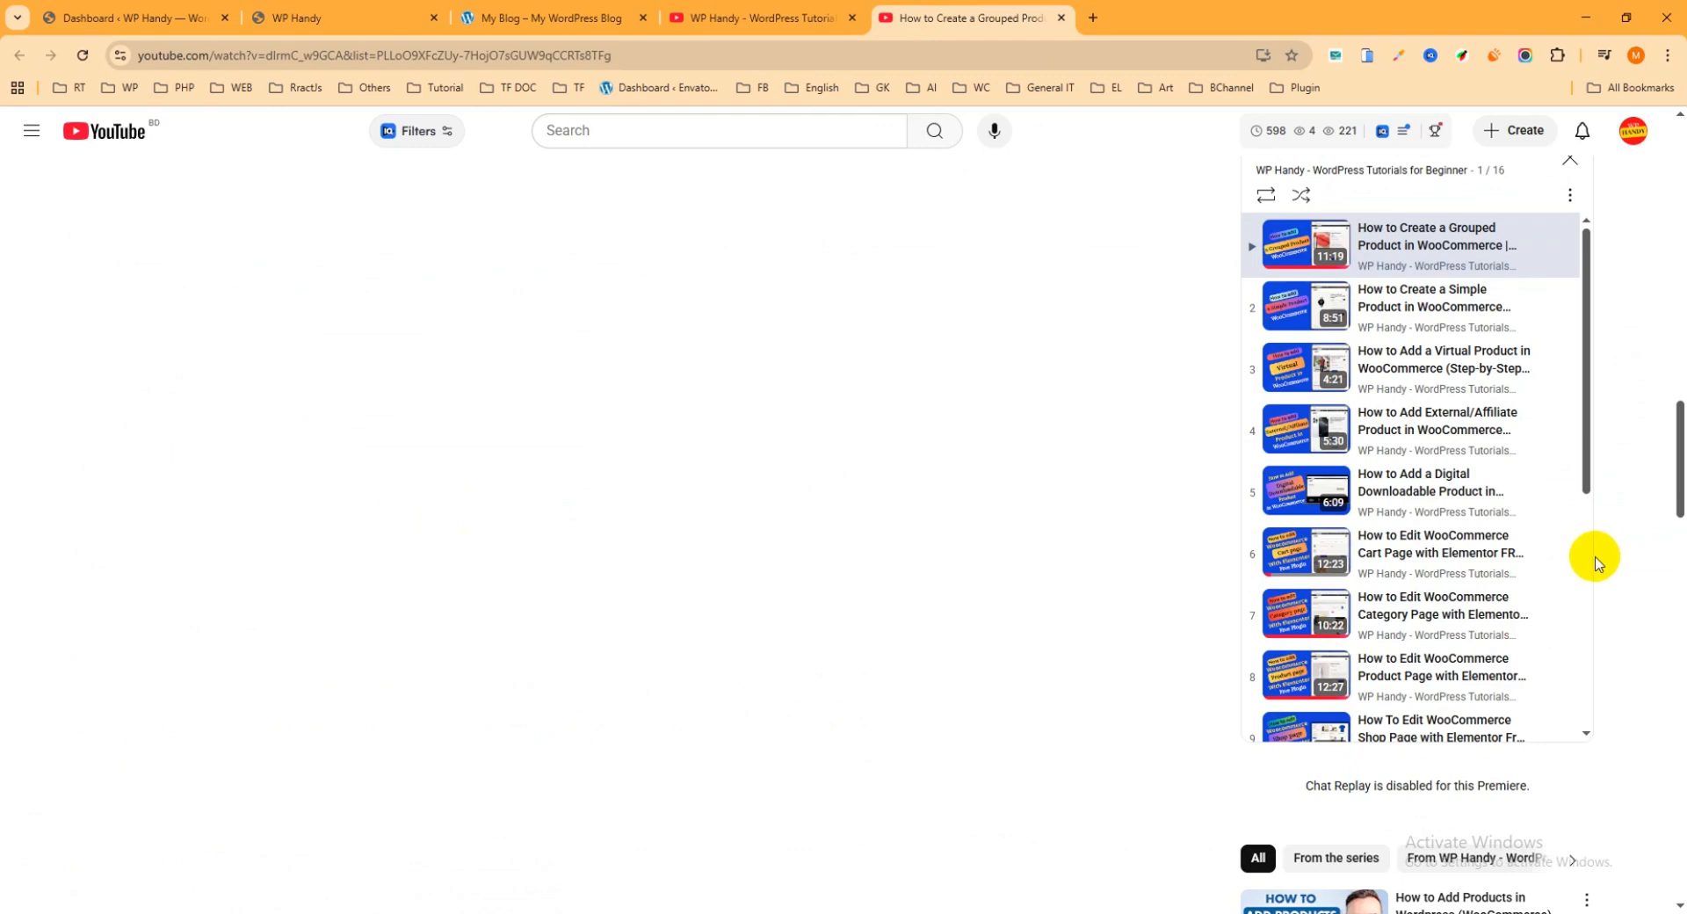
mouse_move(1573, 557)
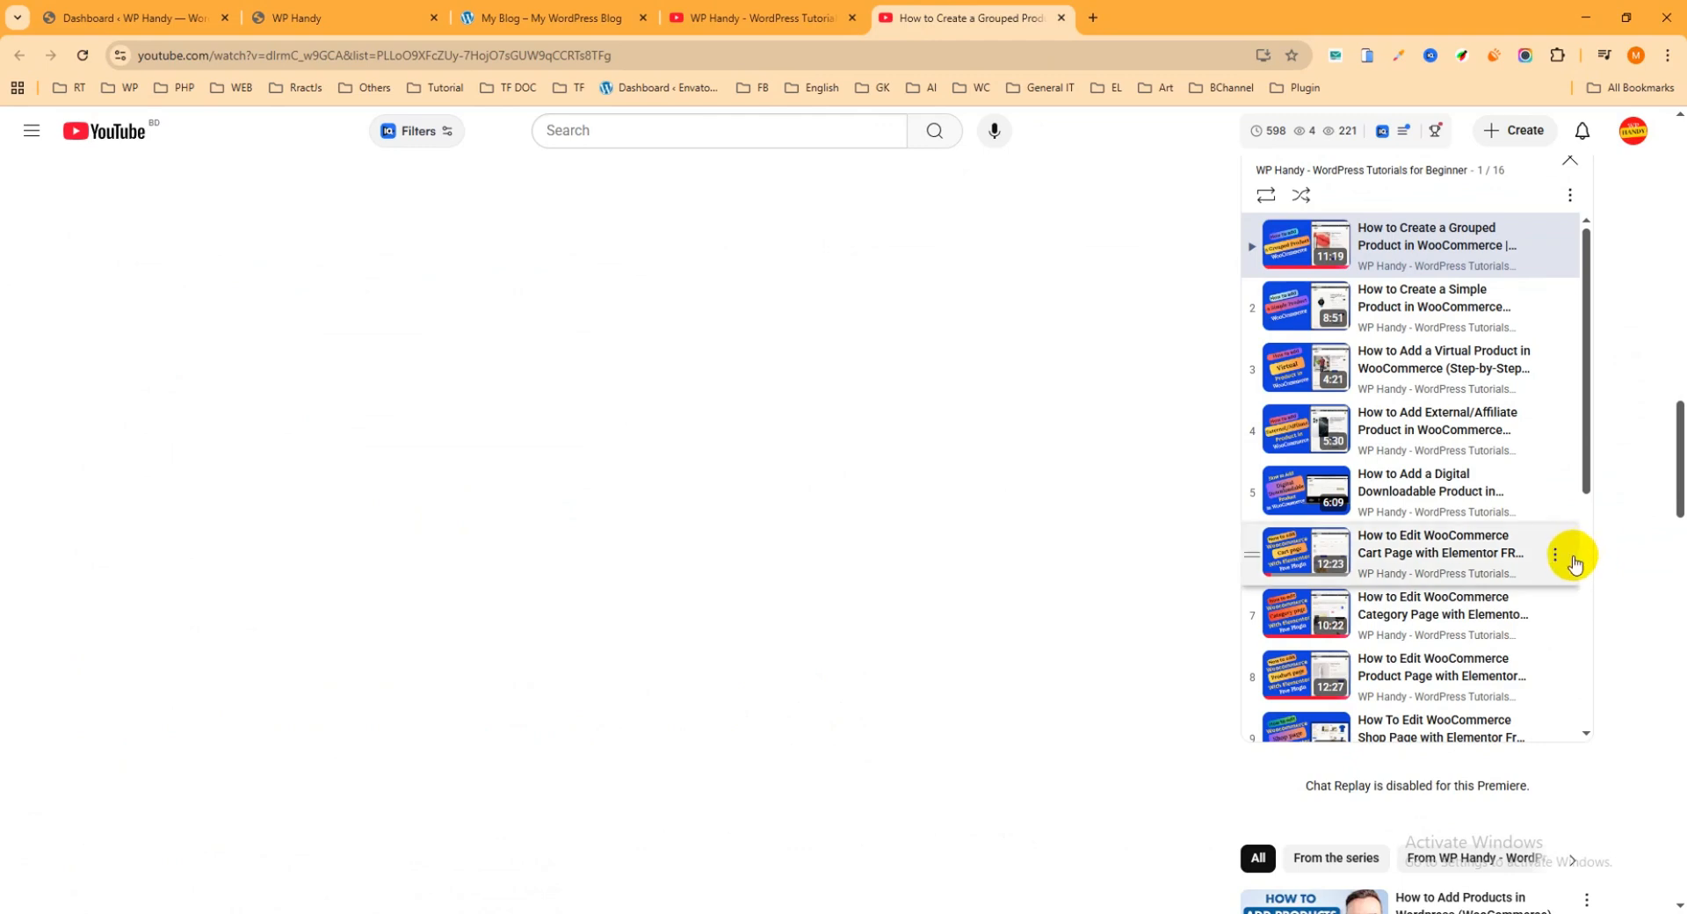
scroll(1582, 536, up, 3)
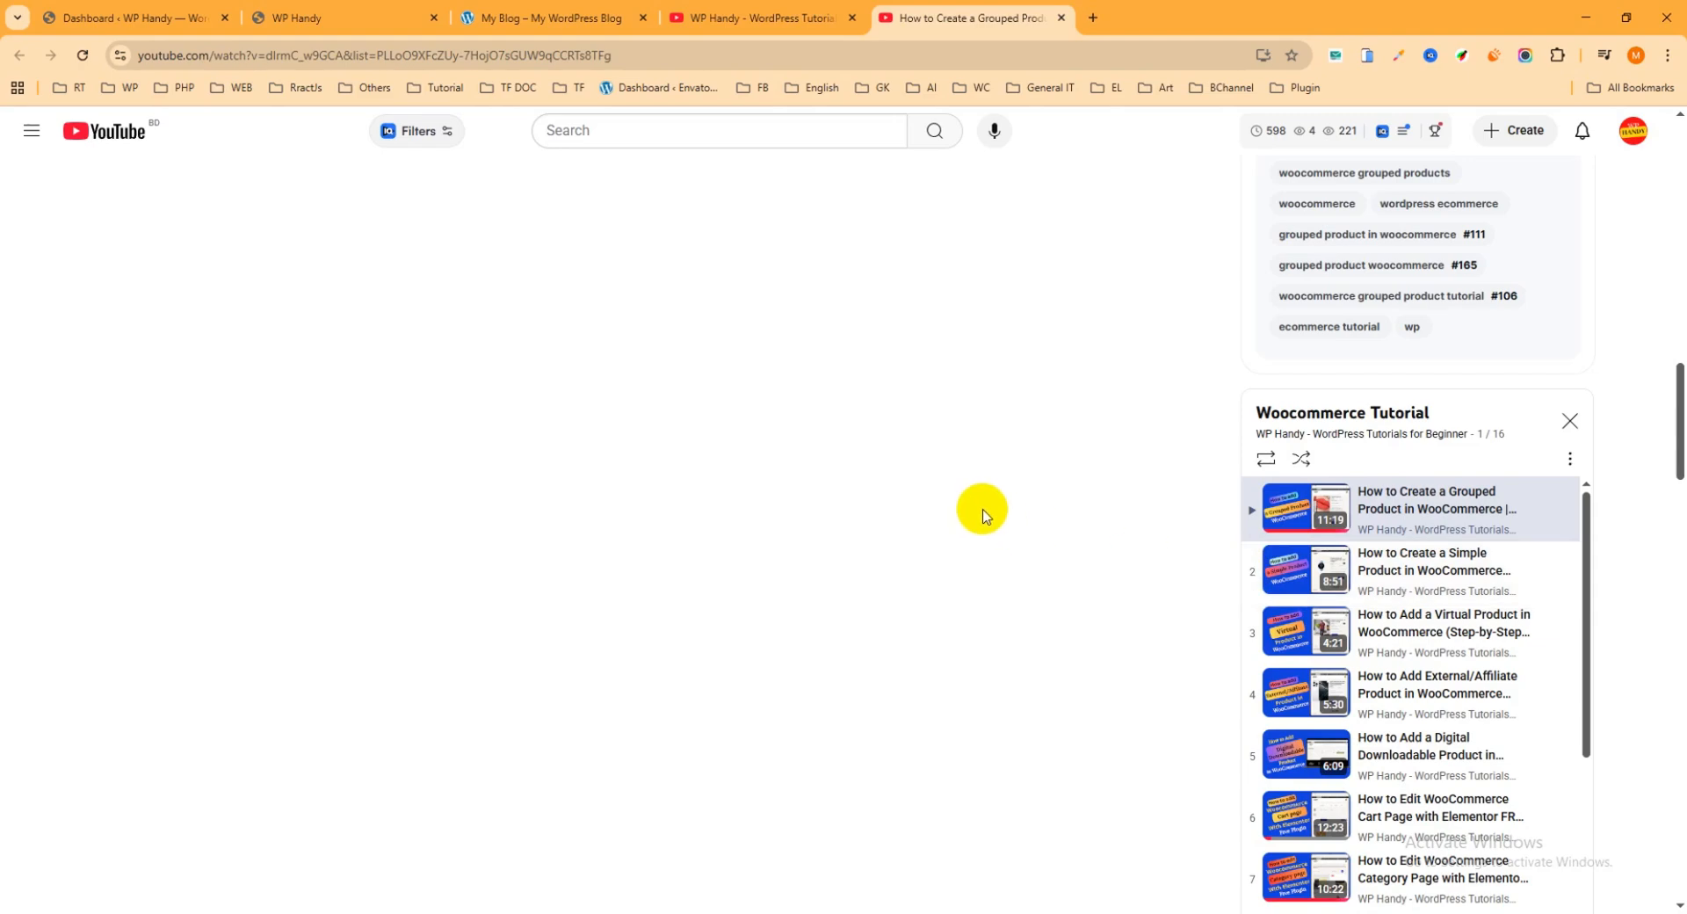
scroll(989, 514, up, 8)
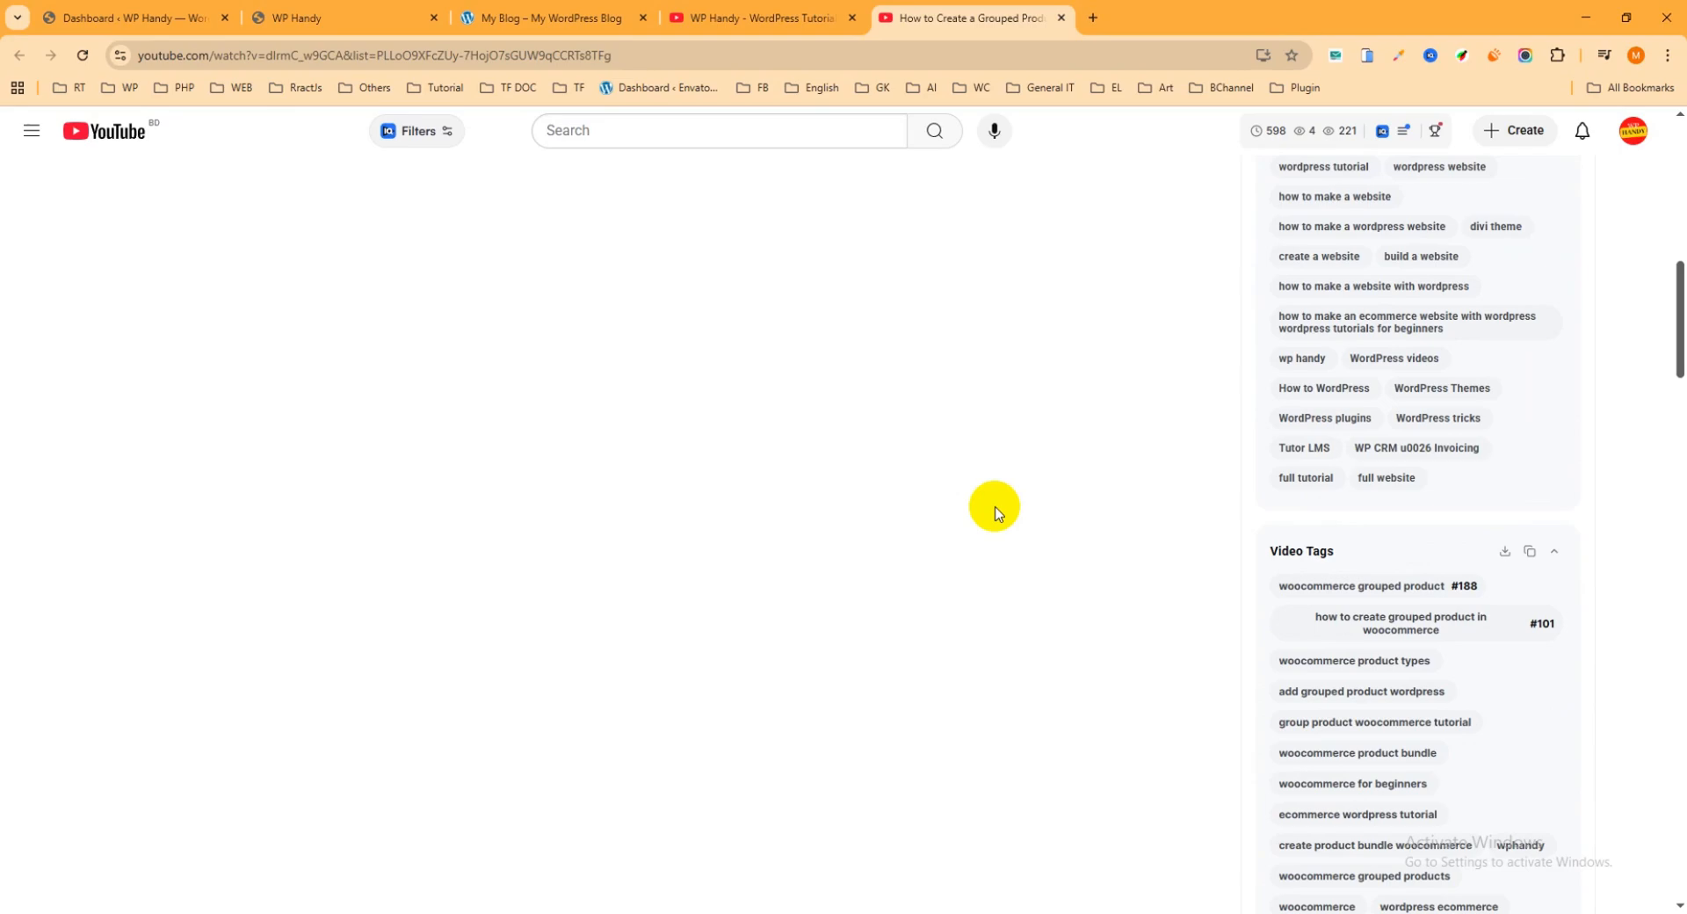
Step: Close both YouTube pages and examine the product cards and their action options in the demo store's New Arrival section
click(1061, 18)
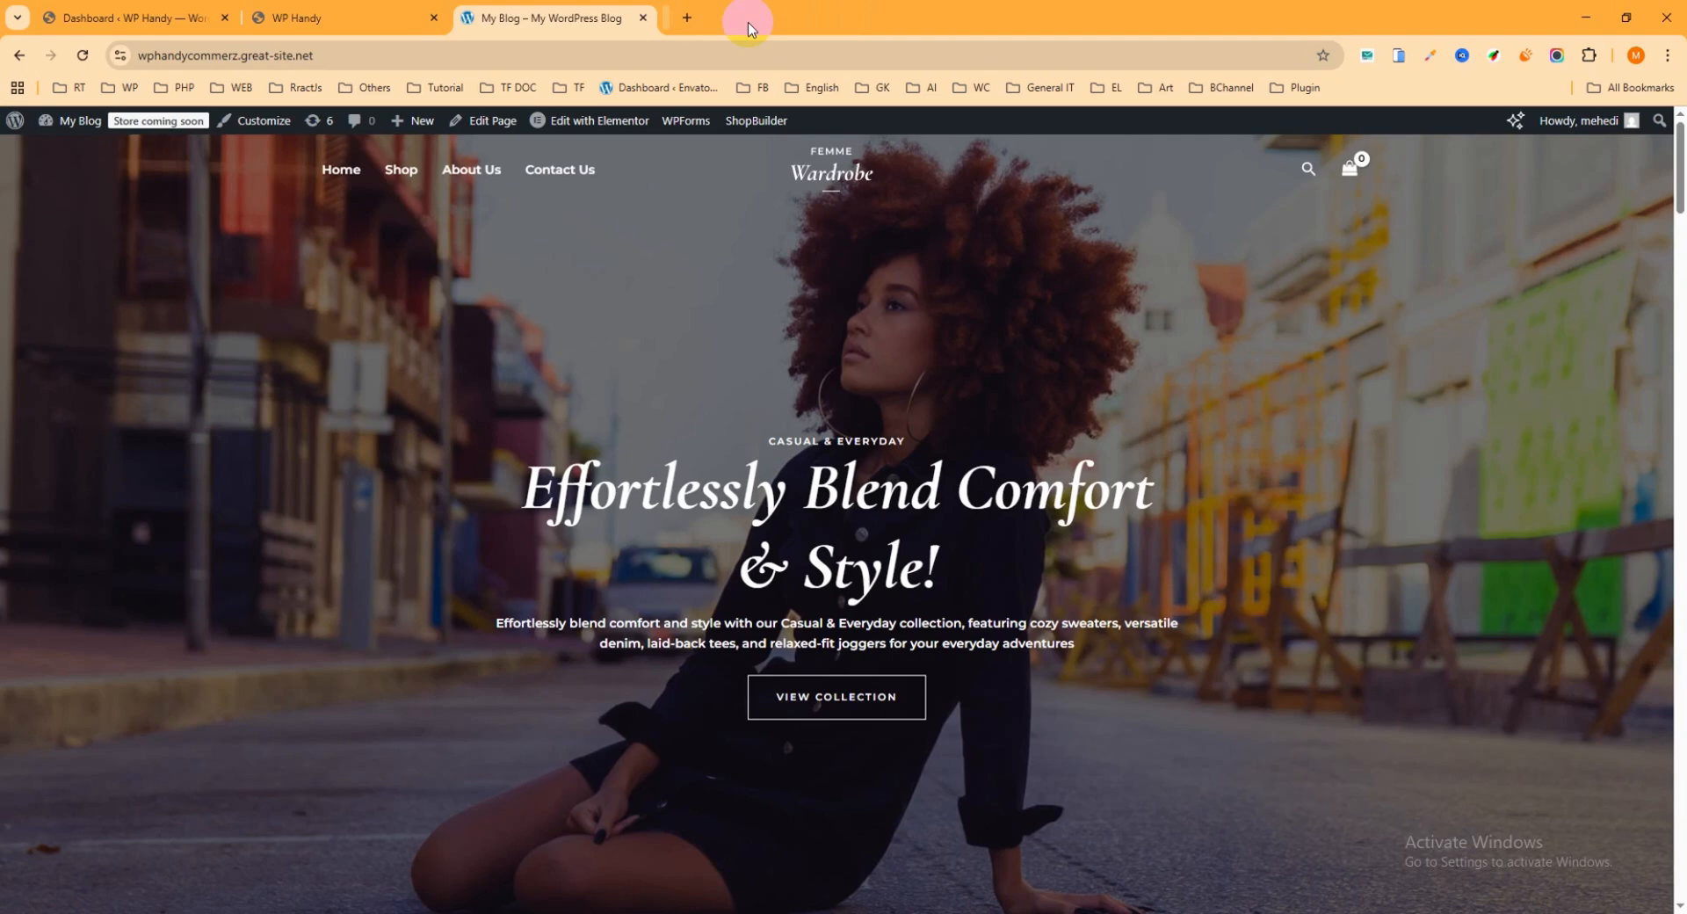
click(852, 17)
scroll(829, 318, down, 9)
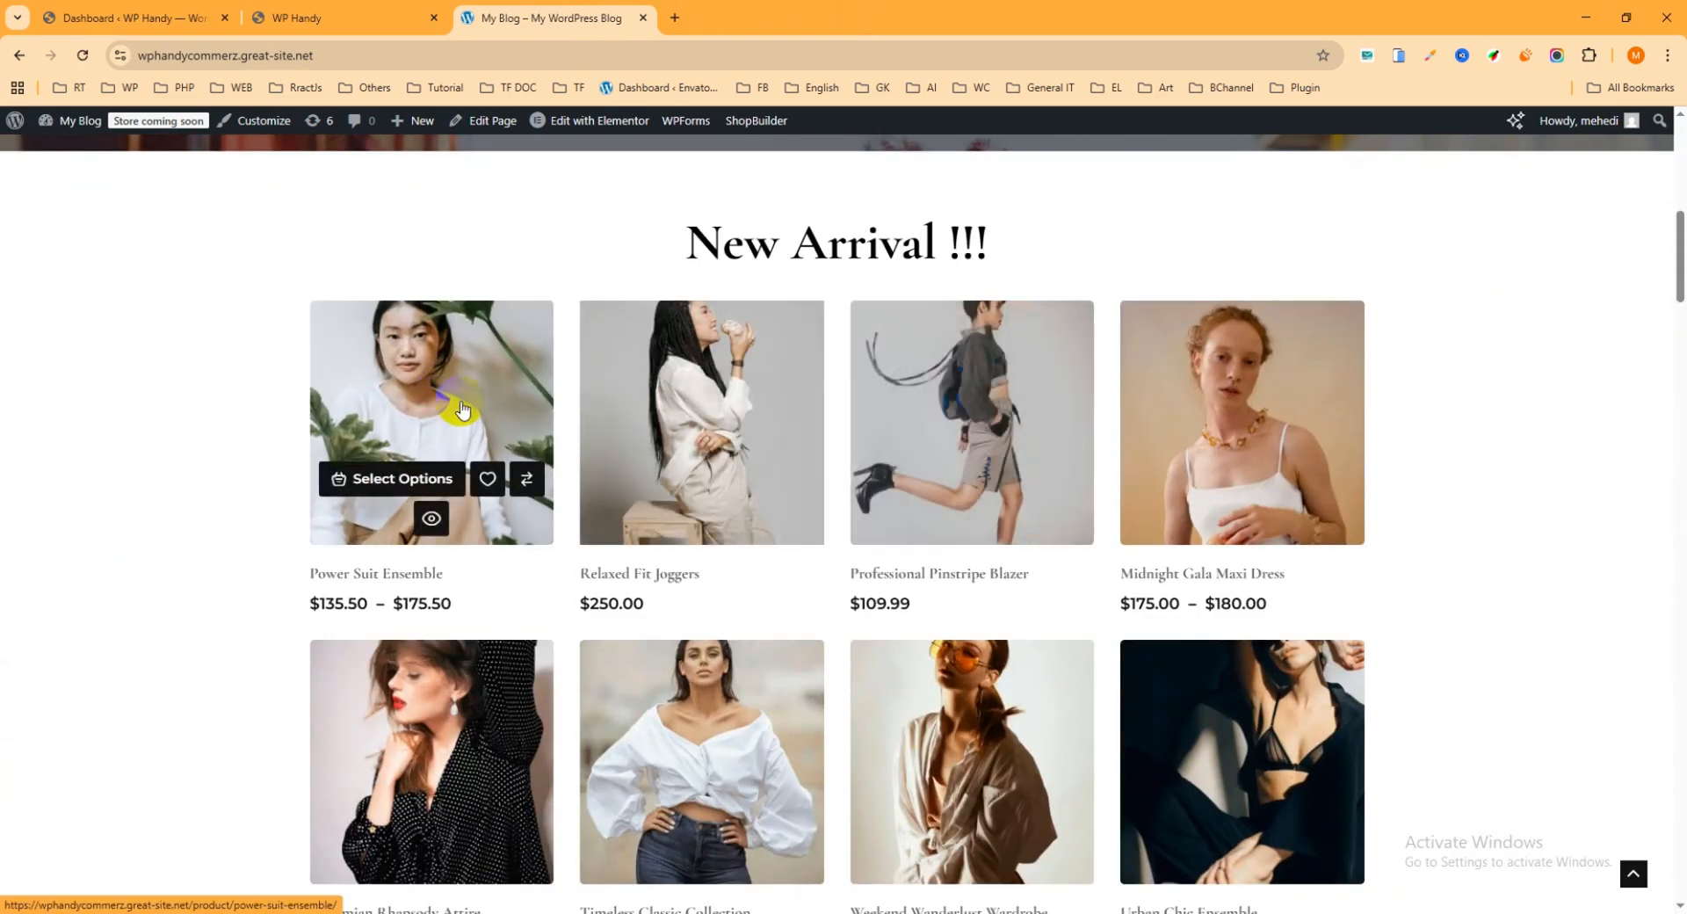
mouse_move(662, 420)
scroll(1602, 395, down, 1)
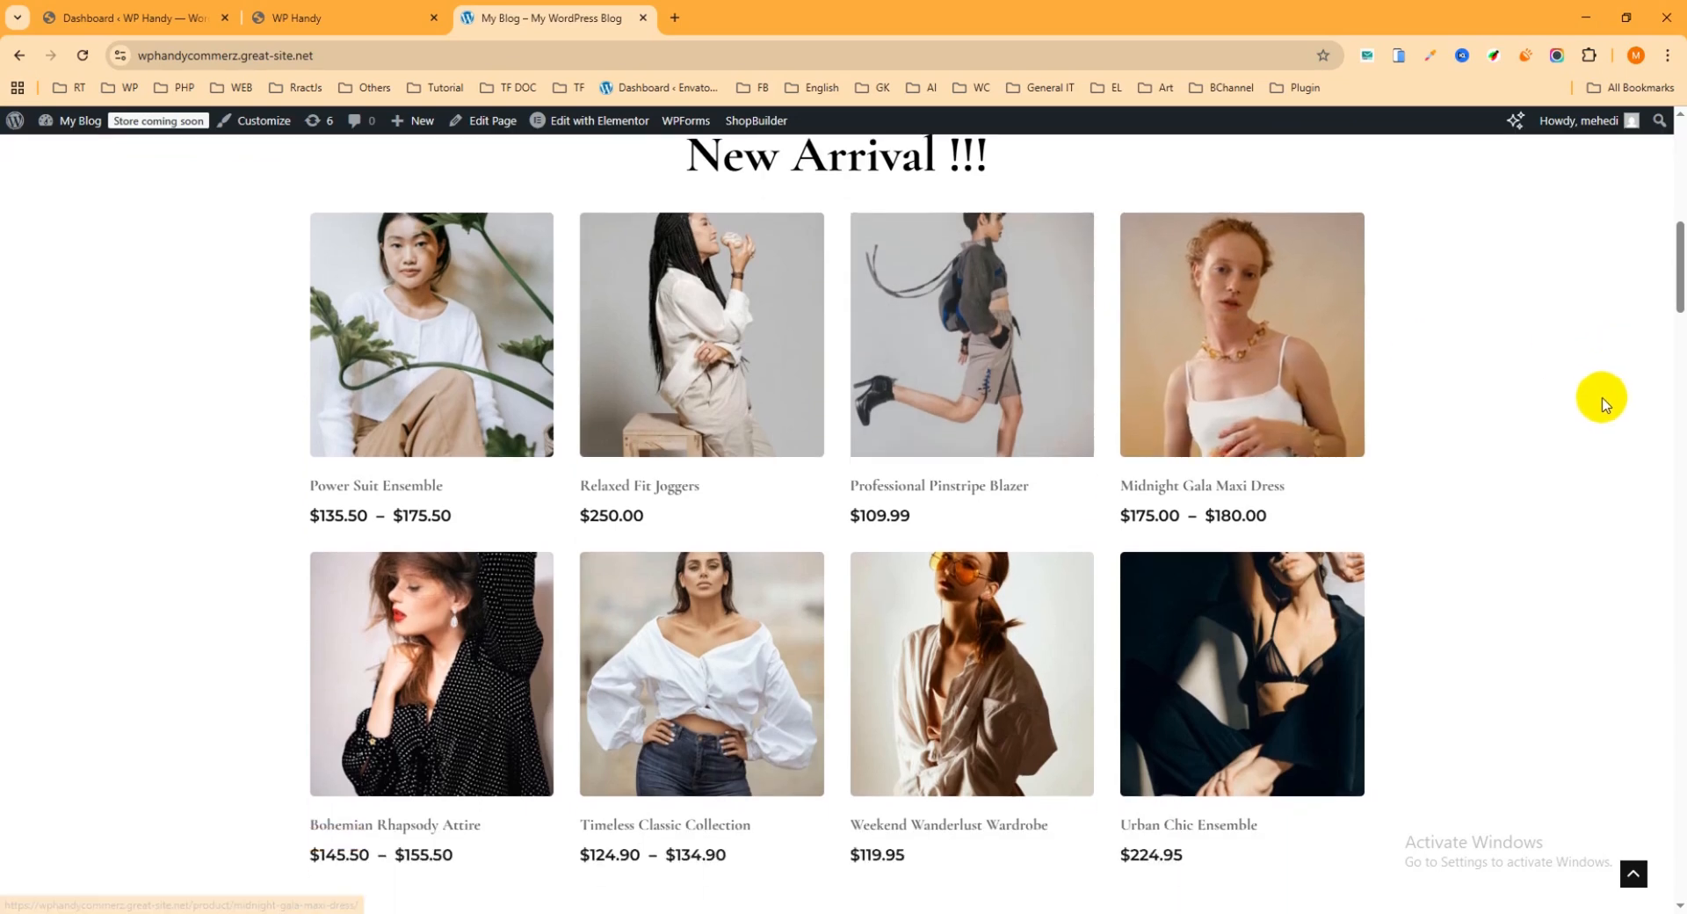
scroll(1561, 400, up, 2)
mouse_move(1247, 517)
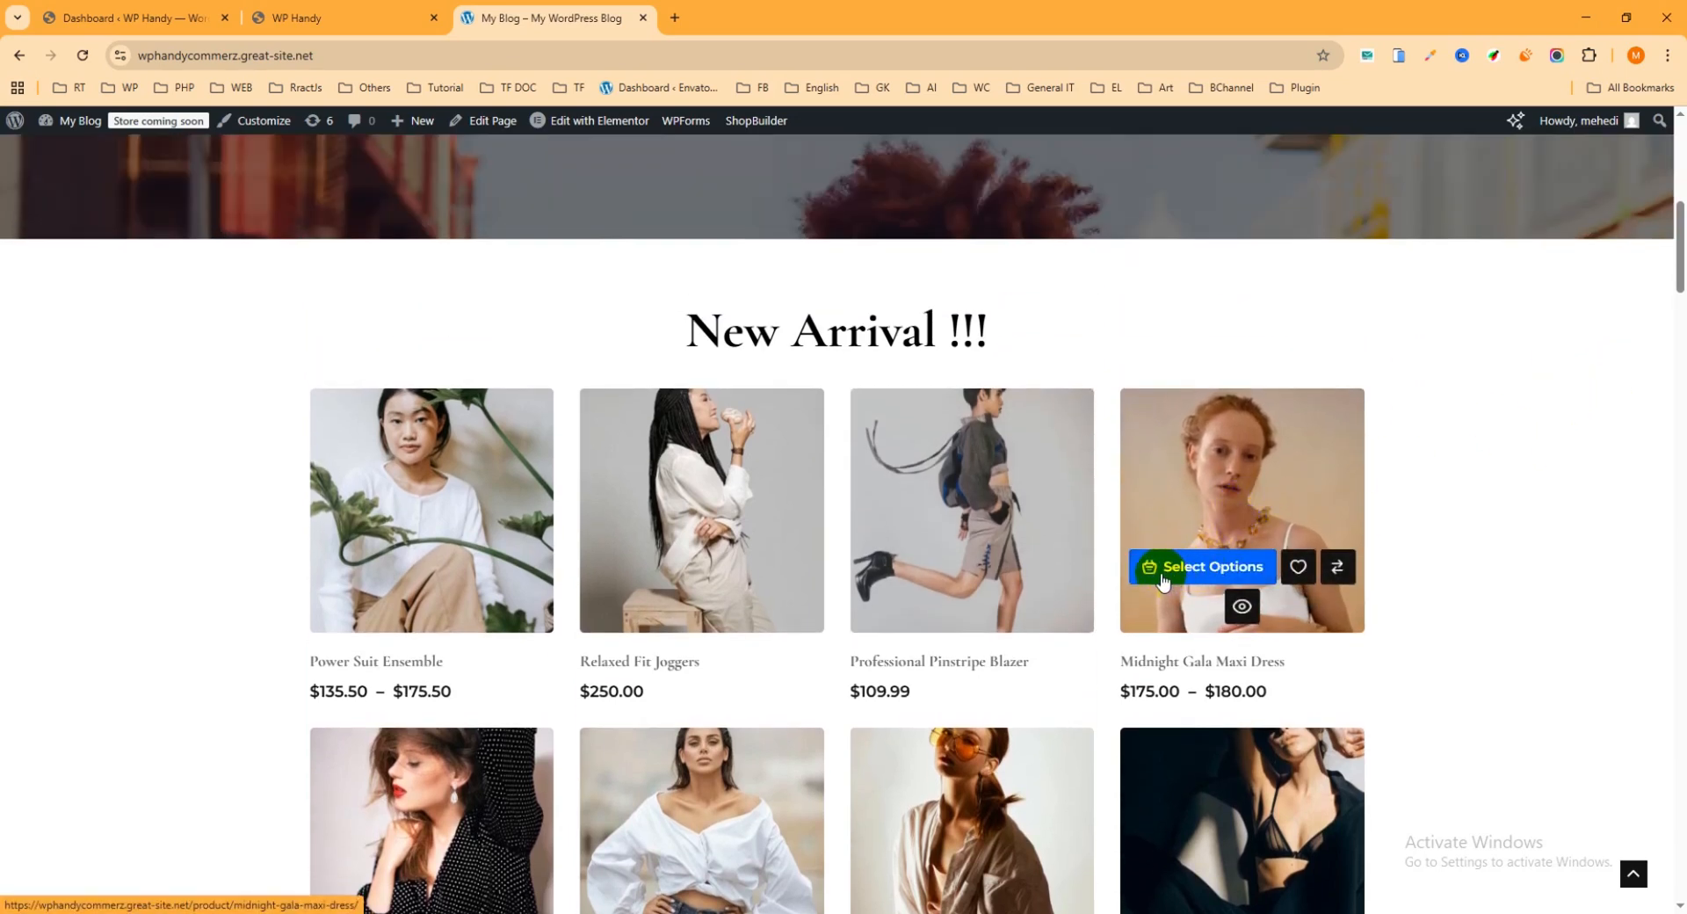
mouse_move(953, 576)
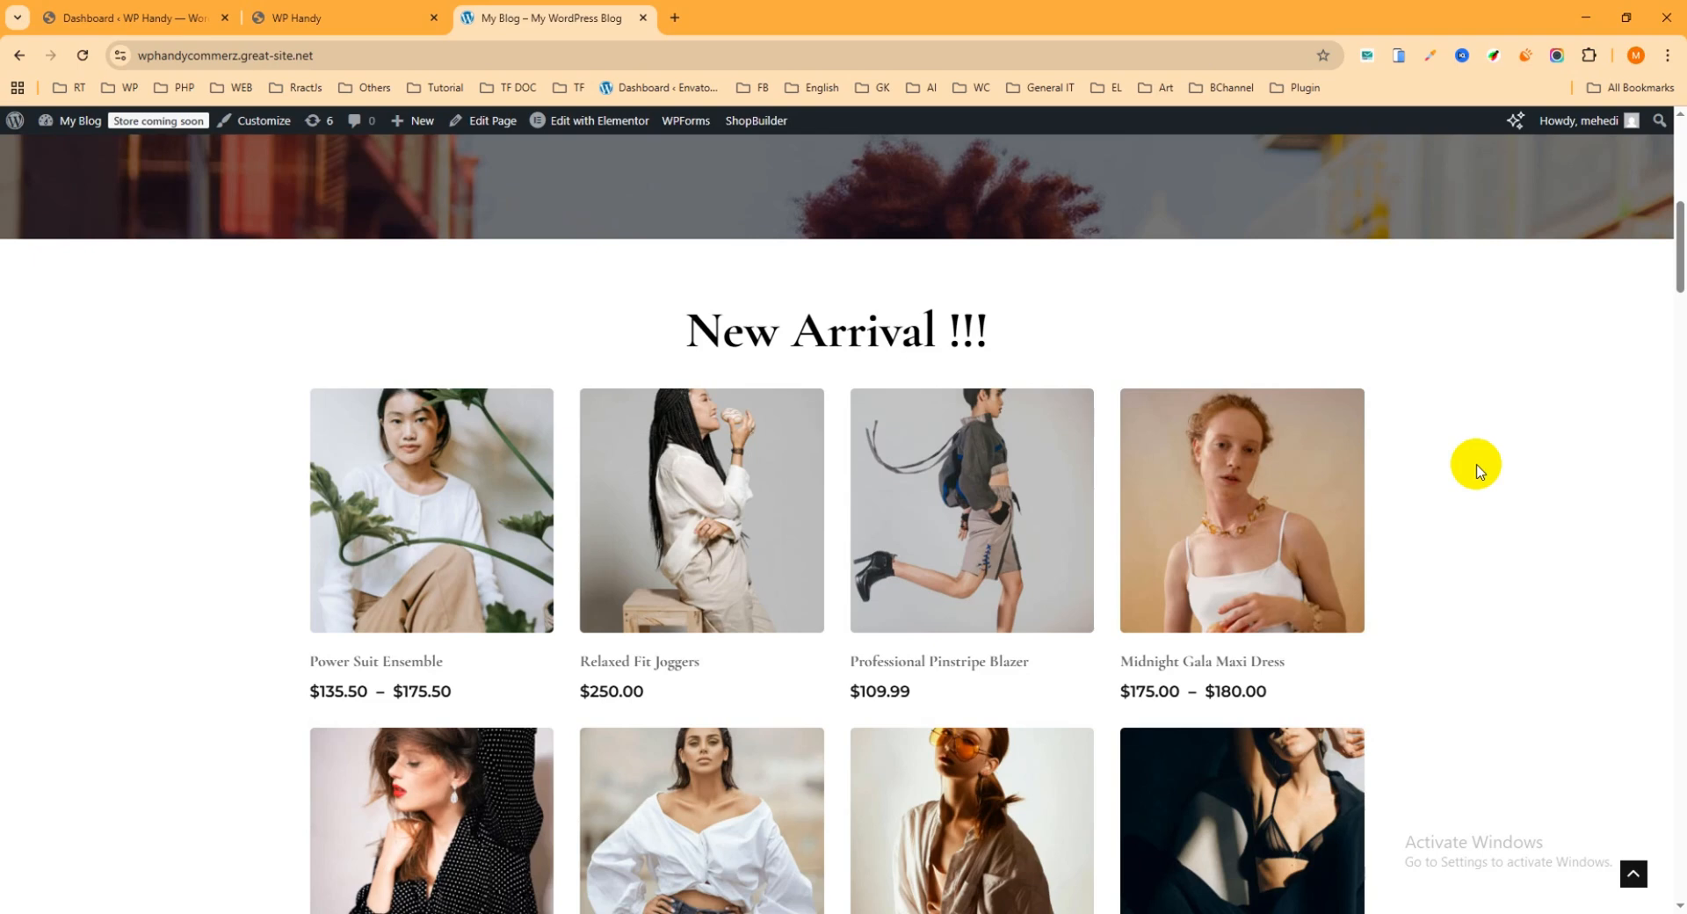
Step: Close the demo store page and look over the WP Handy site's homepage
click(644, 18)
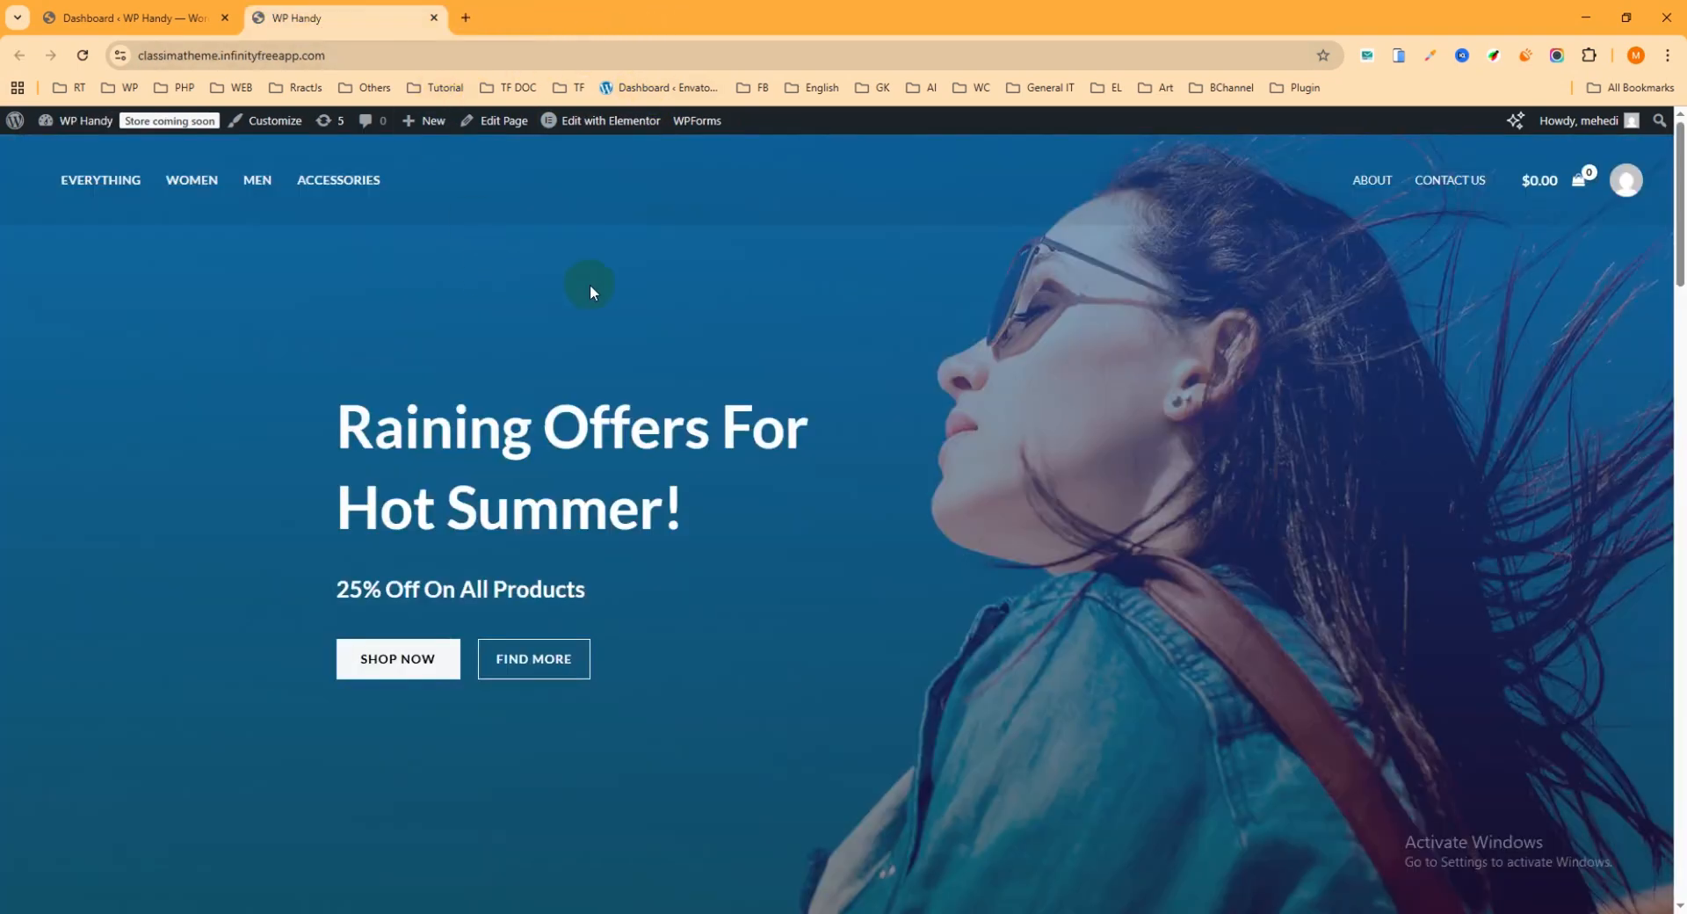
scroll(983, 427, down, 2)
scroll(982, 429, down, 1)
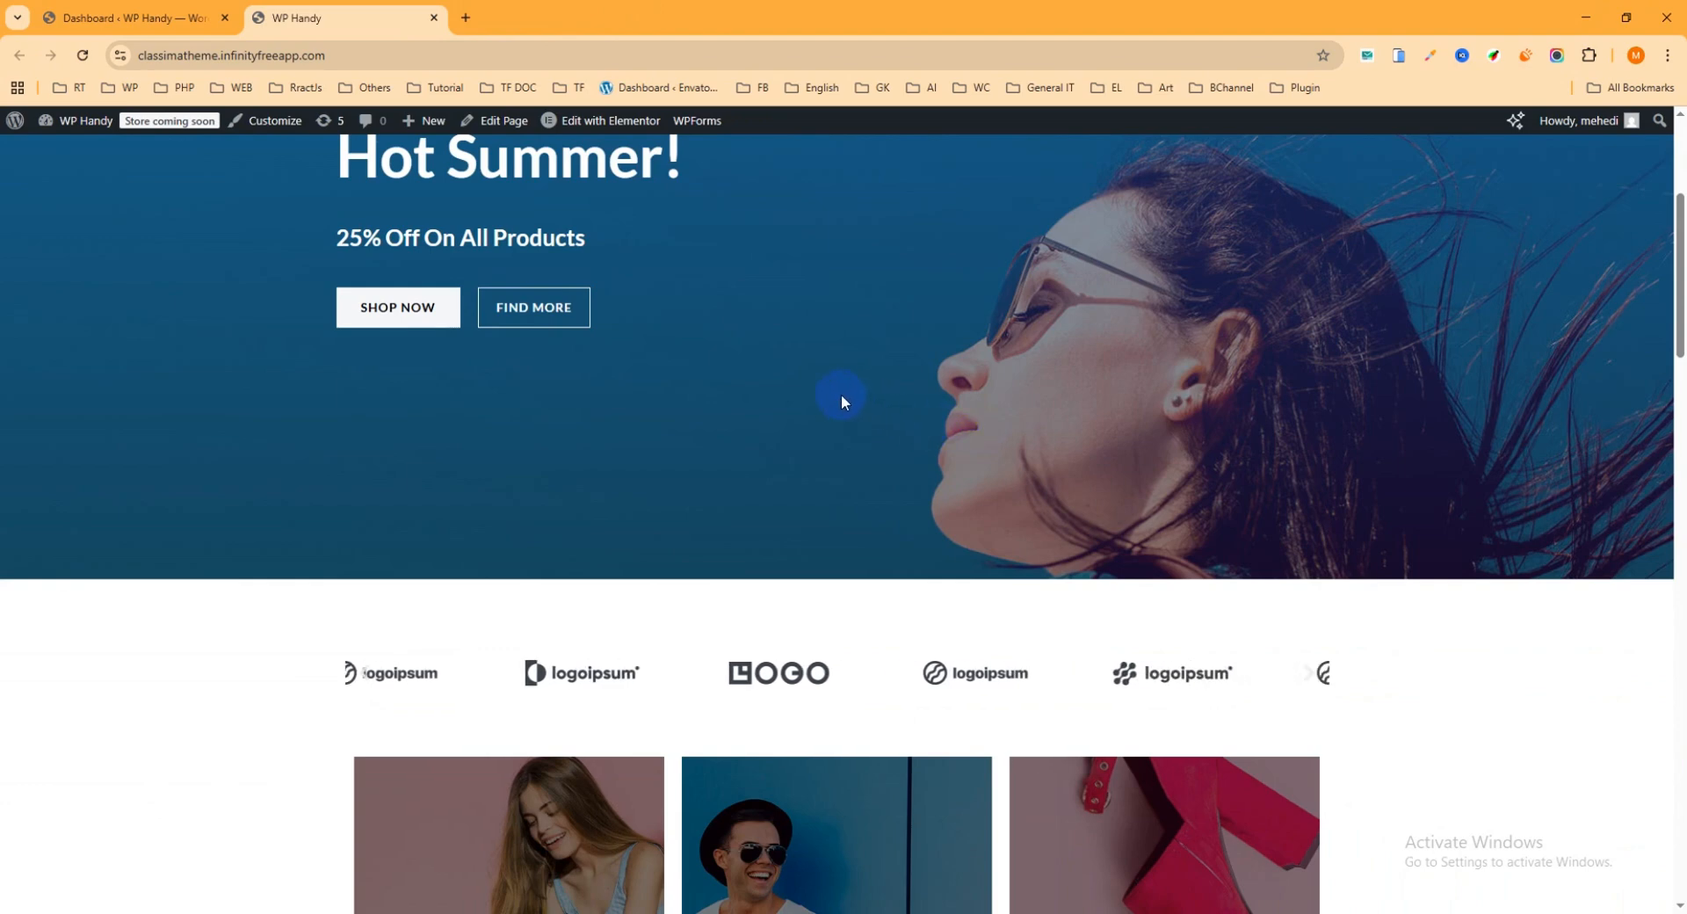
Step: Switch to the WP Handy WordPress dashboard and open the Add Plugins page
click(132, 17)
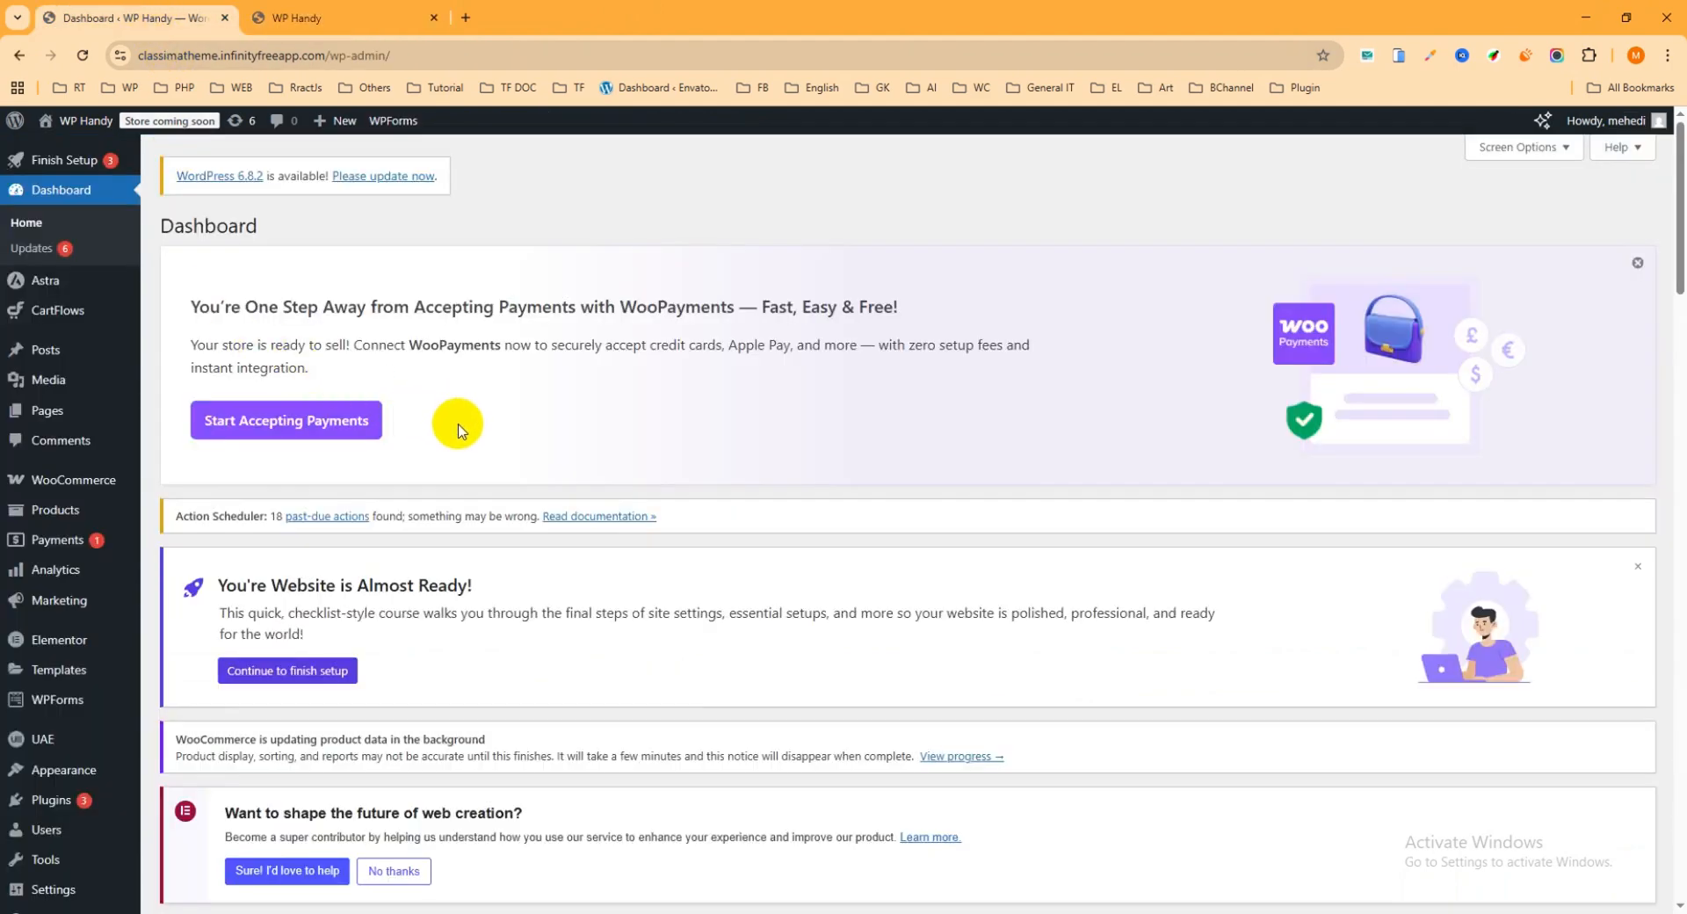
scroll(57, 714, down, 4)
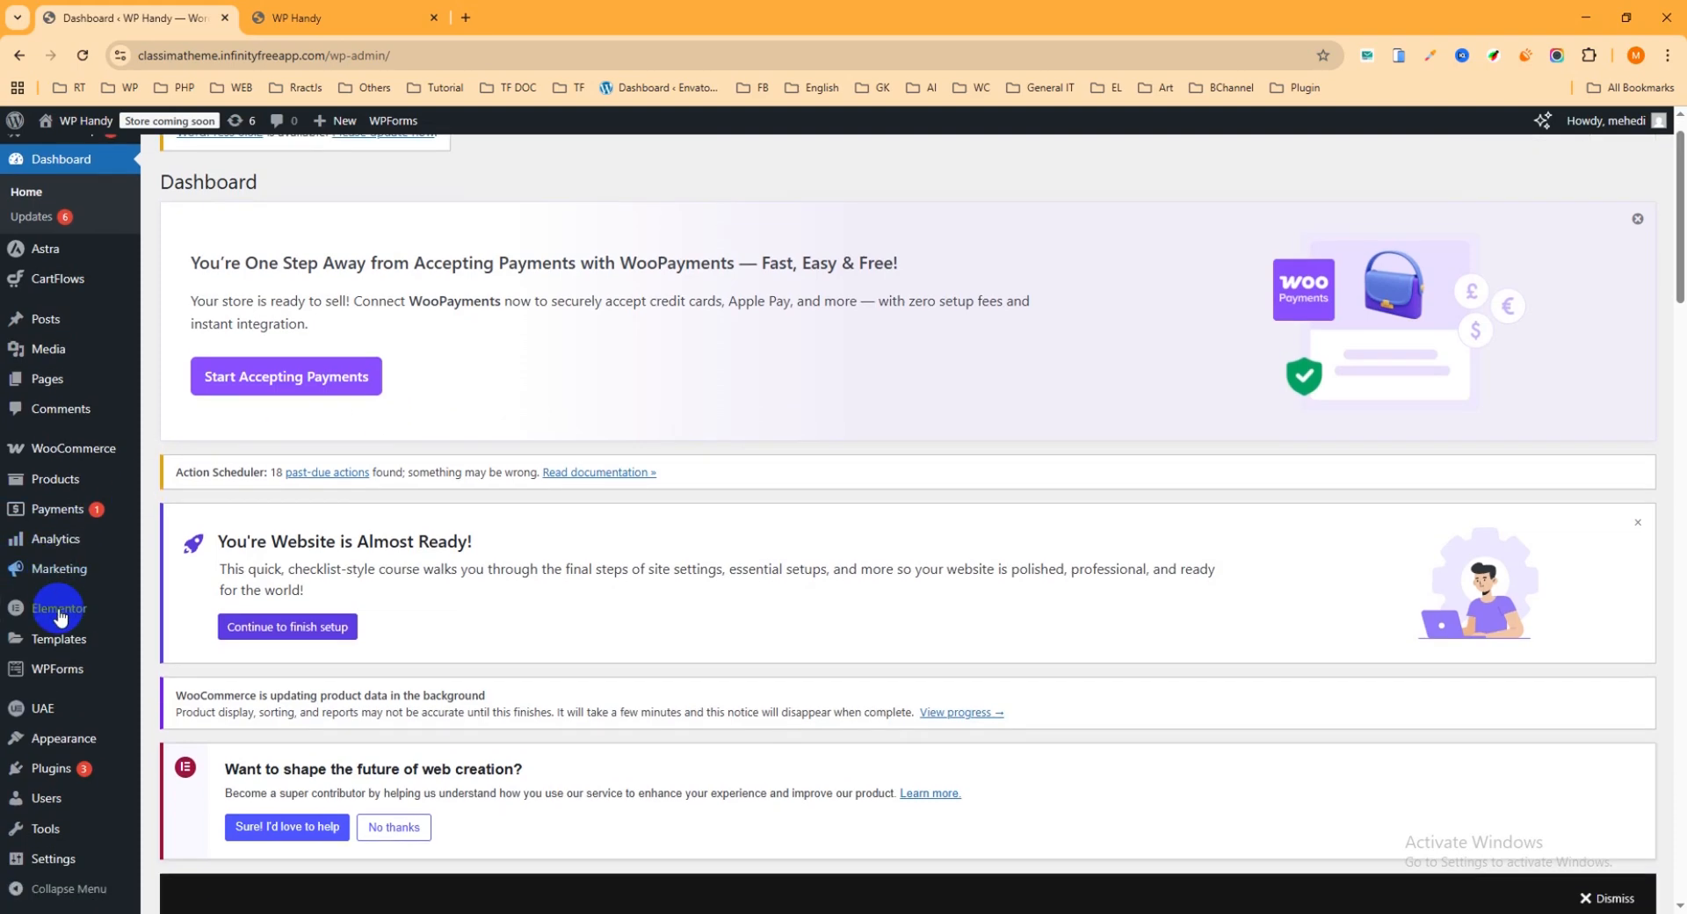
mouse_move(68, 778)
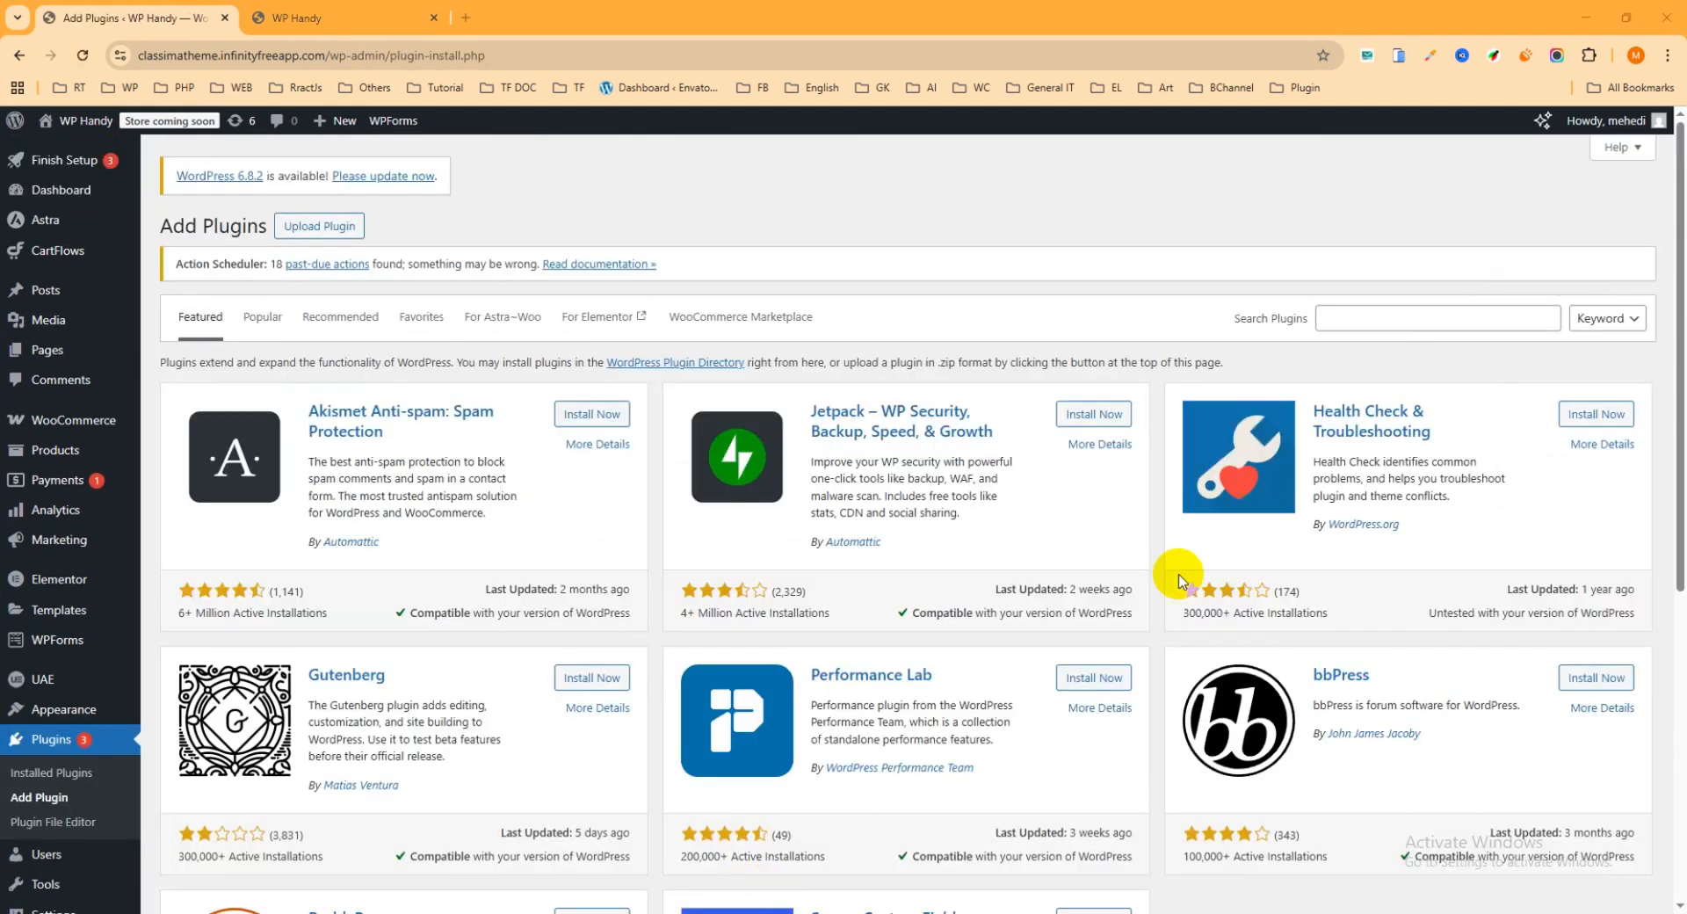
Step: Search the plugin directory for "shopbuilder", then install and activate ShopBuilder – Elementor WooCommerce Builder Addons
click(1393, 327)
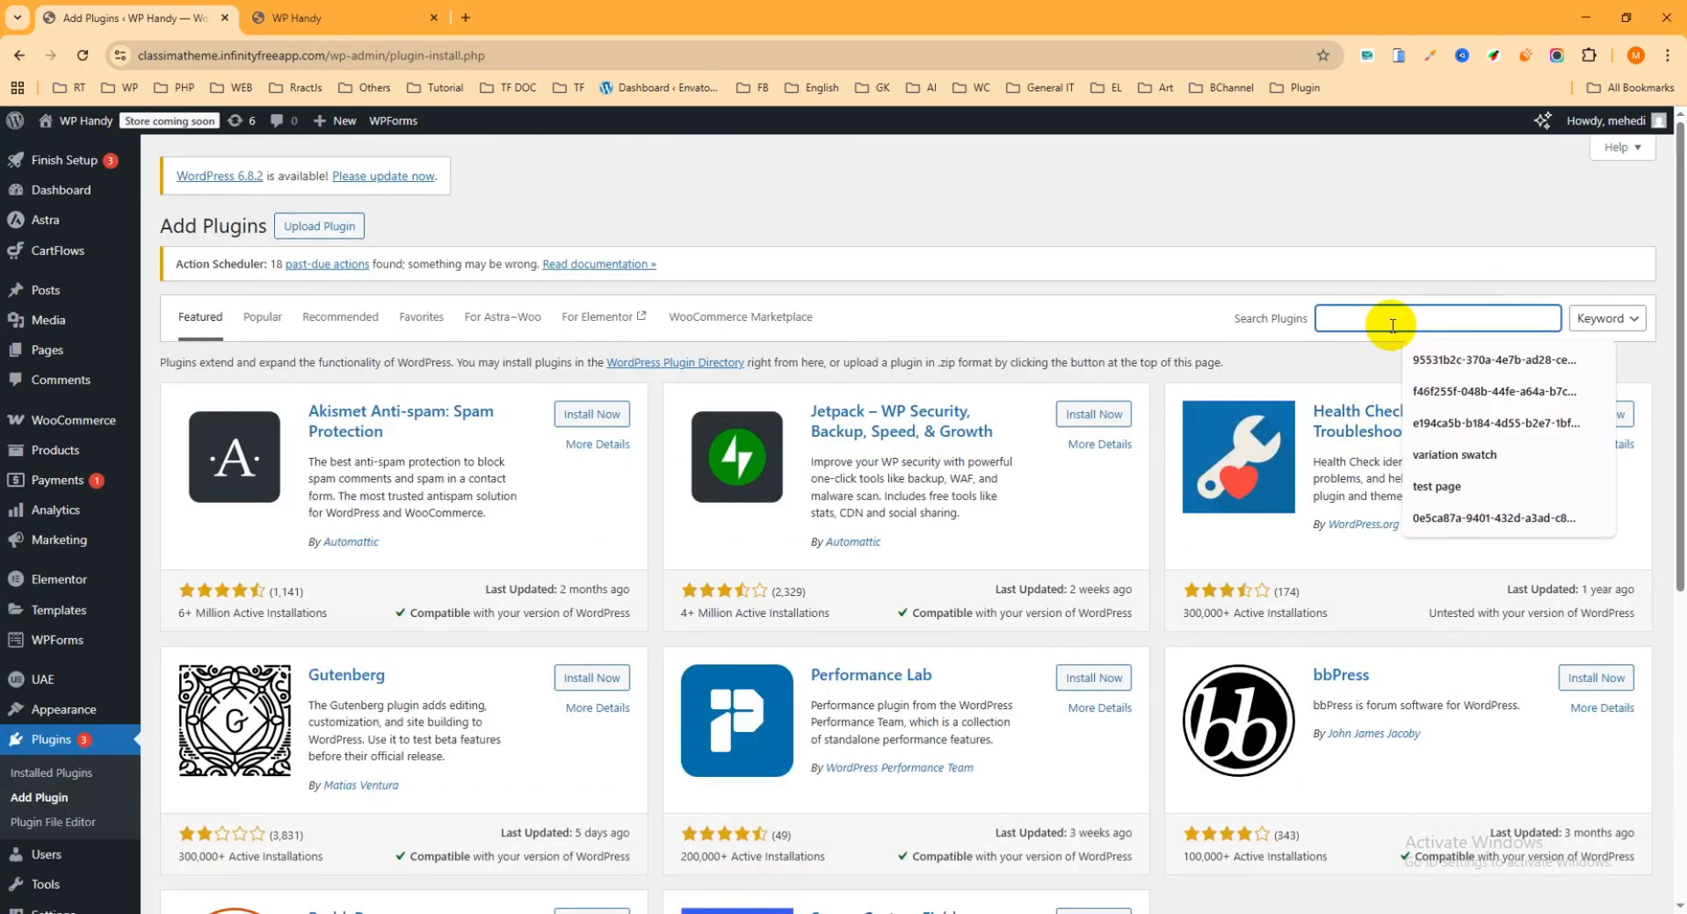
text(sh)
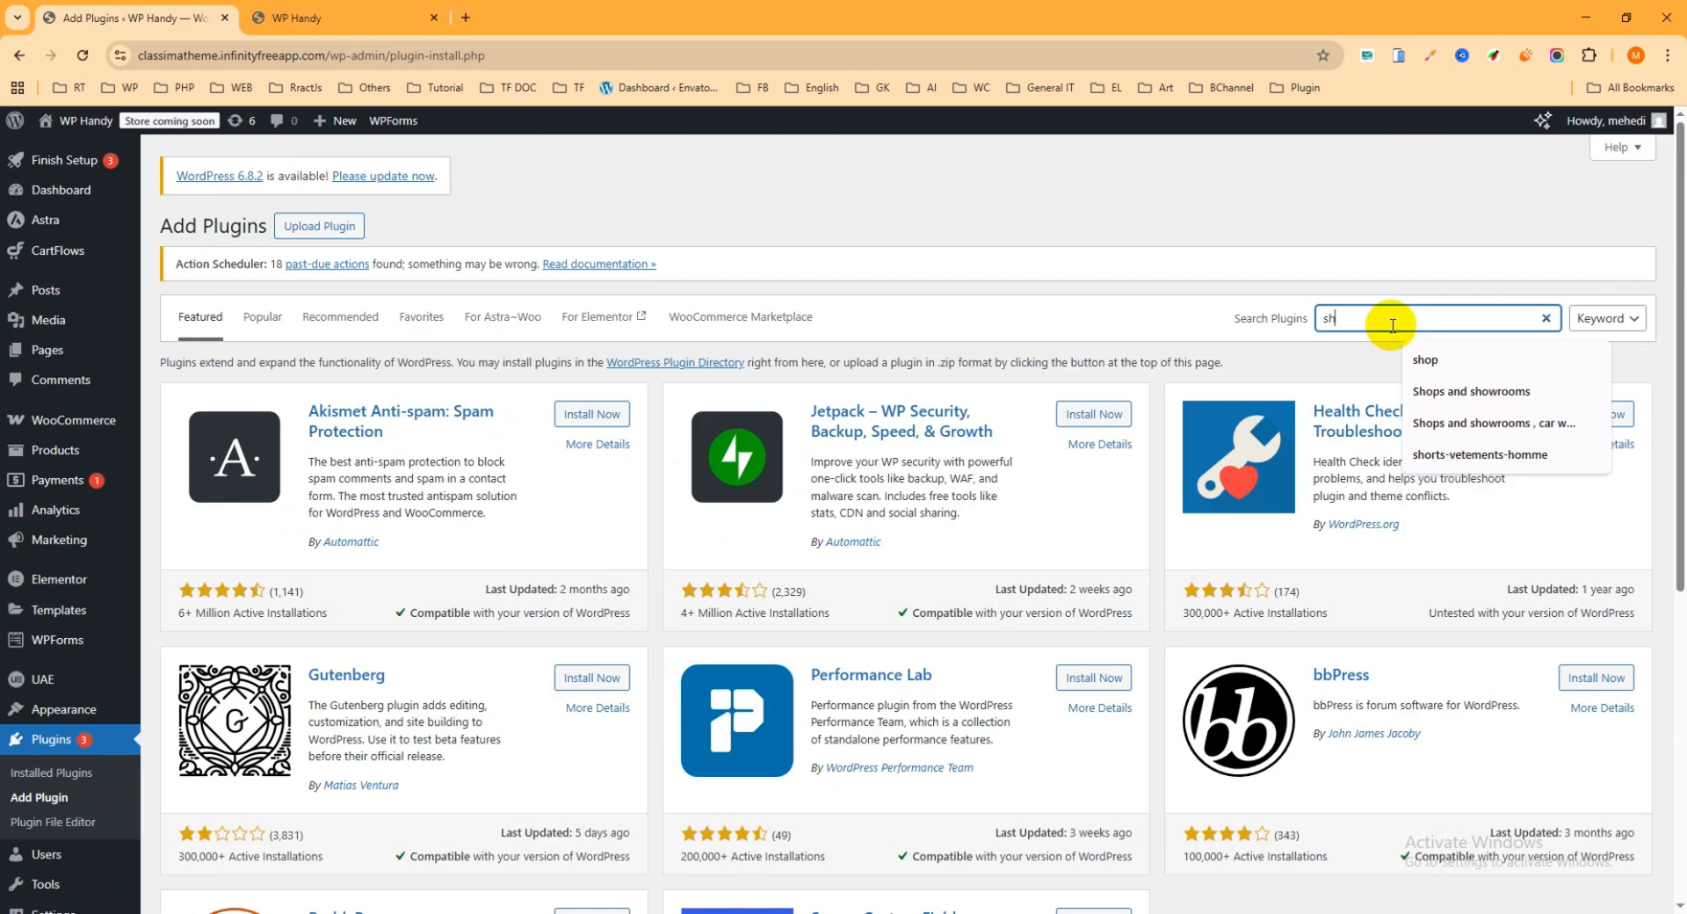
text(opbuilder)
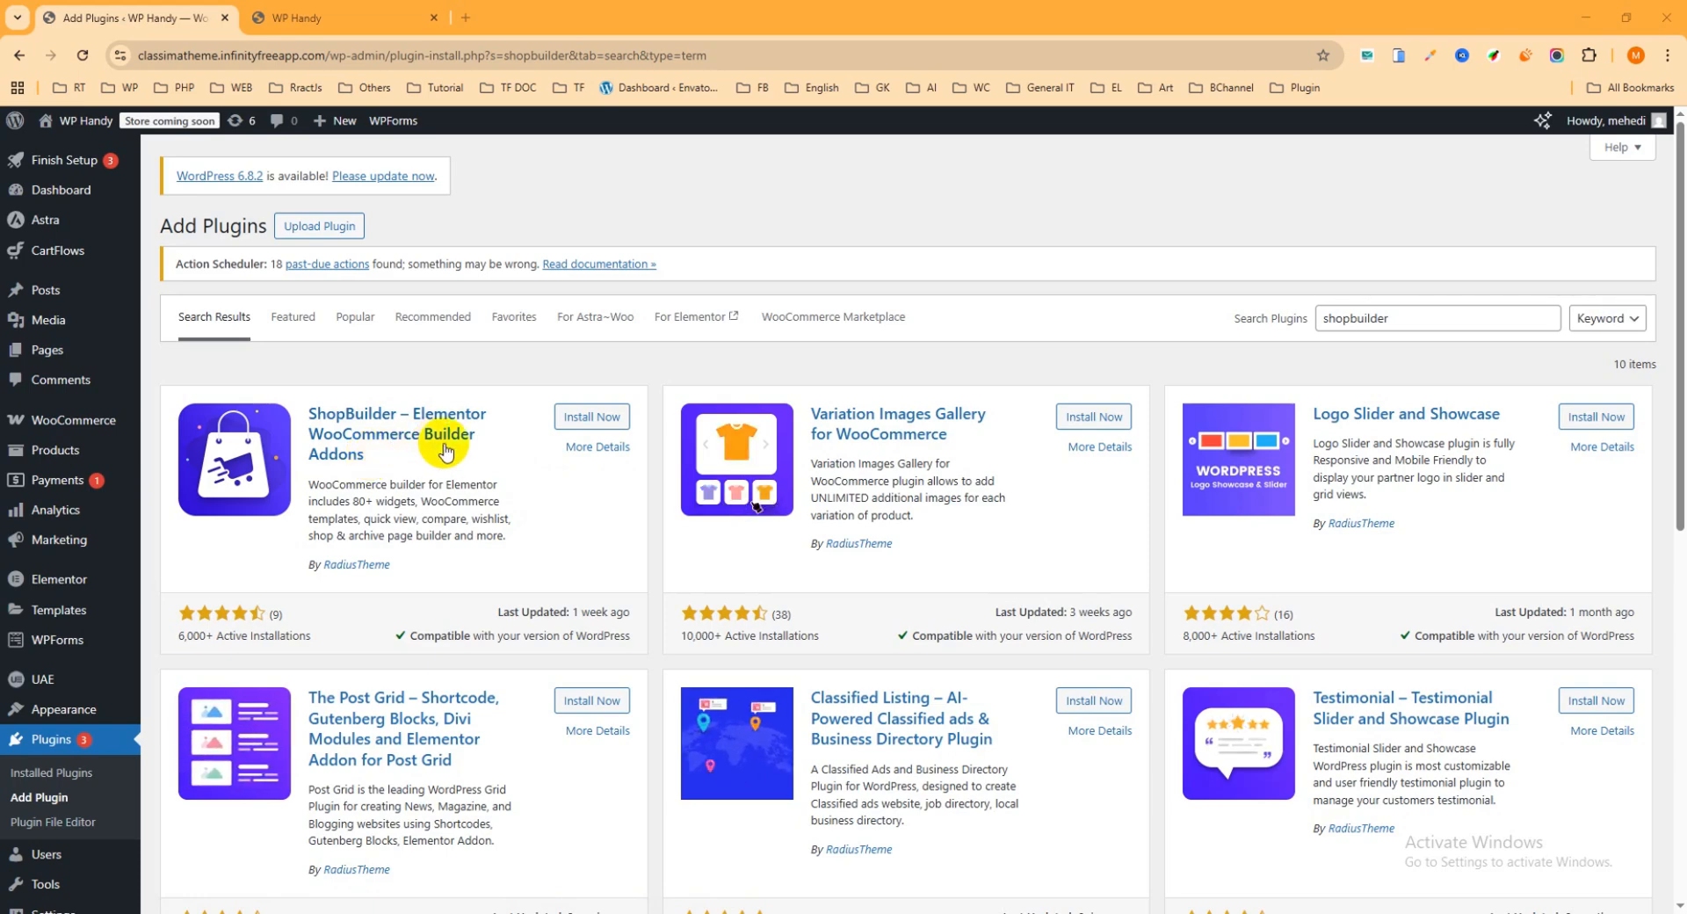
click(595, 422)
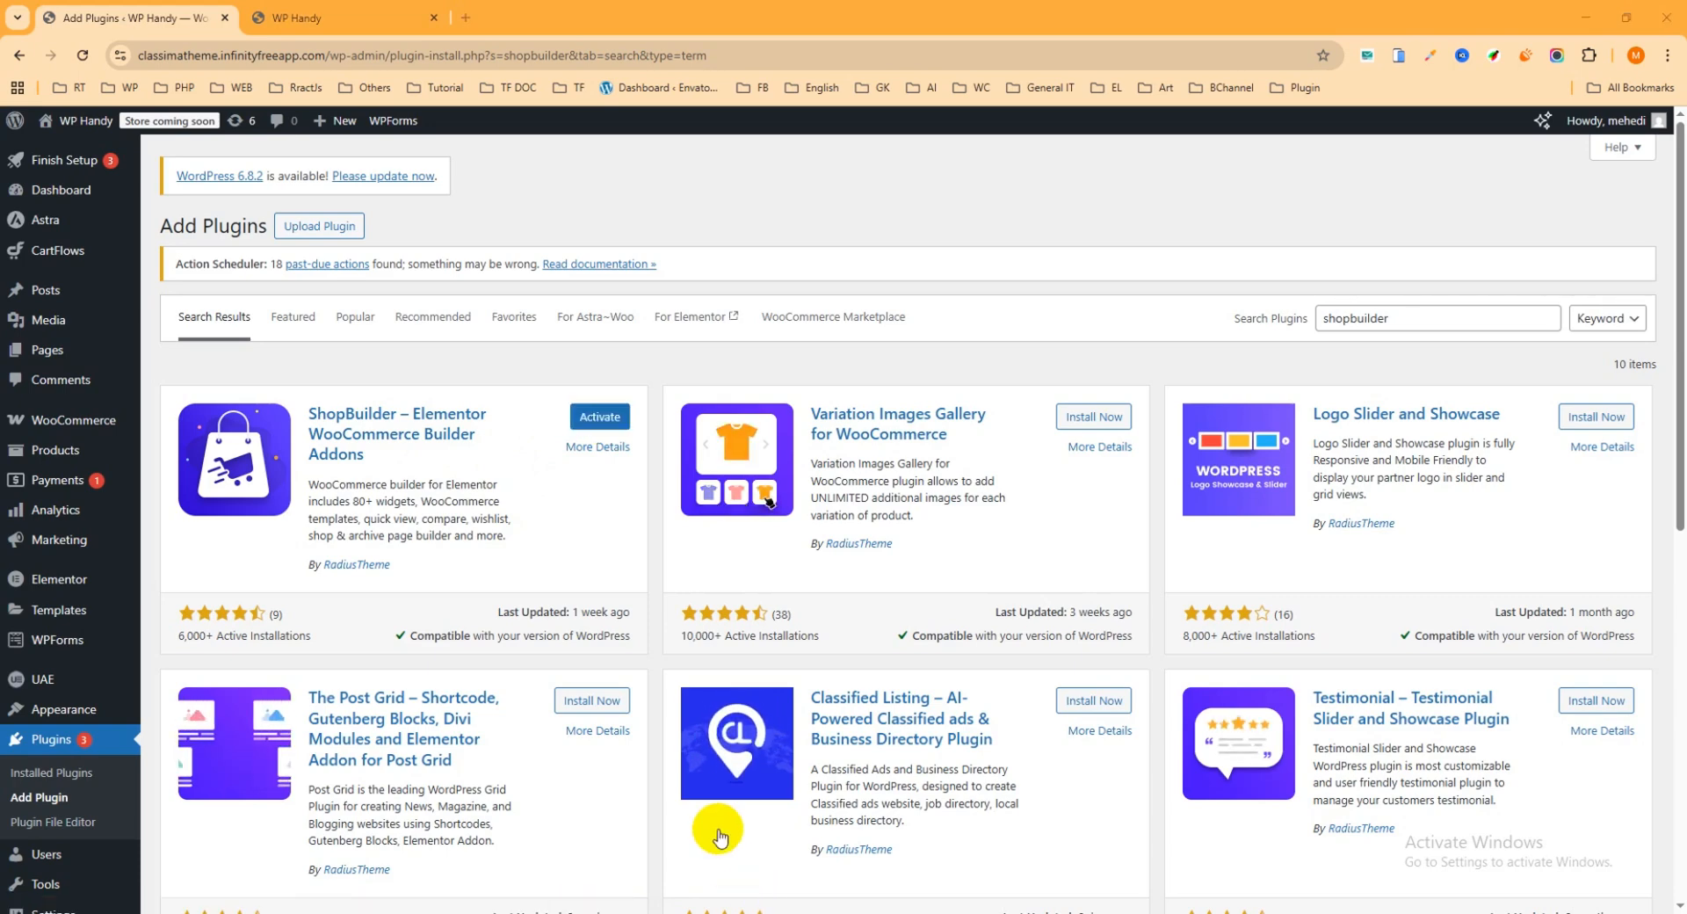
click(598, 425)
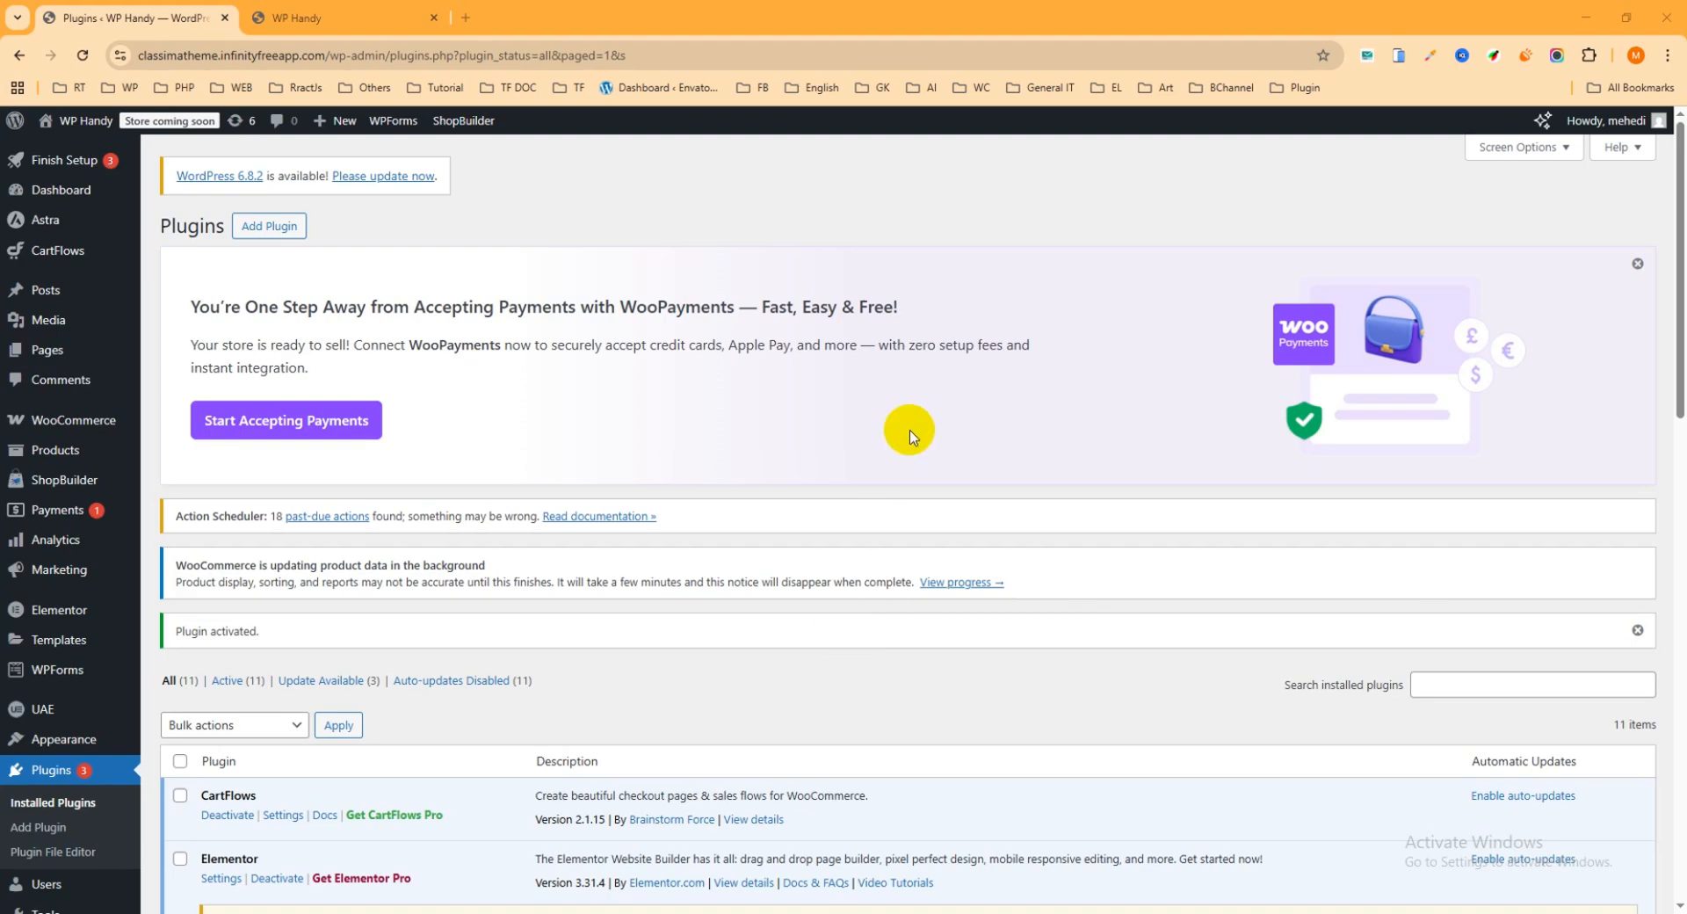
Step: Open the ShopBuilder settings and display the list of general Elementor widgets
scroll(161, 413, down, 1)
mouse_move(123, 399)
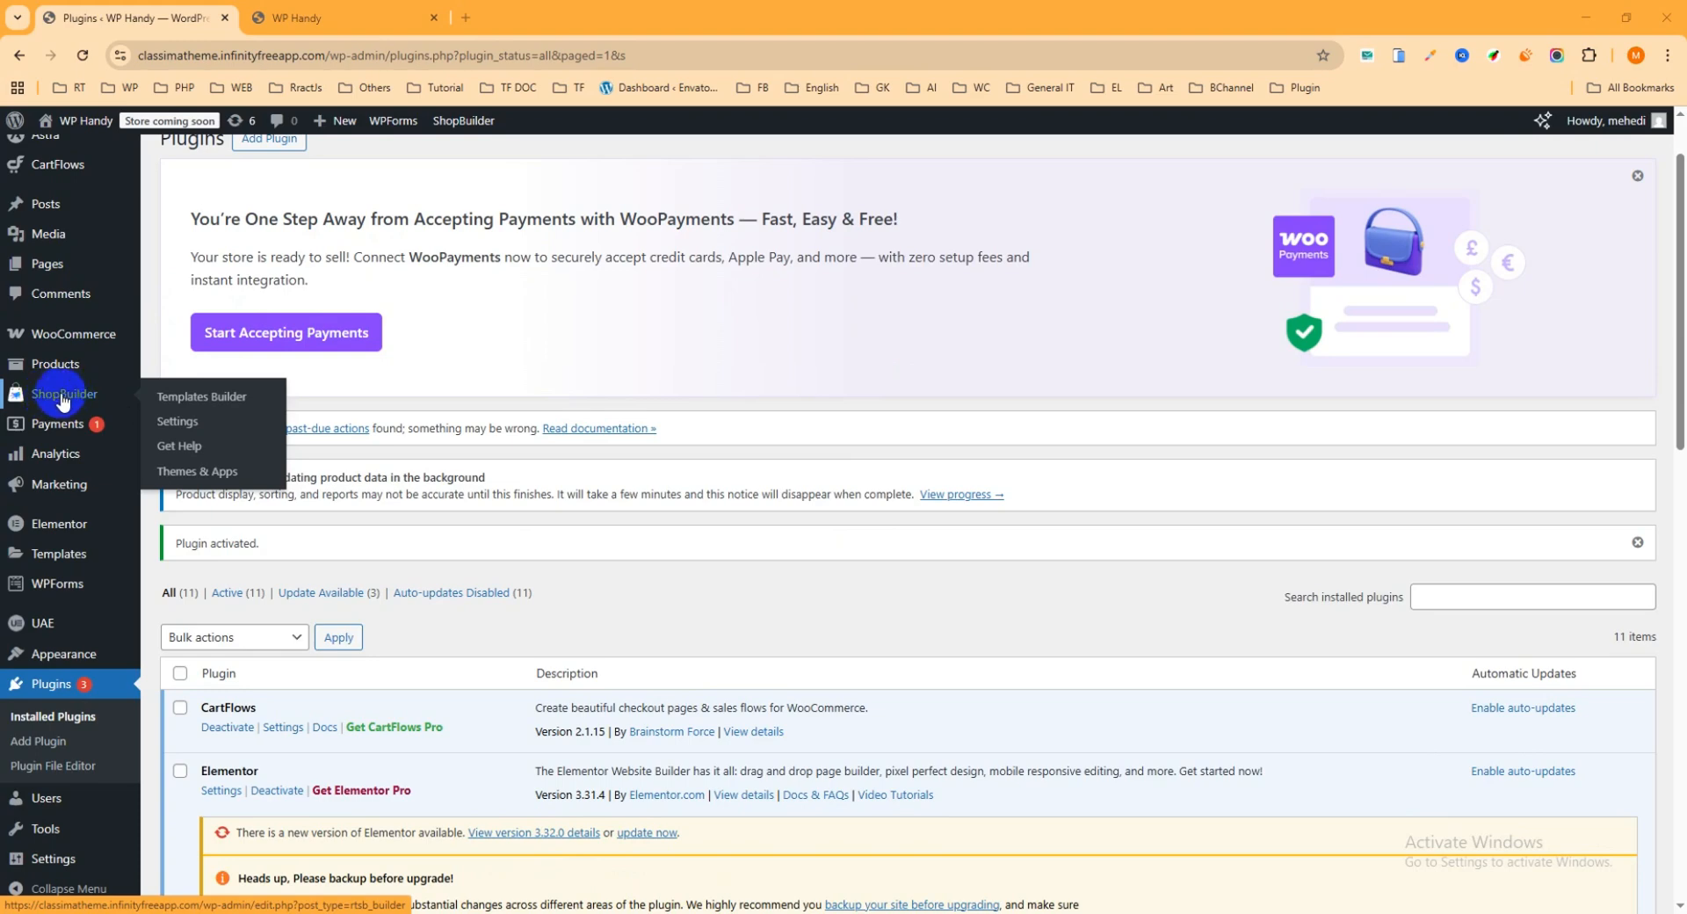
click(215, 402)
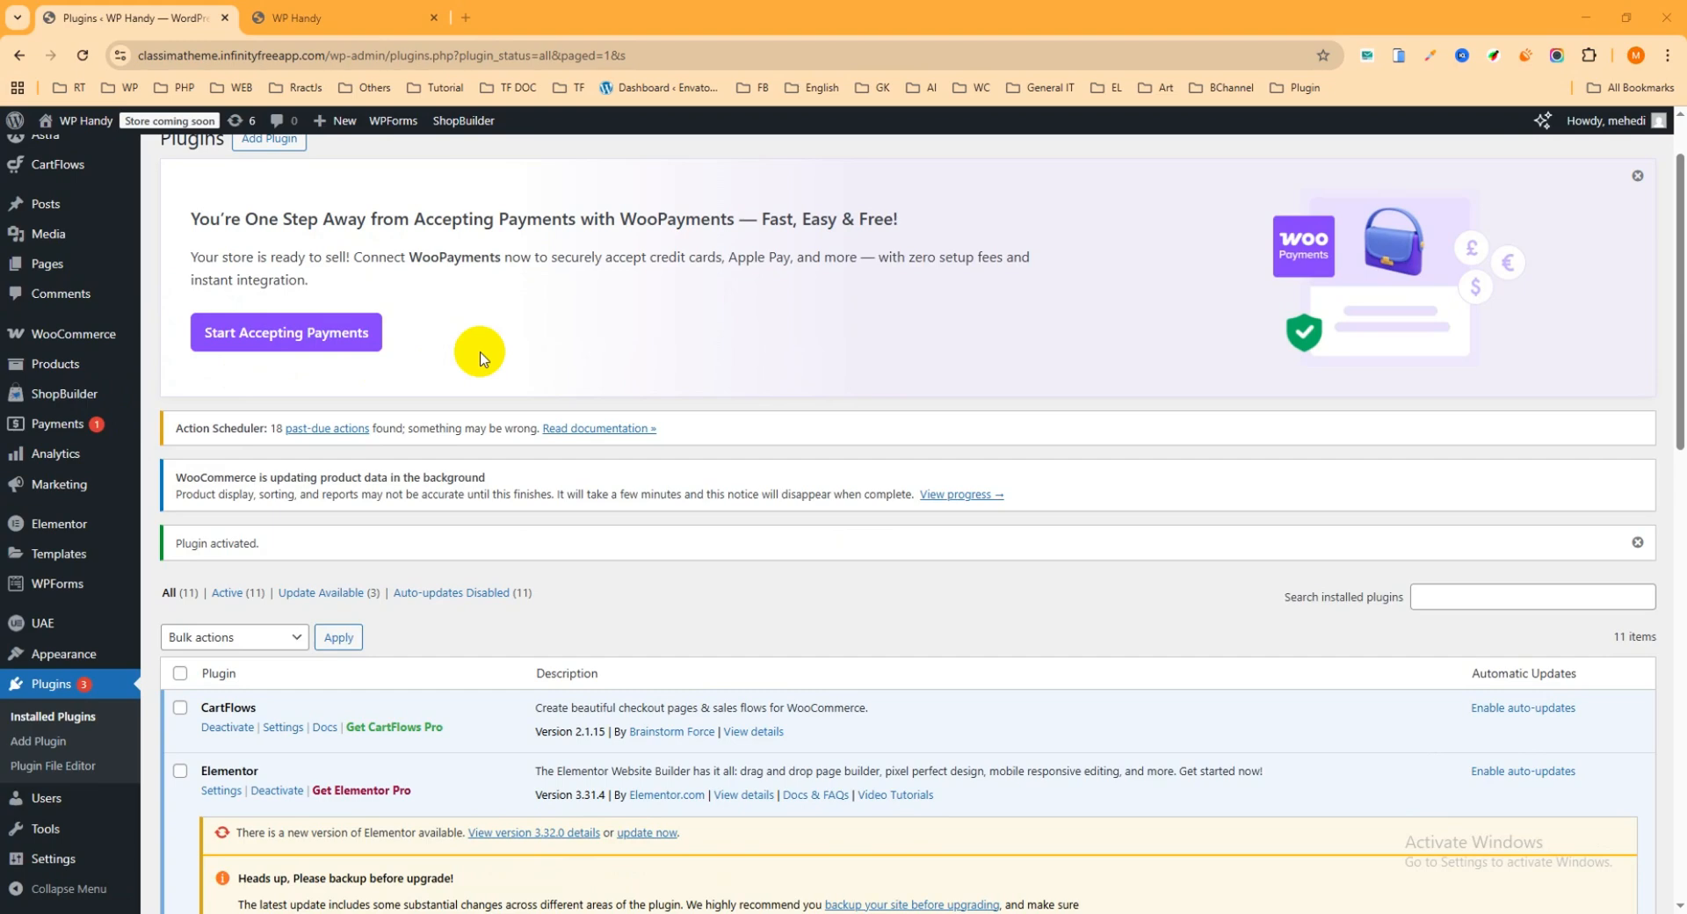
mouse_move(76, 393)
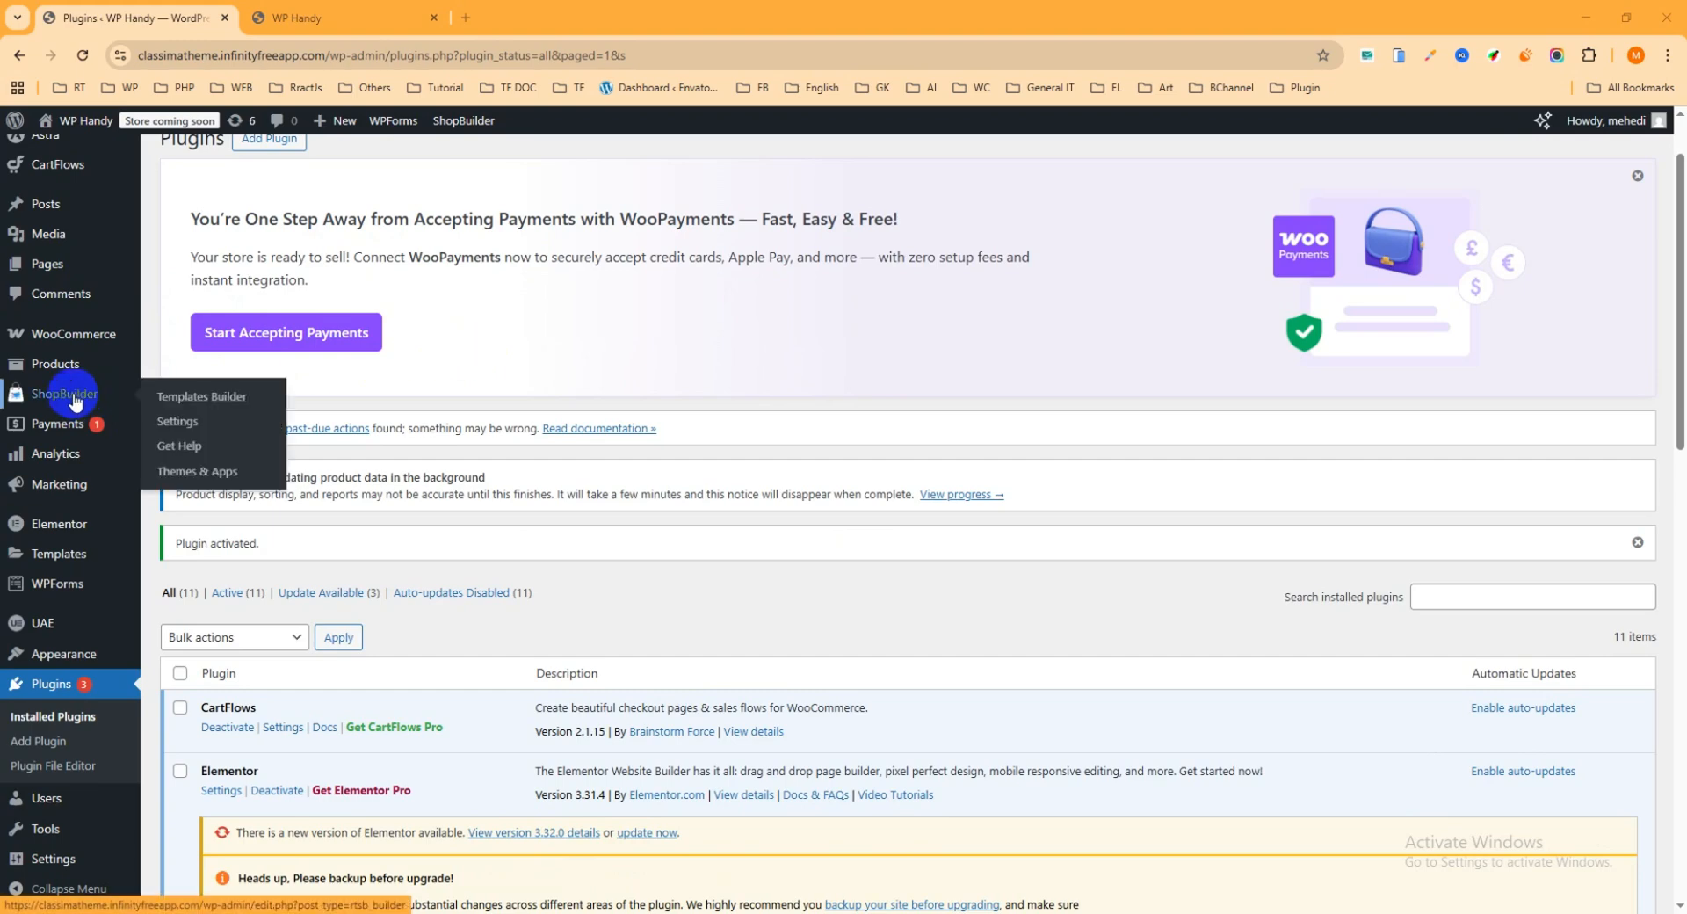
click(195, 430)
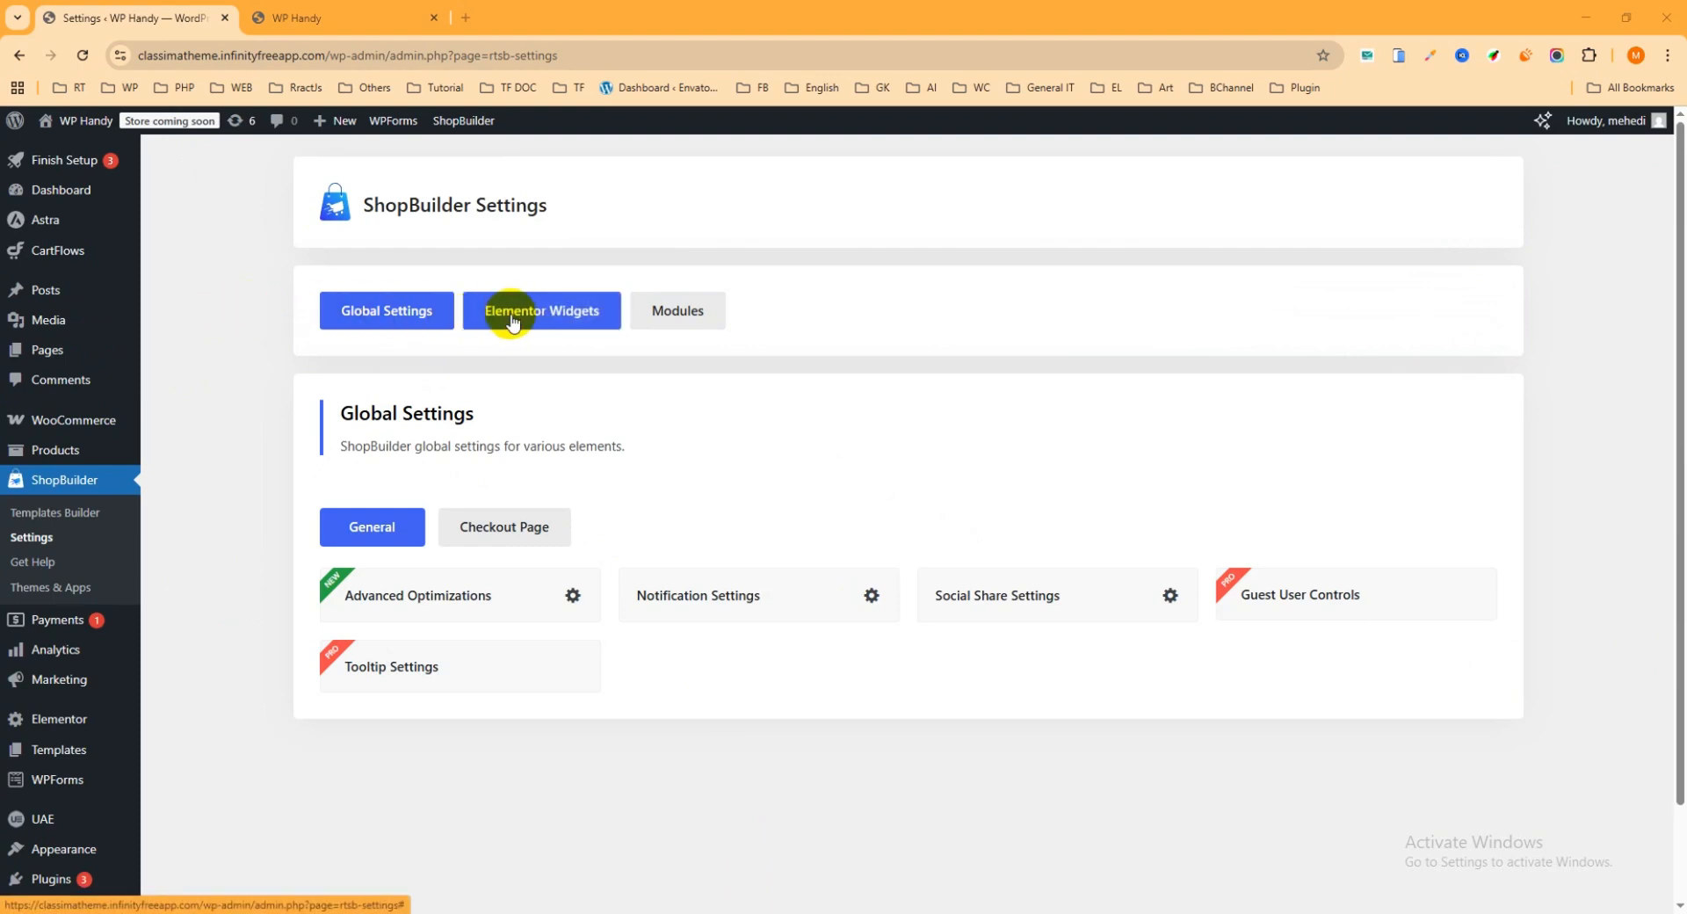
click(540, 318)
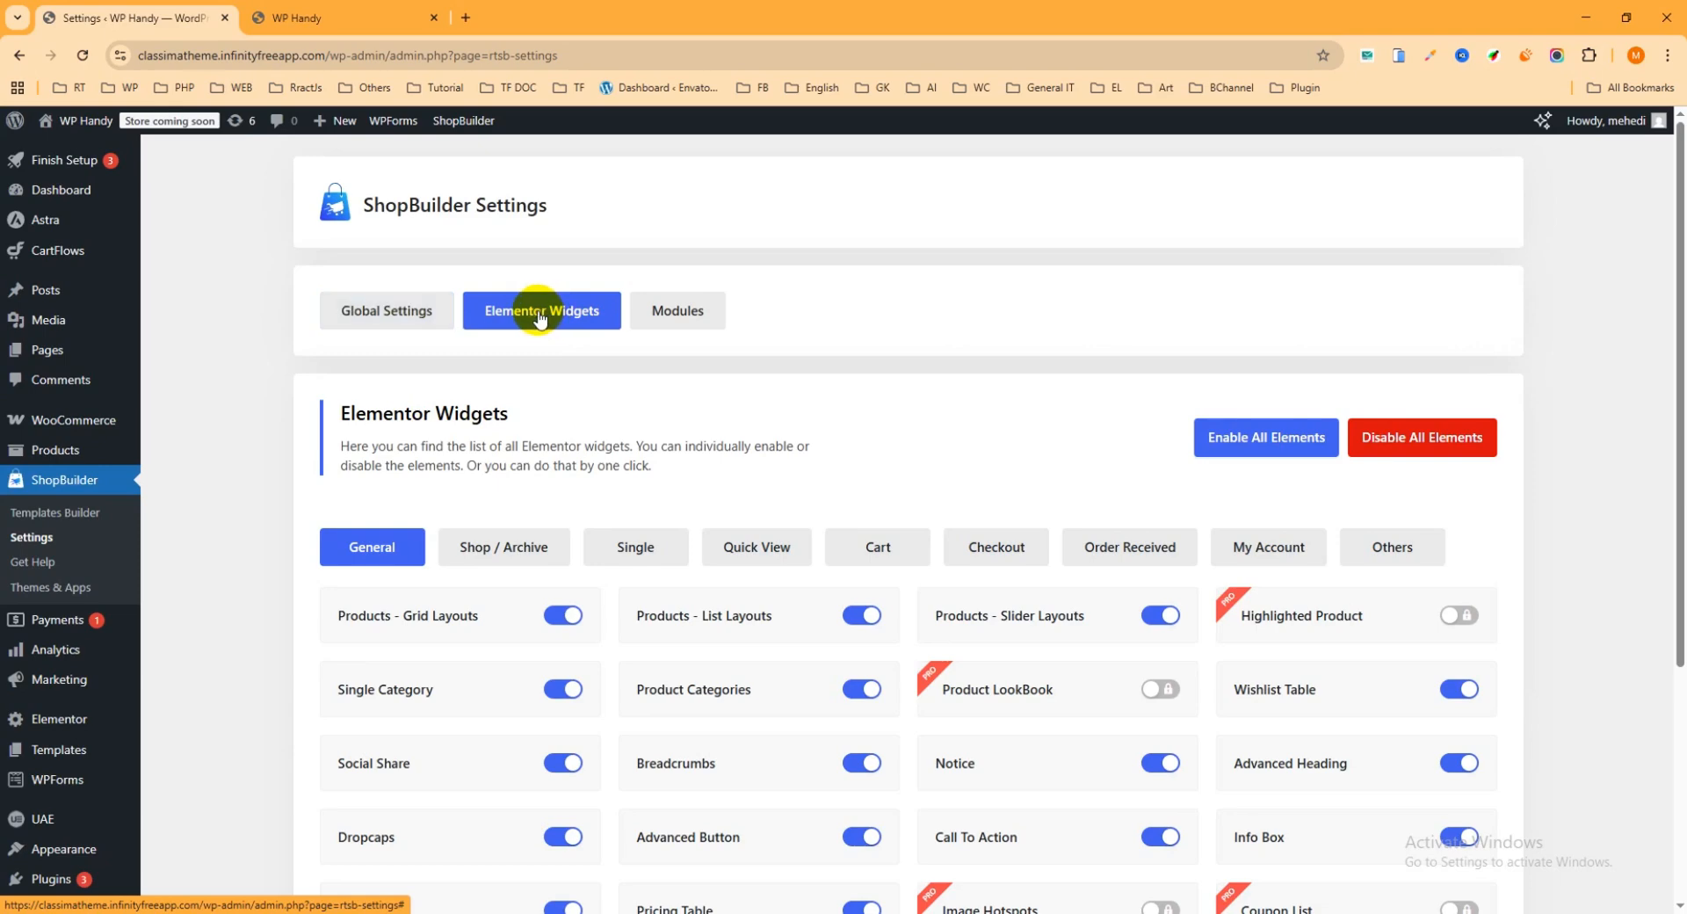
scroll(562, 343, down, 2)
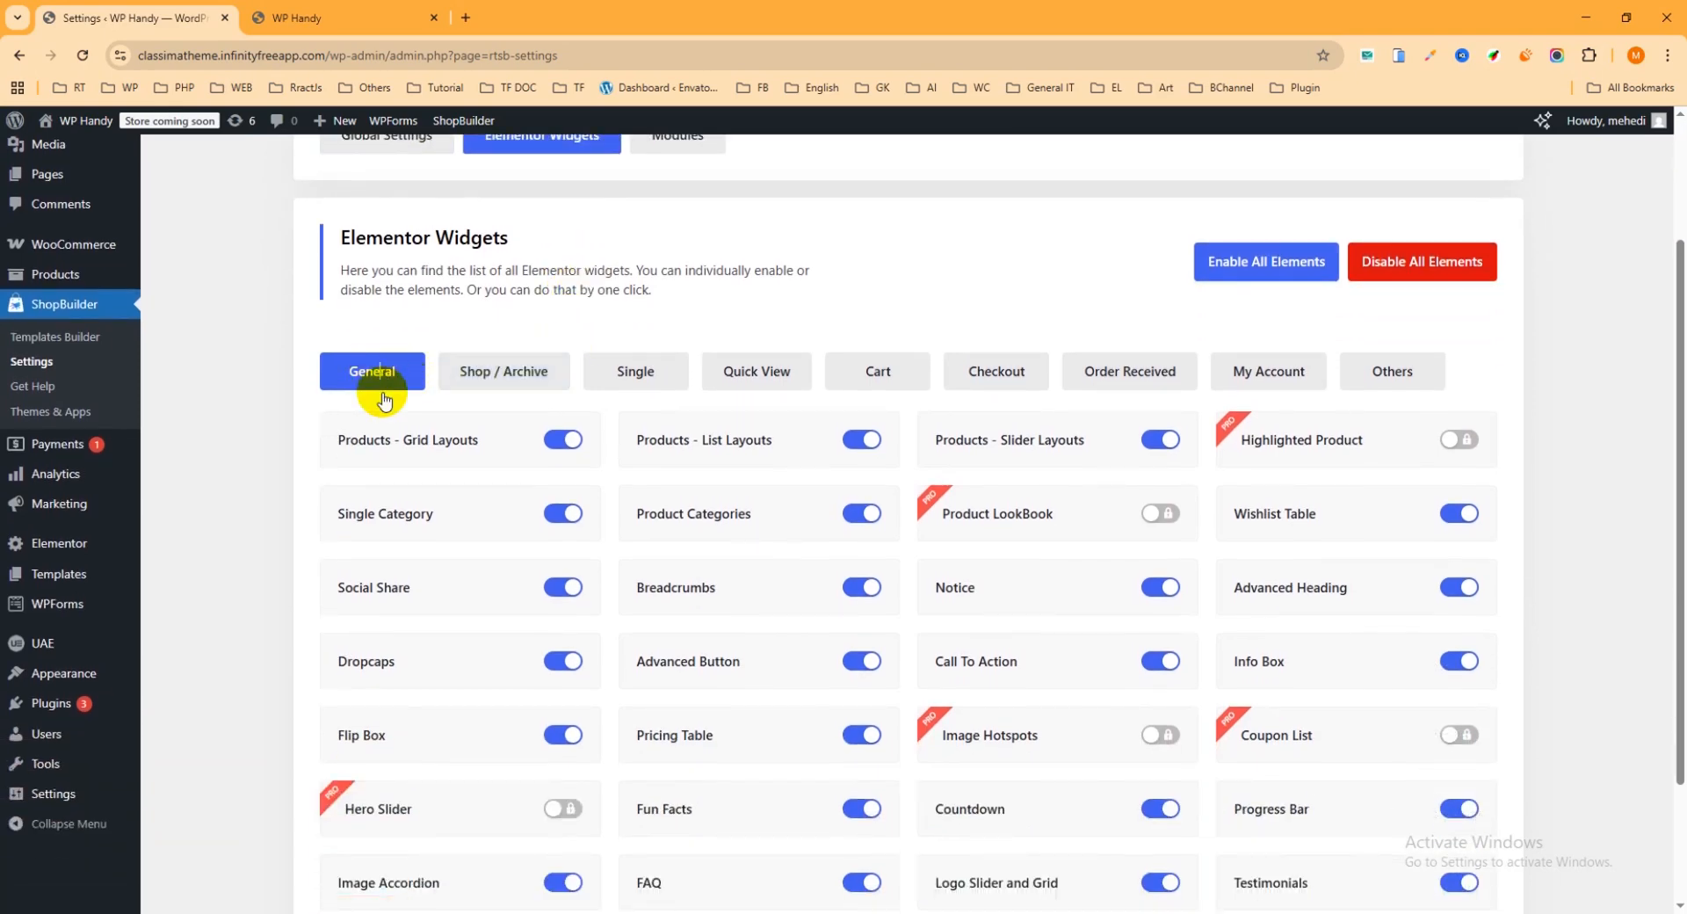
Step: Switch the Products - Grid Layouts widget off and back on, then view the remaining general widgets
click(568, 445)
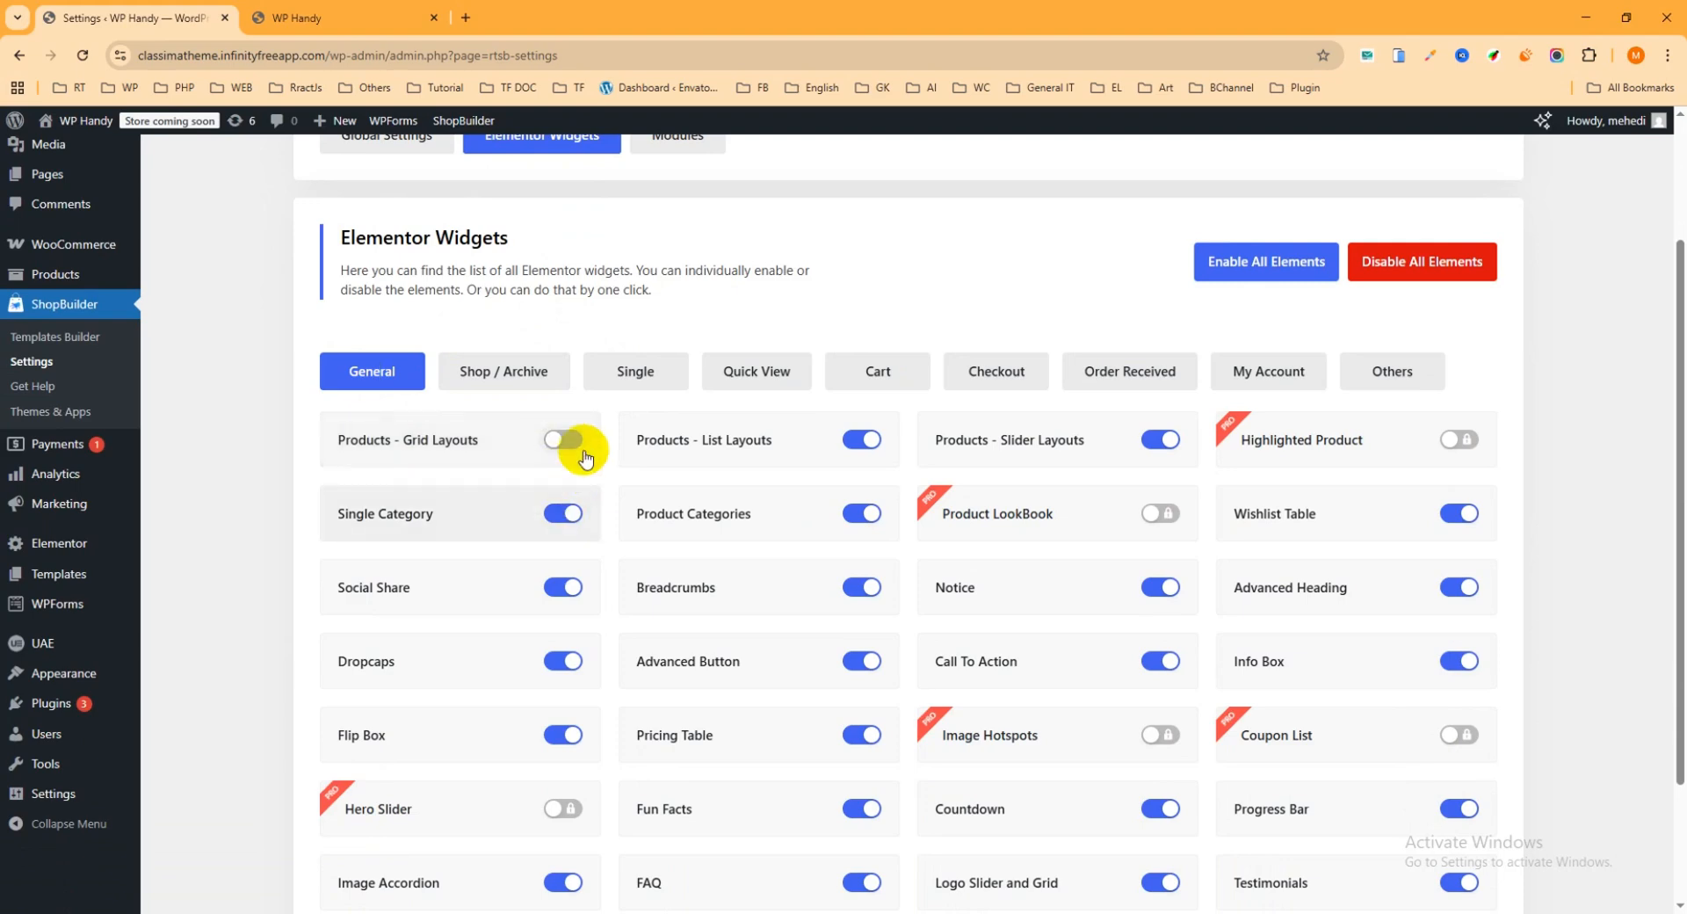
click(562, 443)
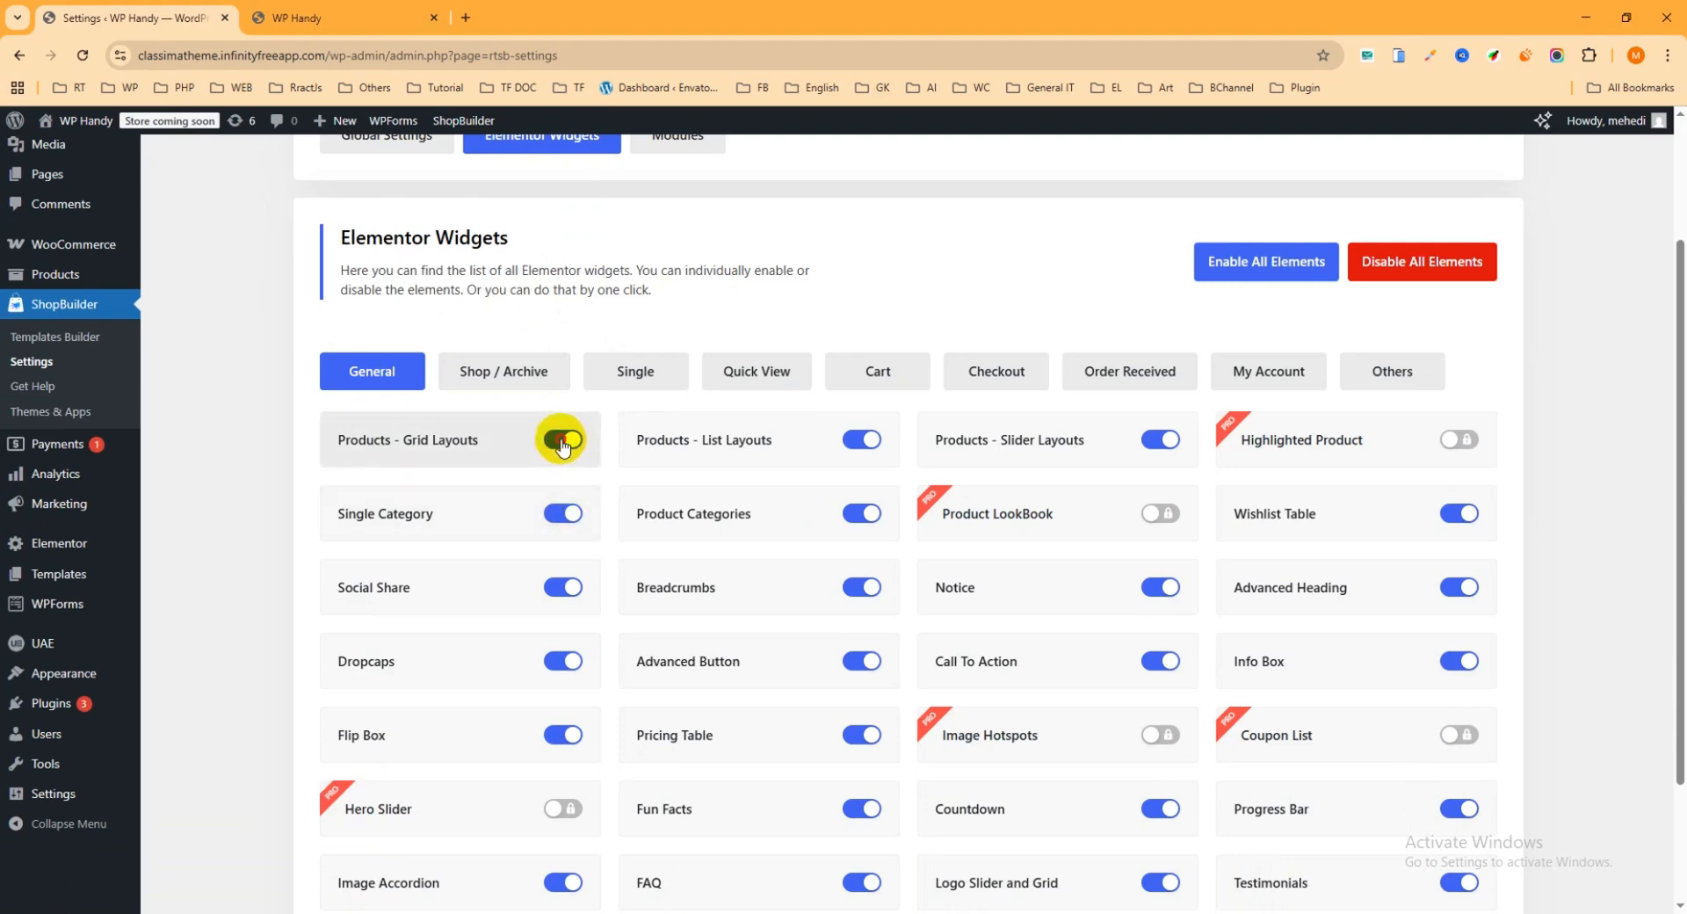
click(566, 444)
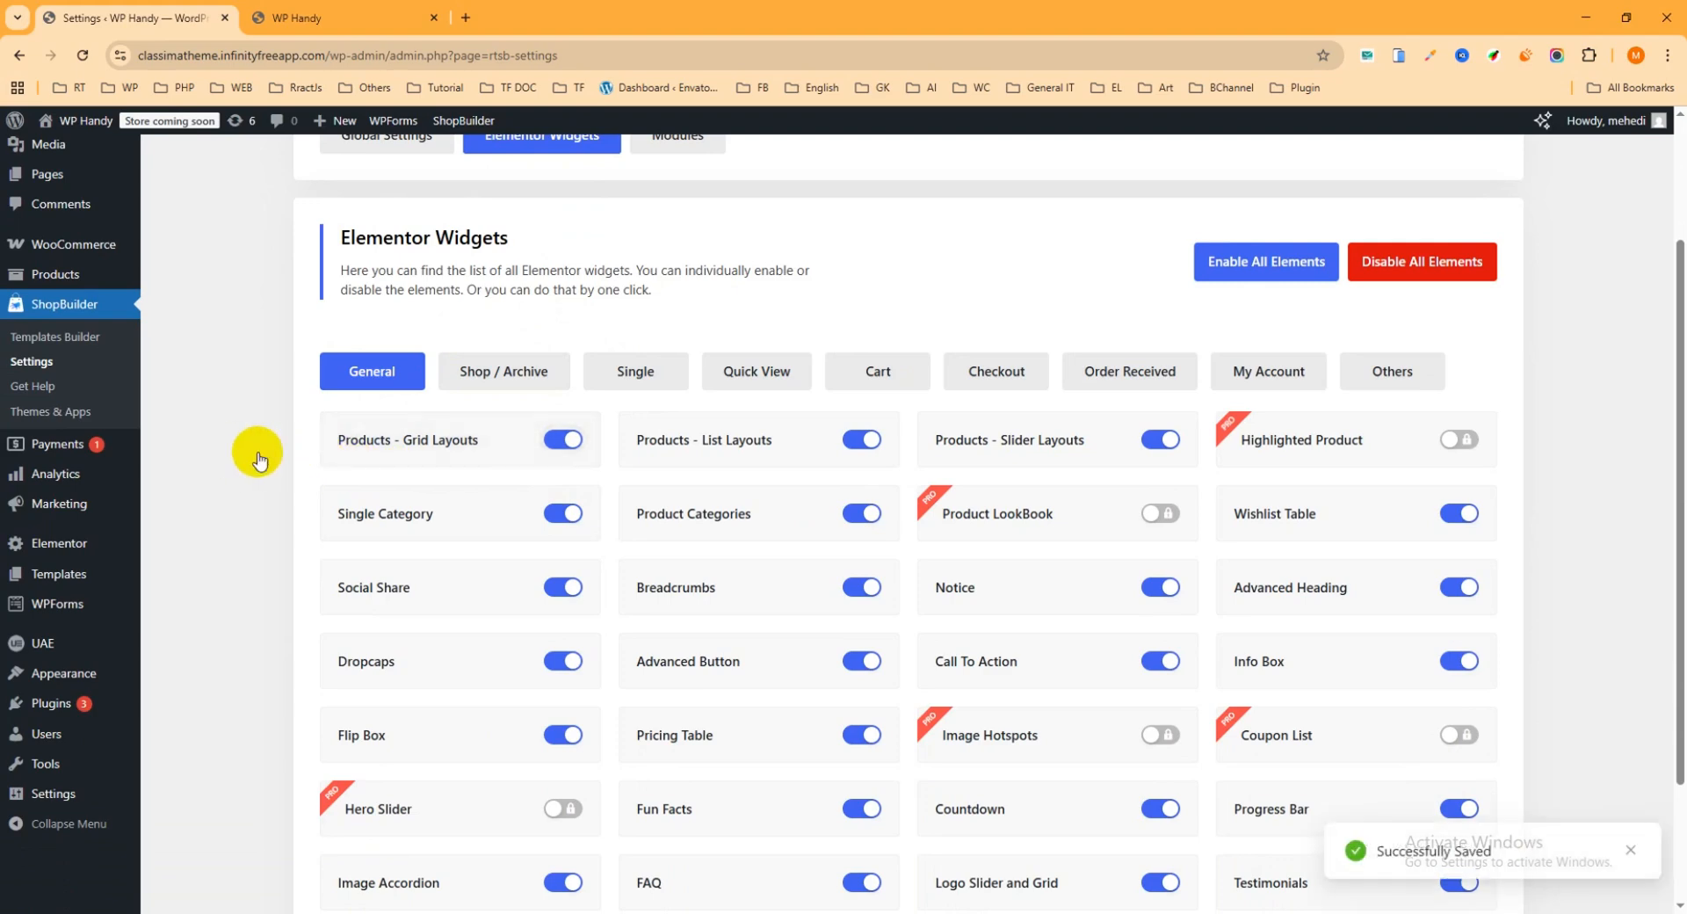
click(563, 441)
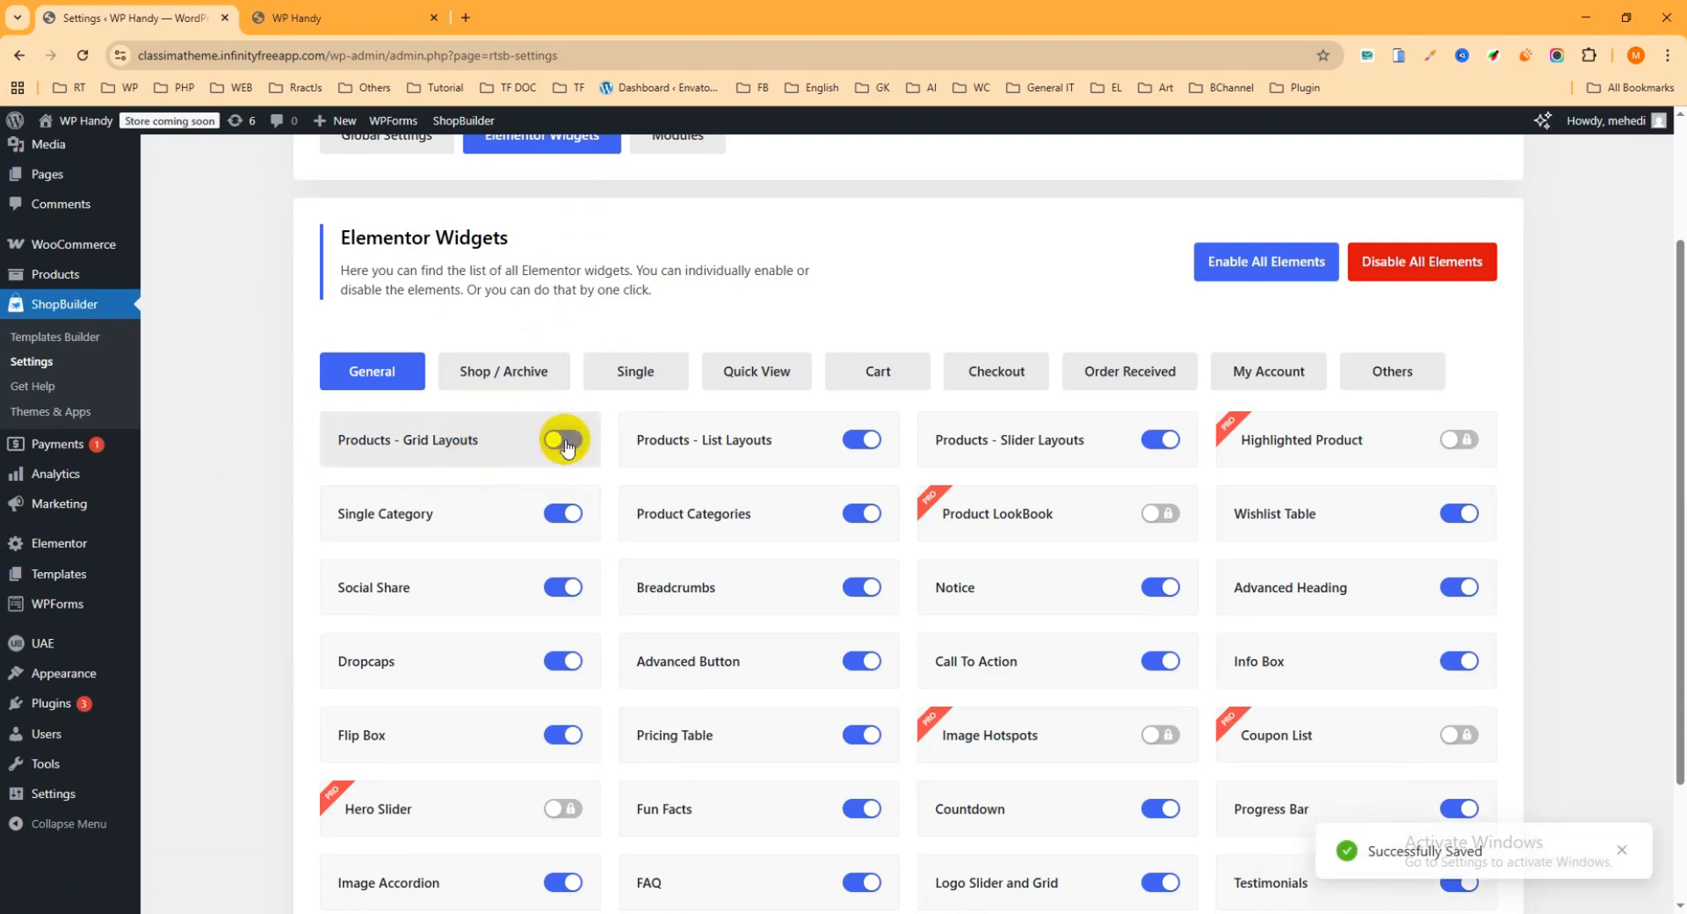
click(563, 442)
scroll(738, 474, down, 1)
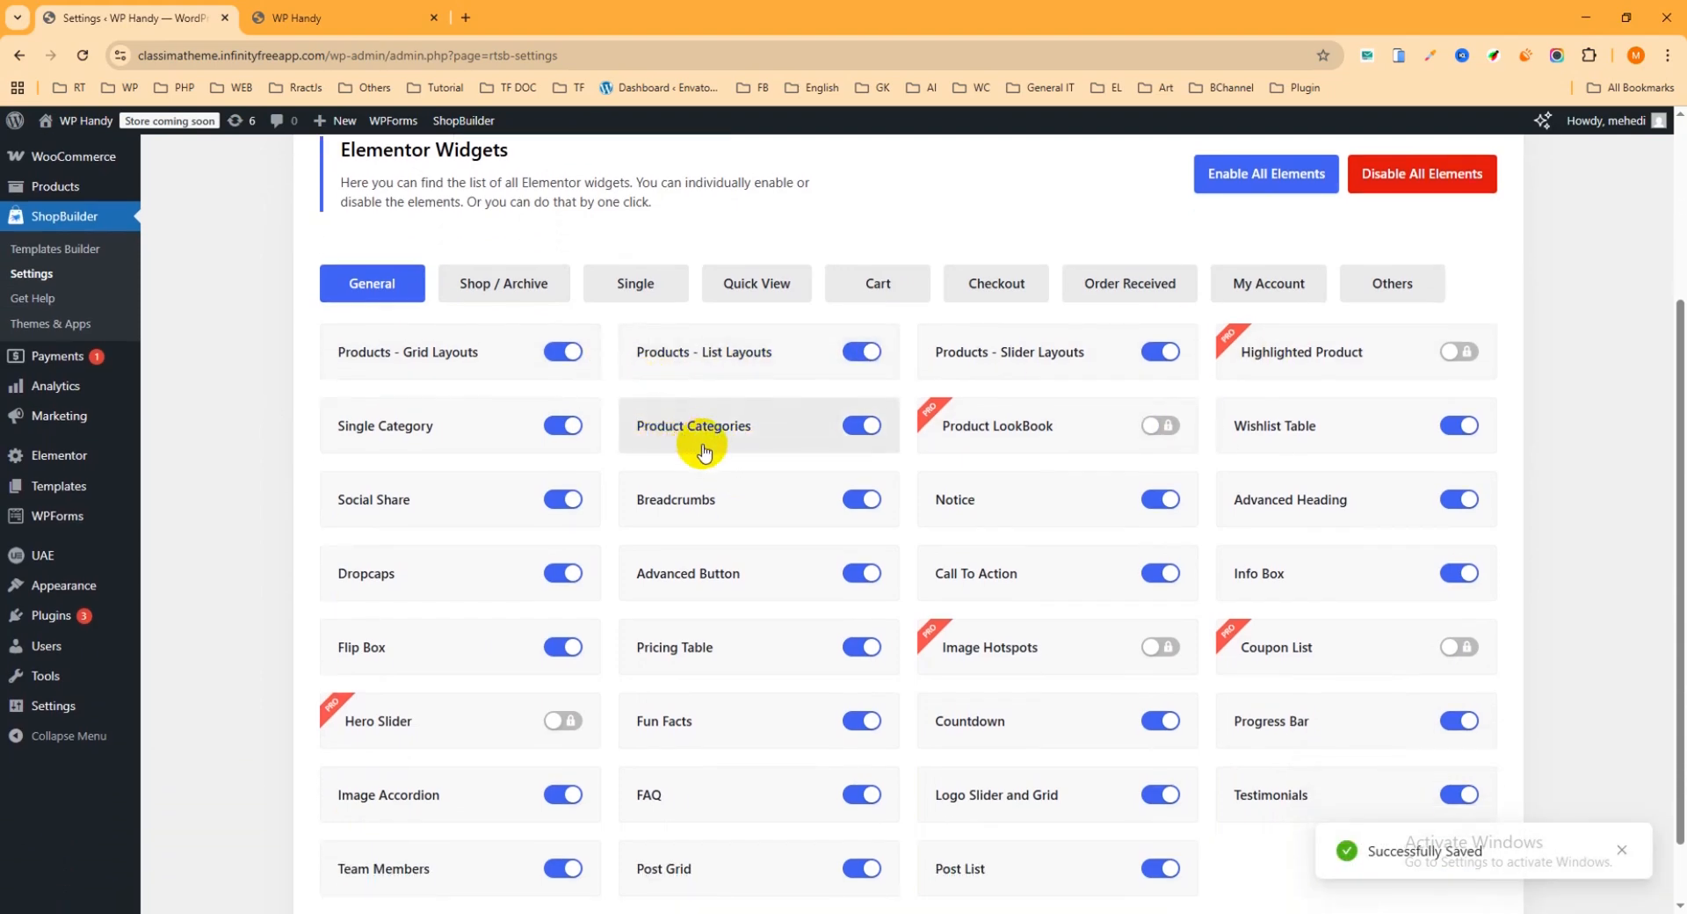
Step: Switch off the Breadcrumbs widget in the general Elementor widgets list and toggle the Products - Grid Layouts widget
scroll(711, 455, up, 2)
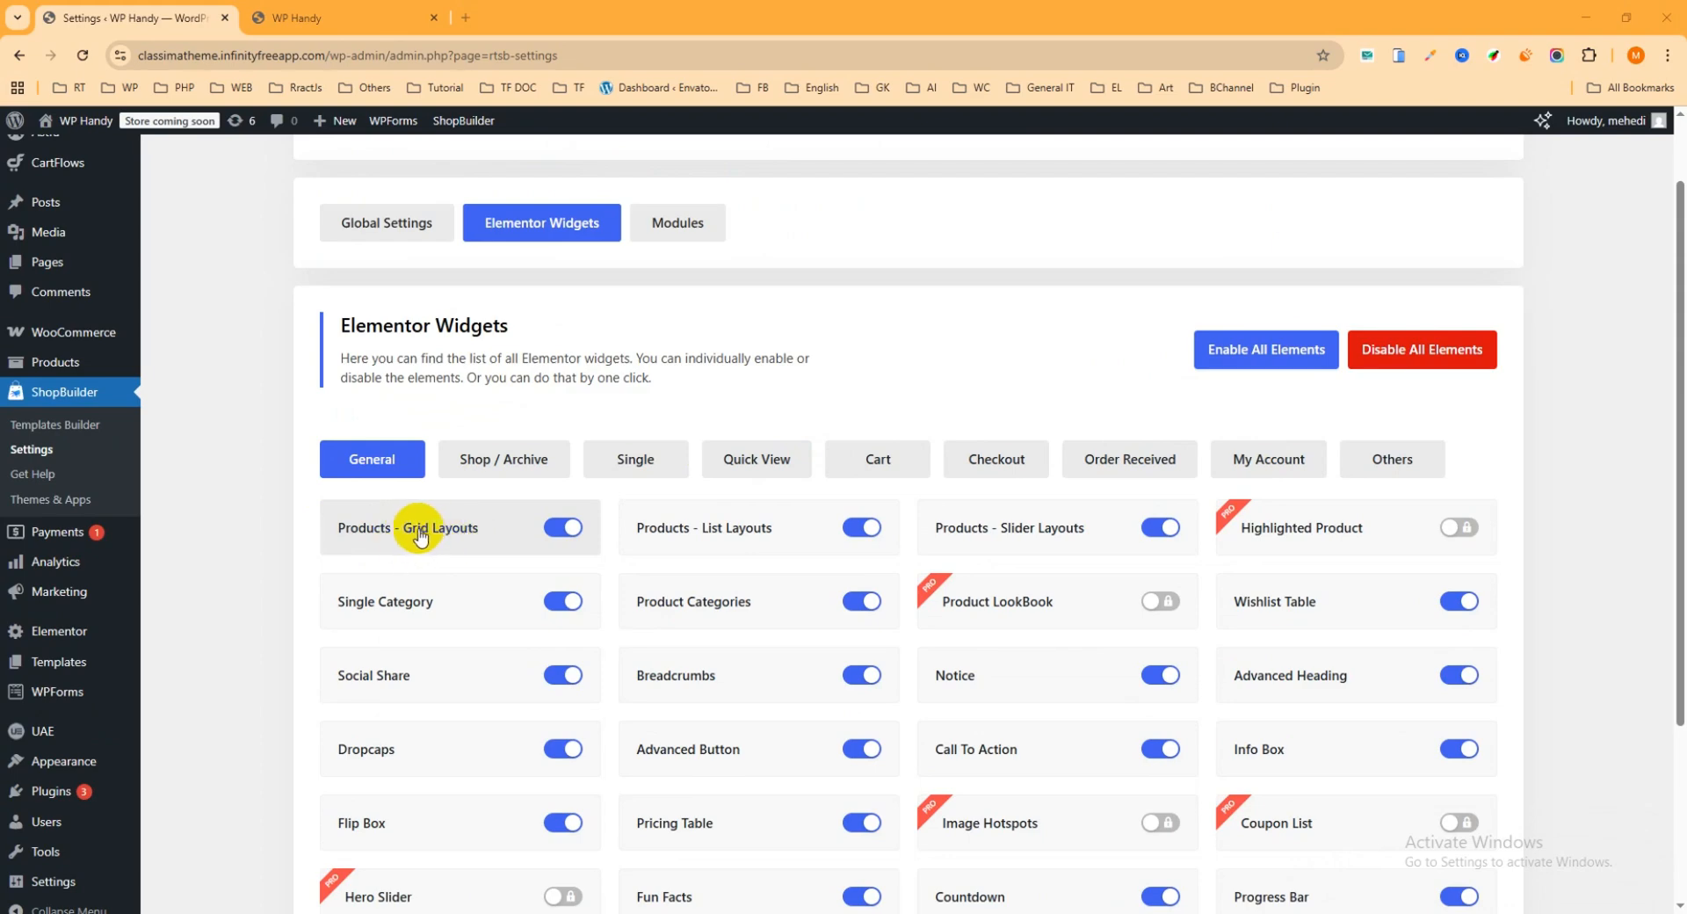
scroll(596, 507, down, 1)
scroll(596, 507, down, 3)
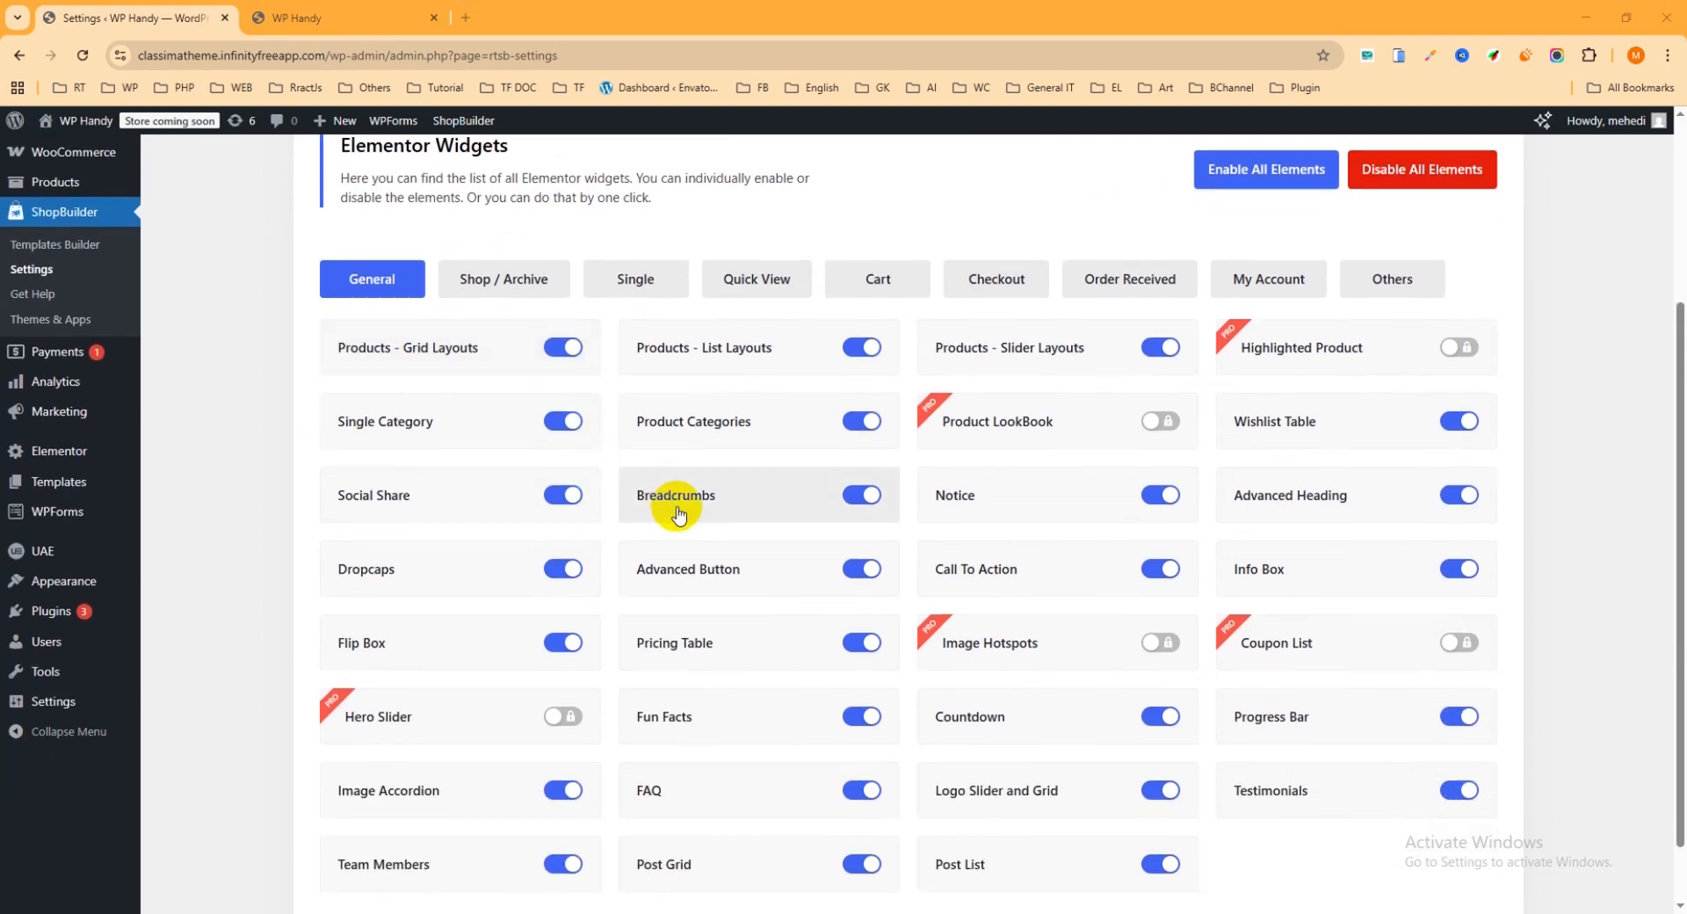
scroll(914, 583, up, 2)
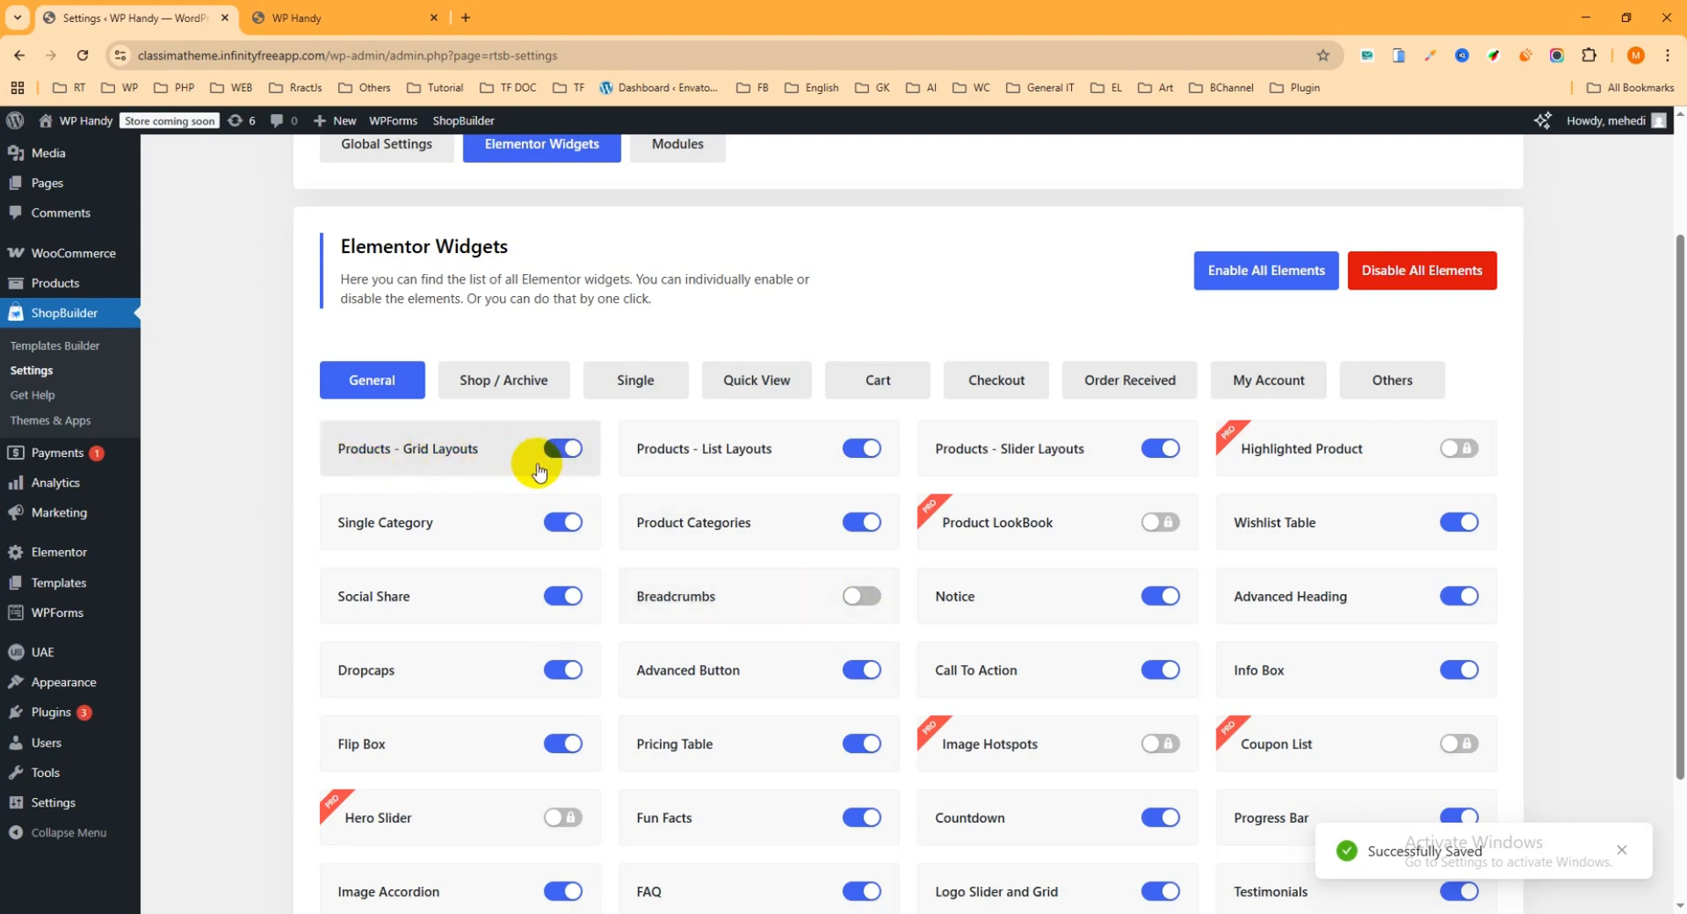
click(560, 446)
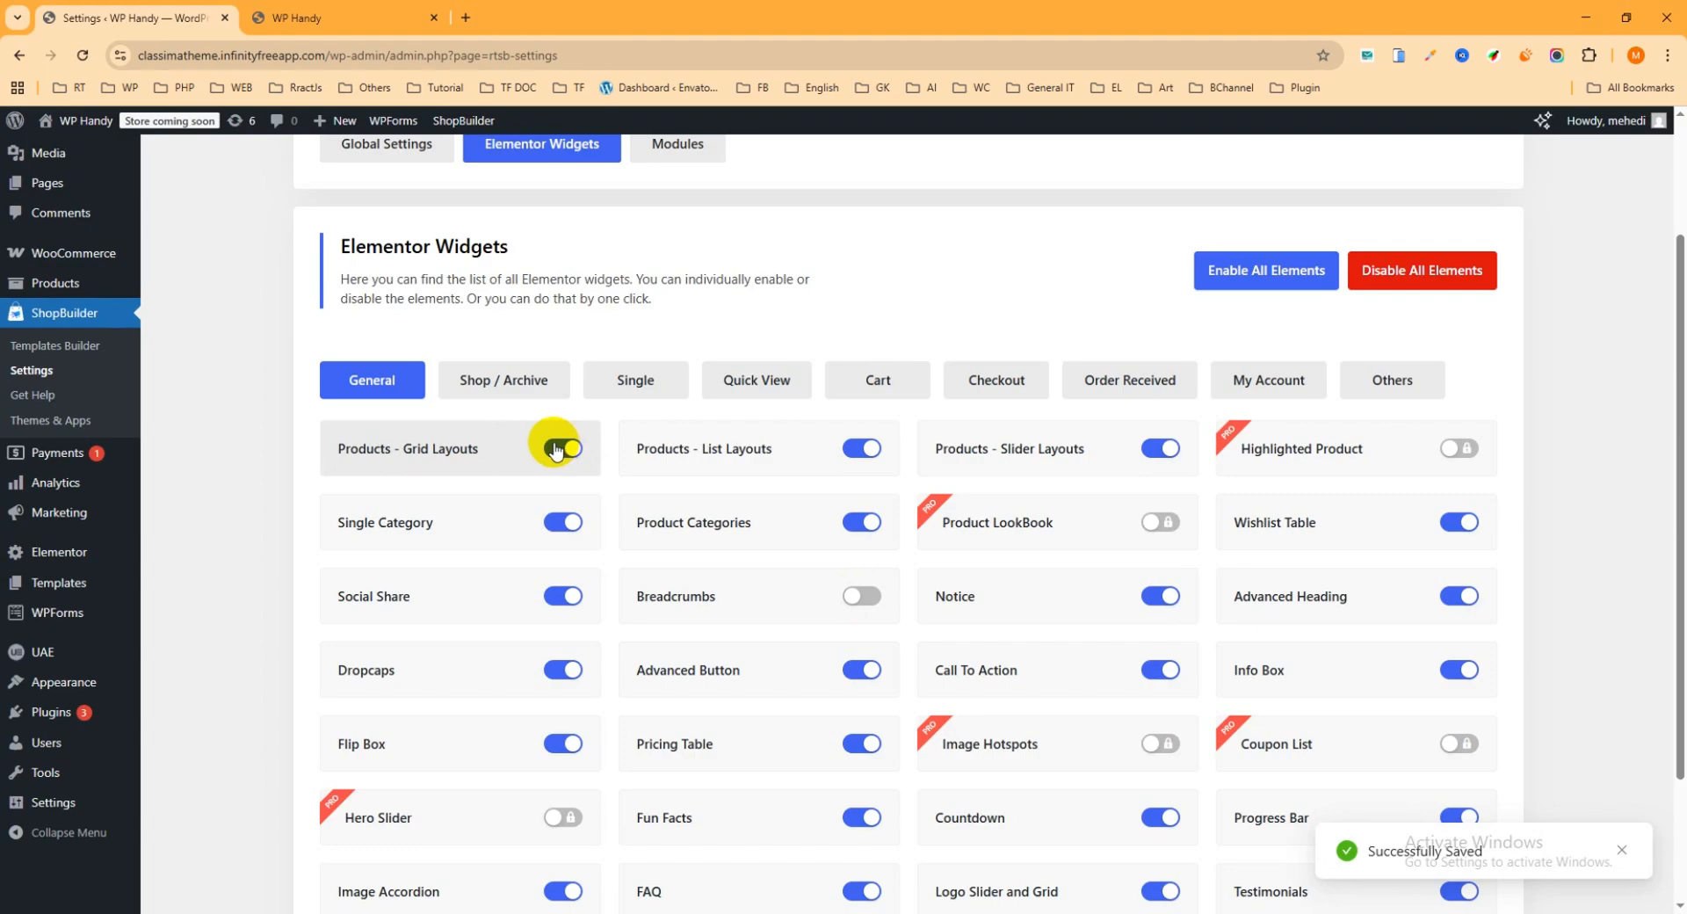
Step: Switch to the store's front page and open the home page for editing with Elementor in a new tab
click(318, 18)
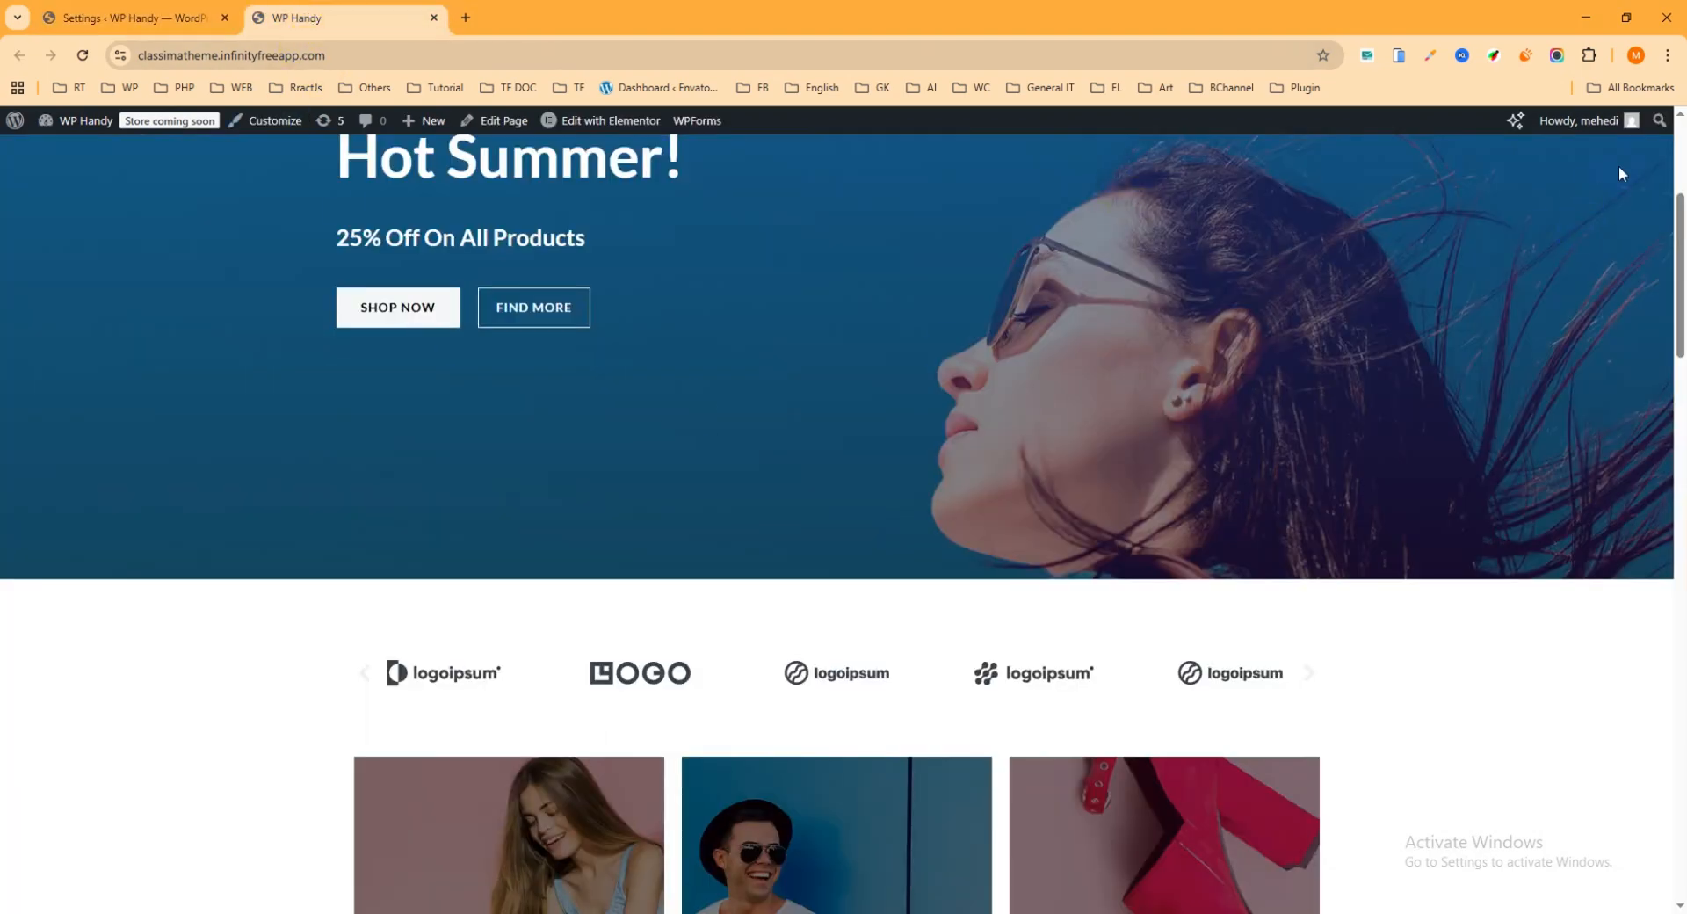
drag(1681, 221, 1670, 127)
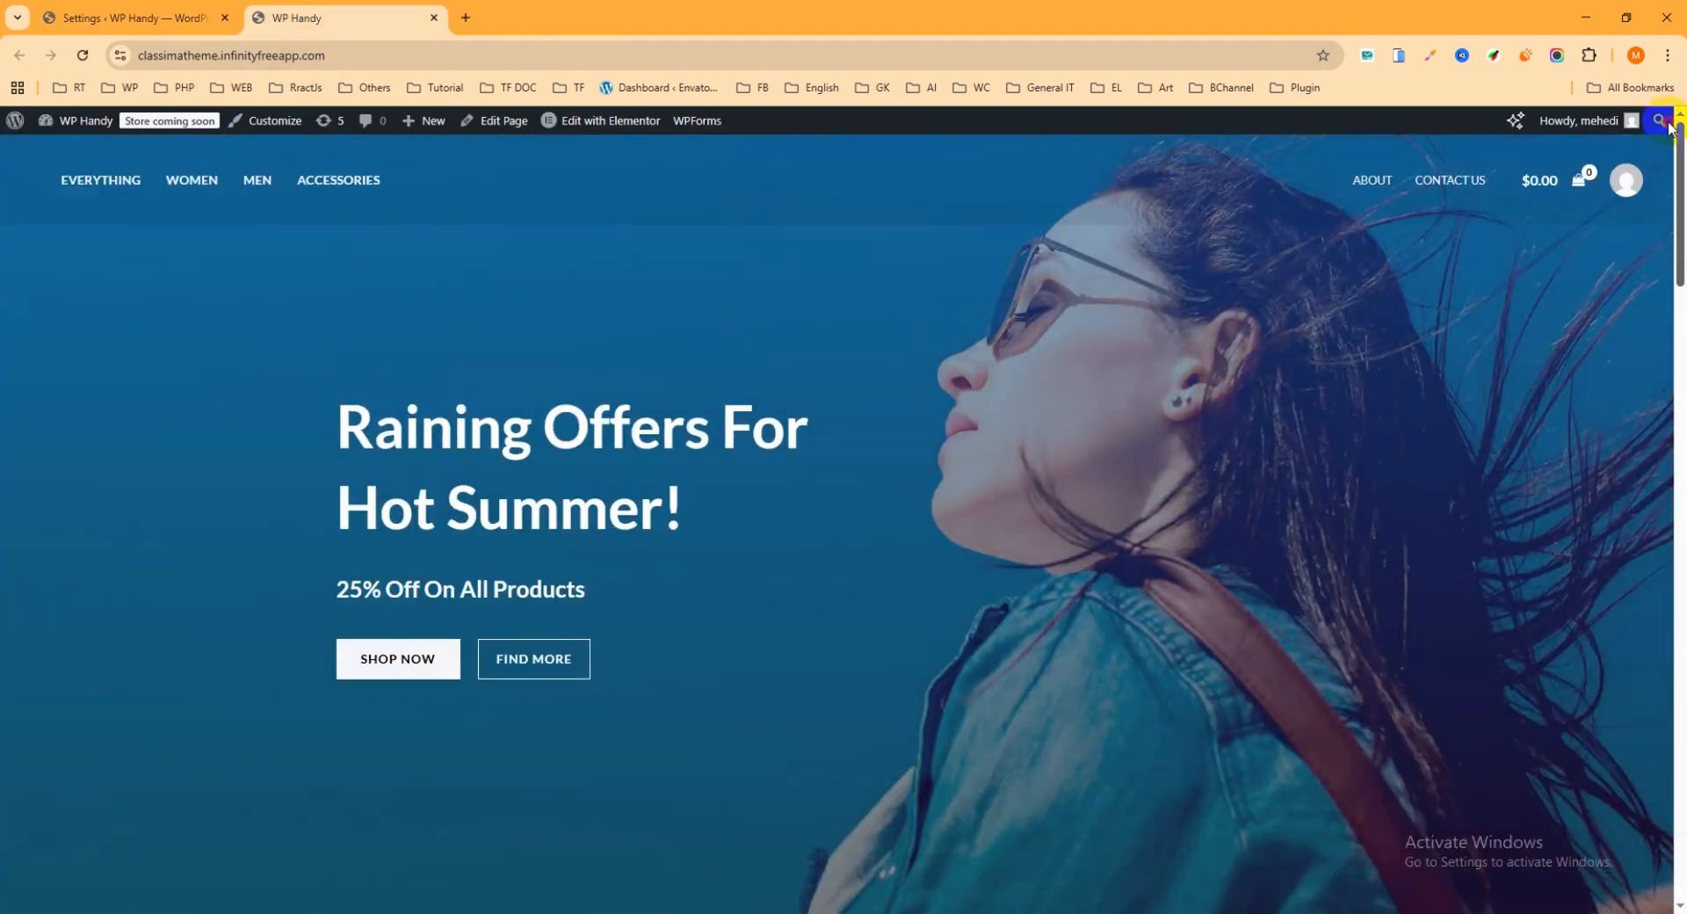
scroll(889, 389, down, 2)
scroll(1047, 356, down, 4)
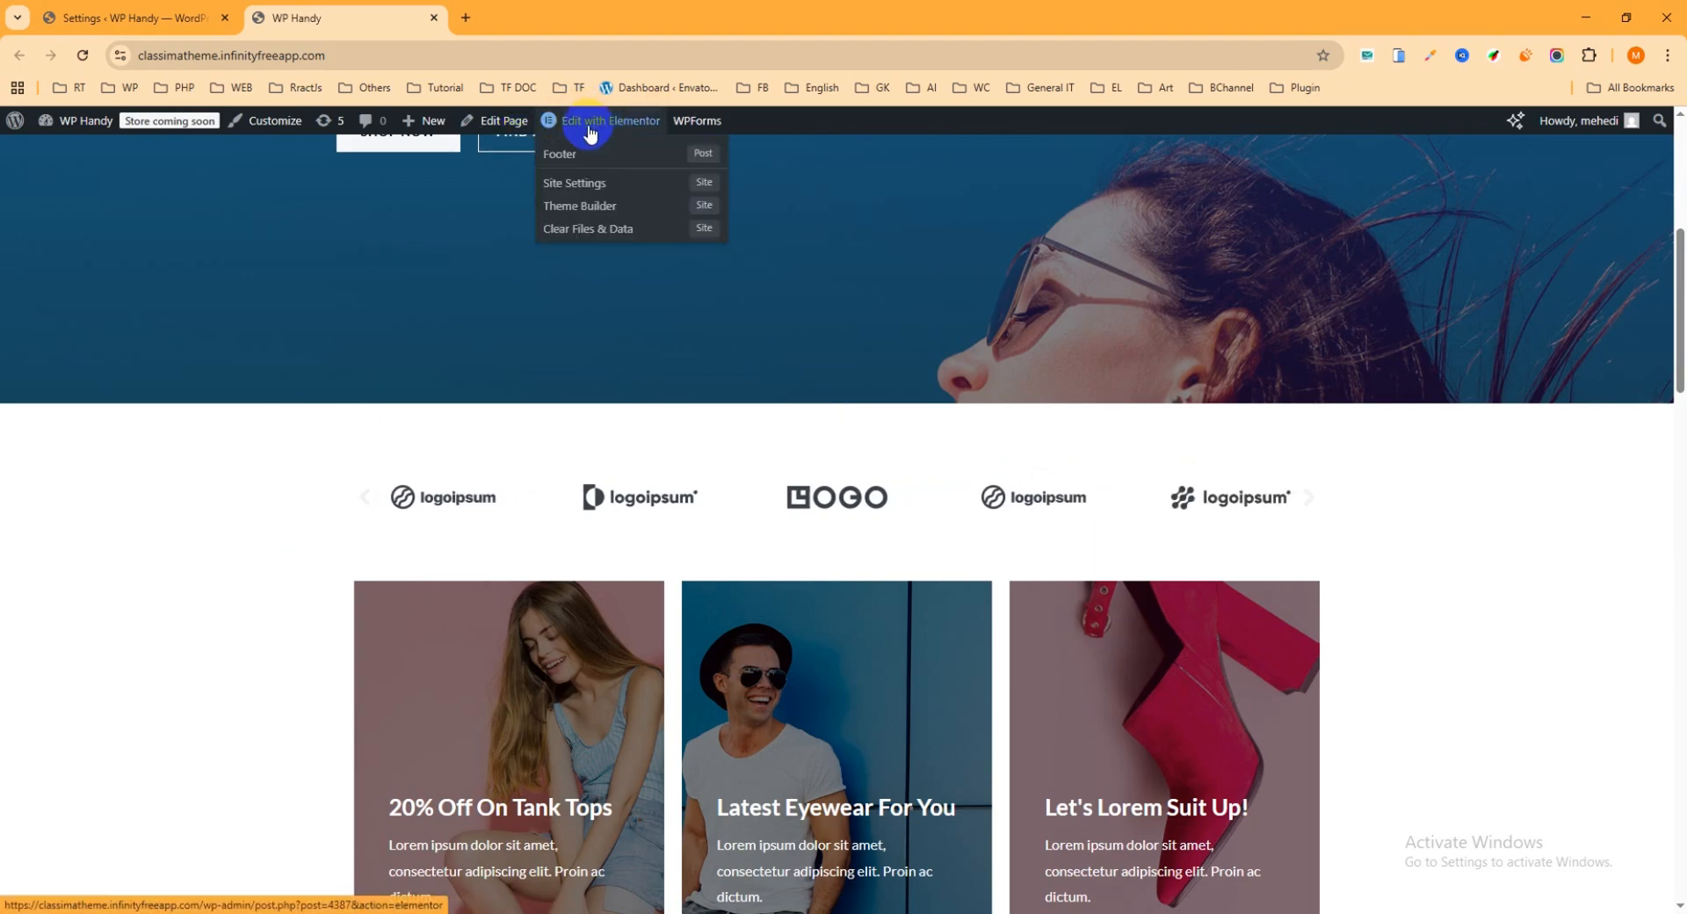
right_click(593, 127)
click(626, 141)
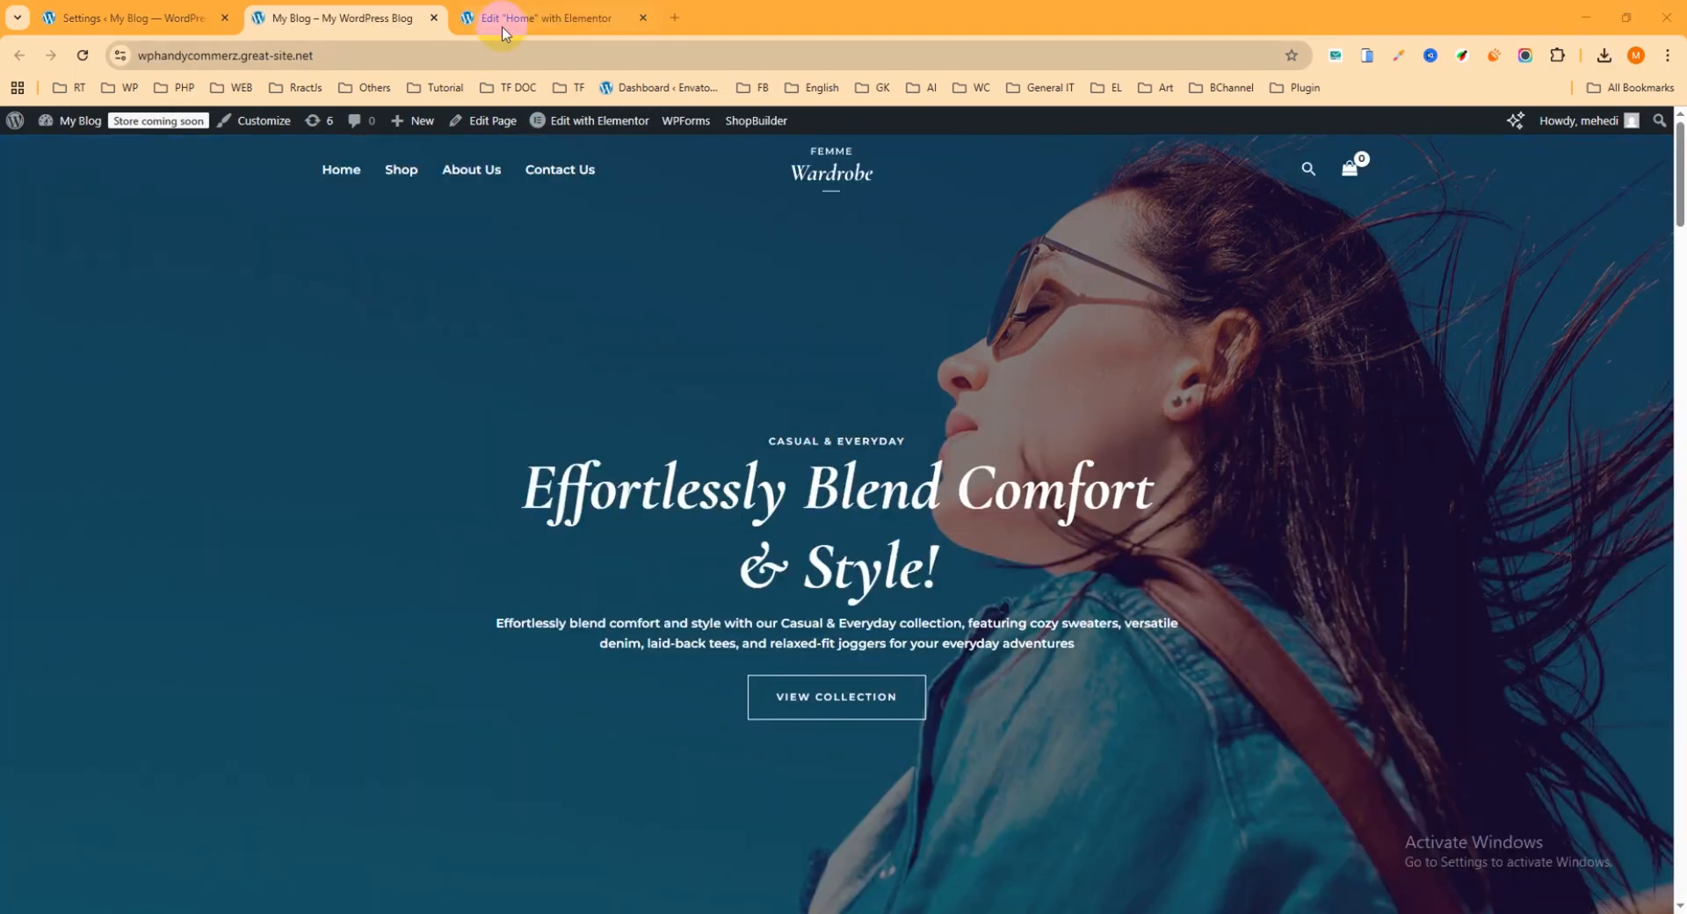
click(534, 22)
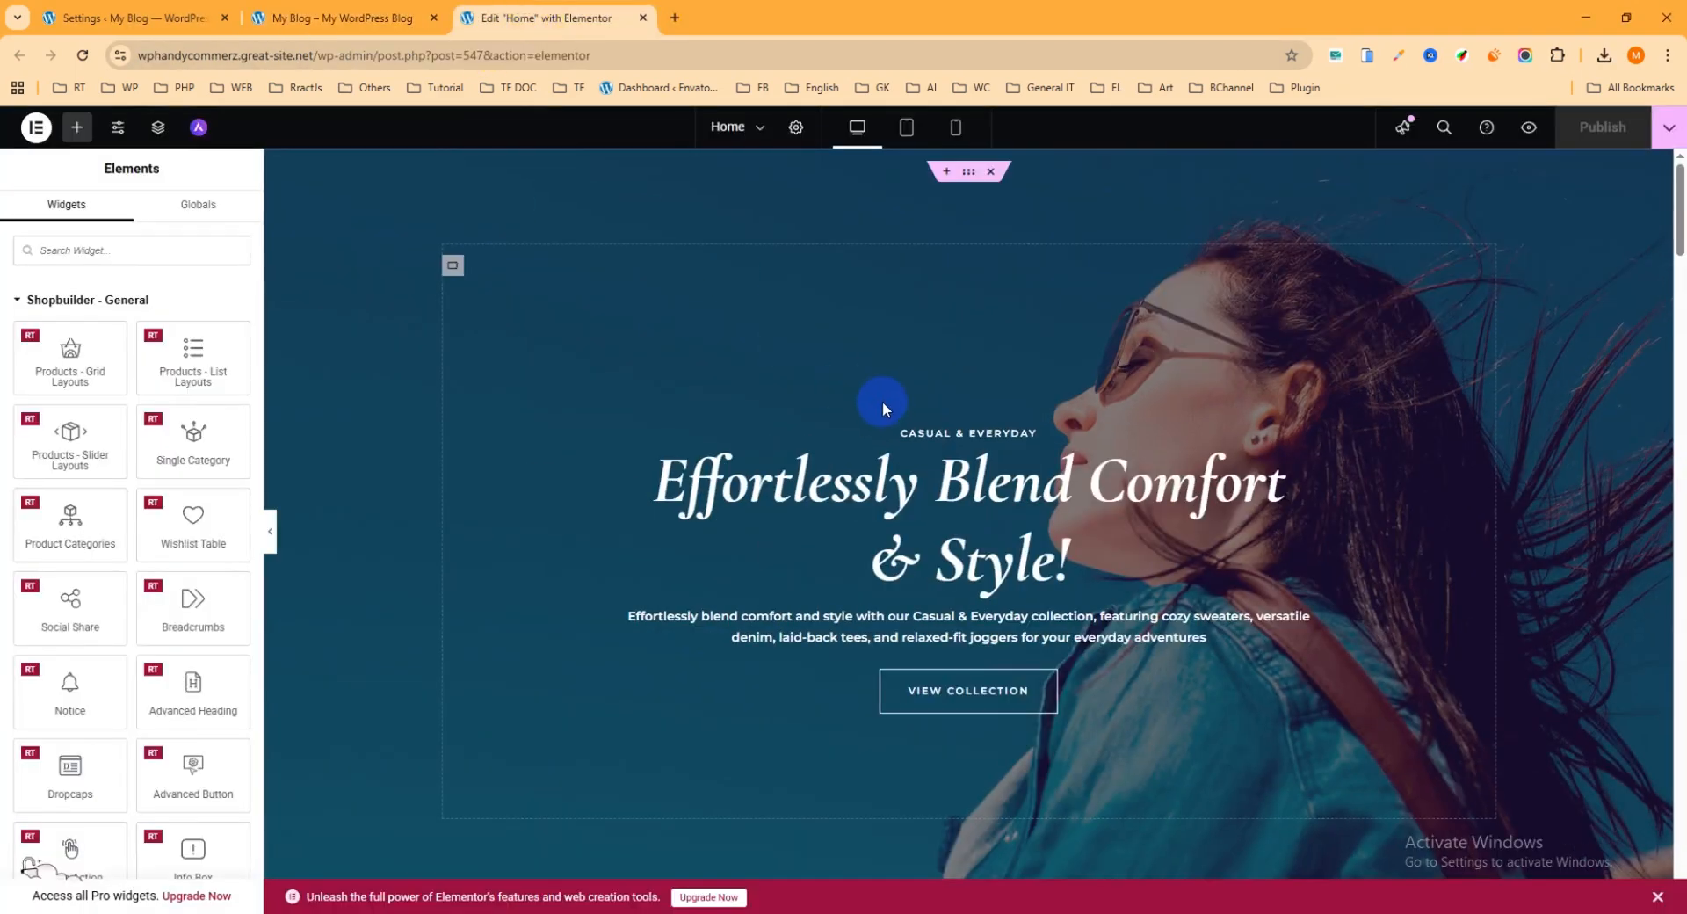
Step: Insert a single-column Flexbox container between the hero banner and the Most Popular section
scroll(882, 402, down, 7)
scroll(912, 436, up, 2)
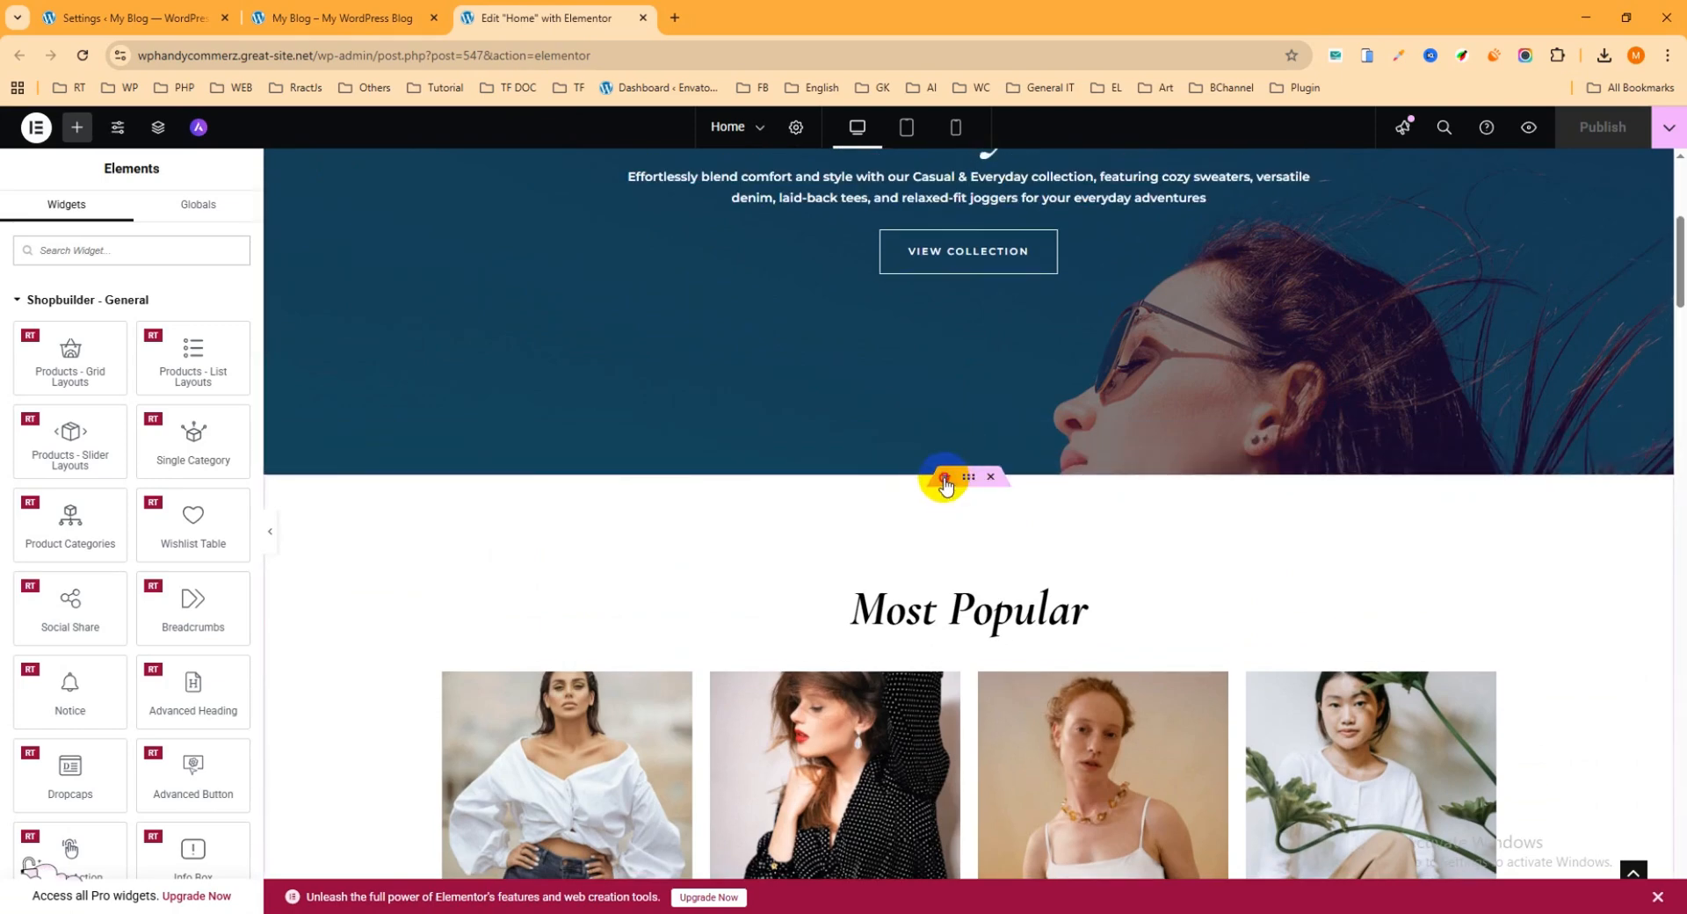
click(943, 478)
click(909, 563)
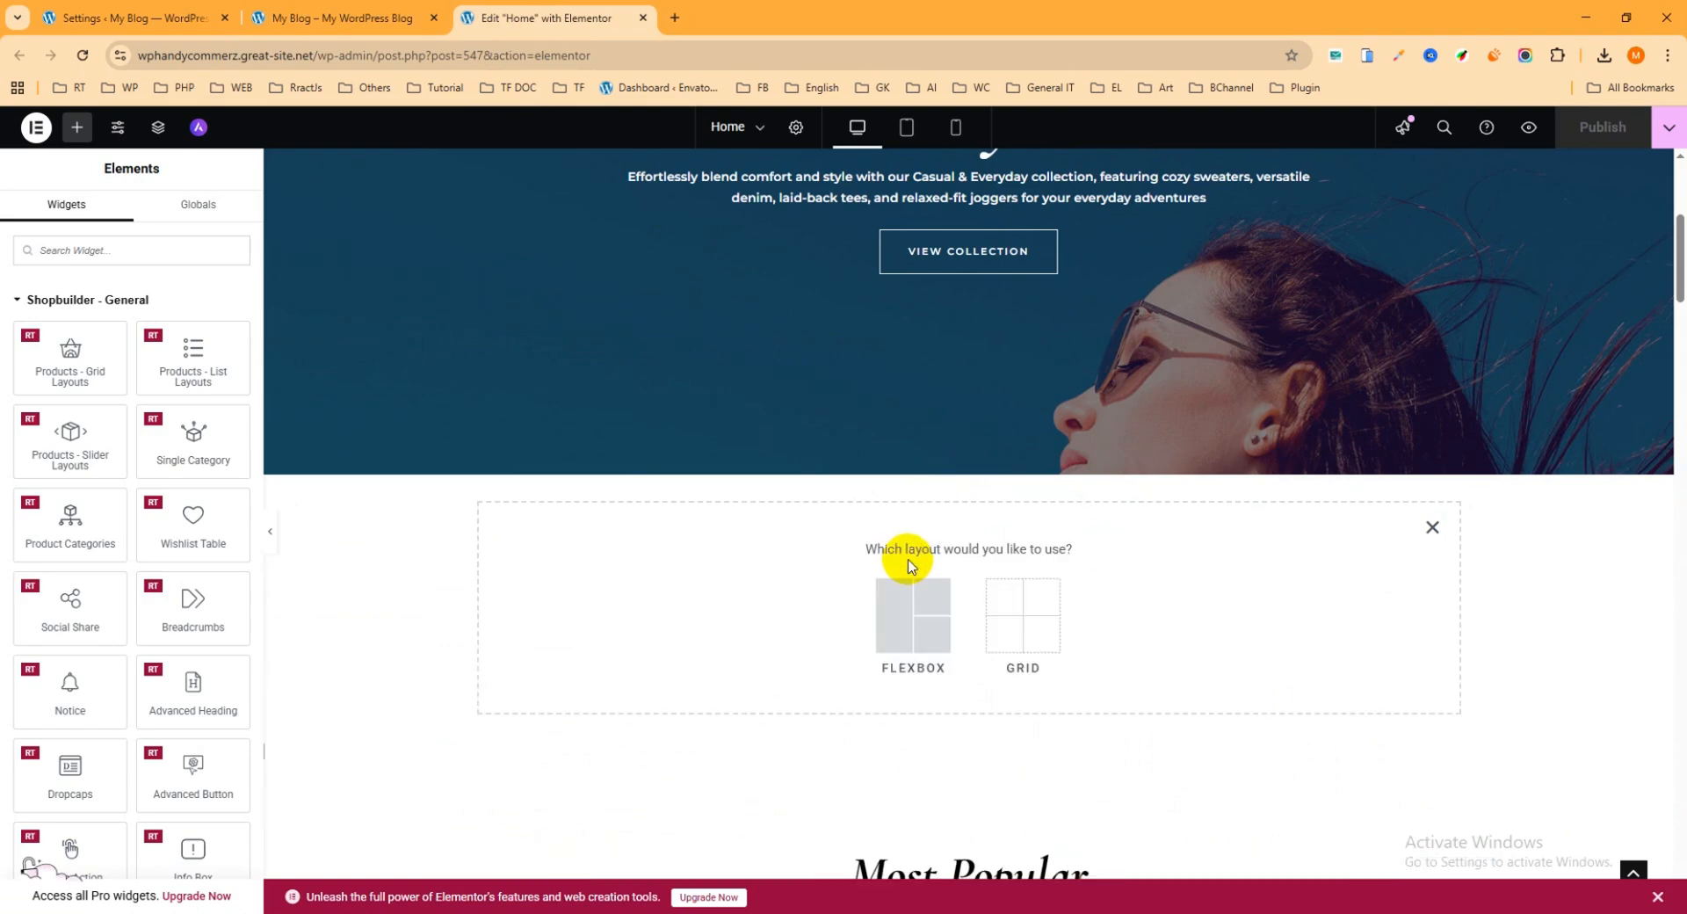
click(919, 614)
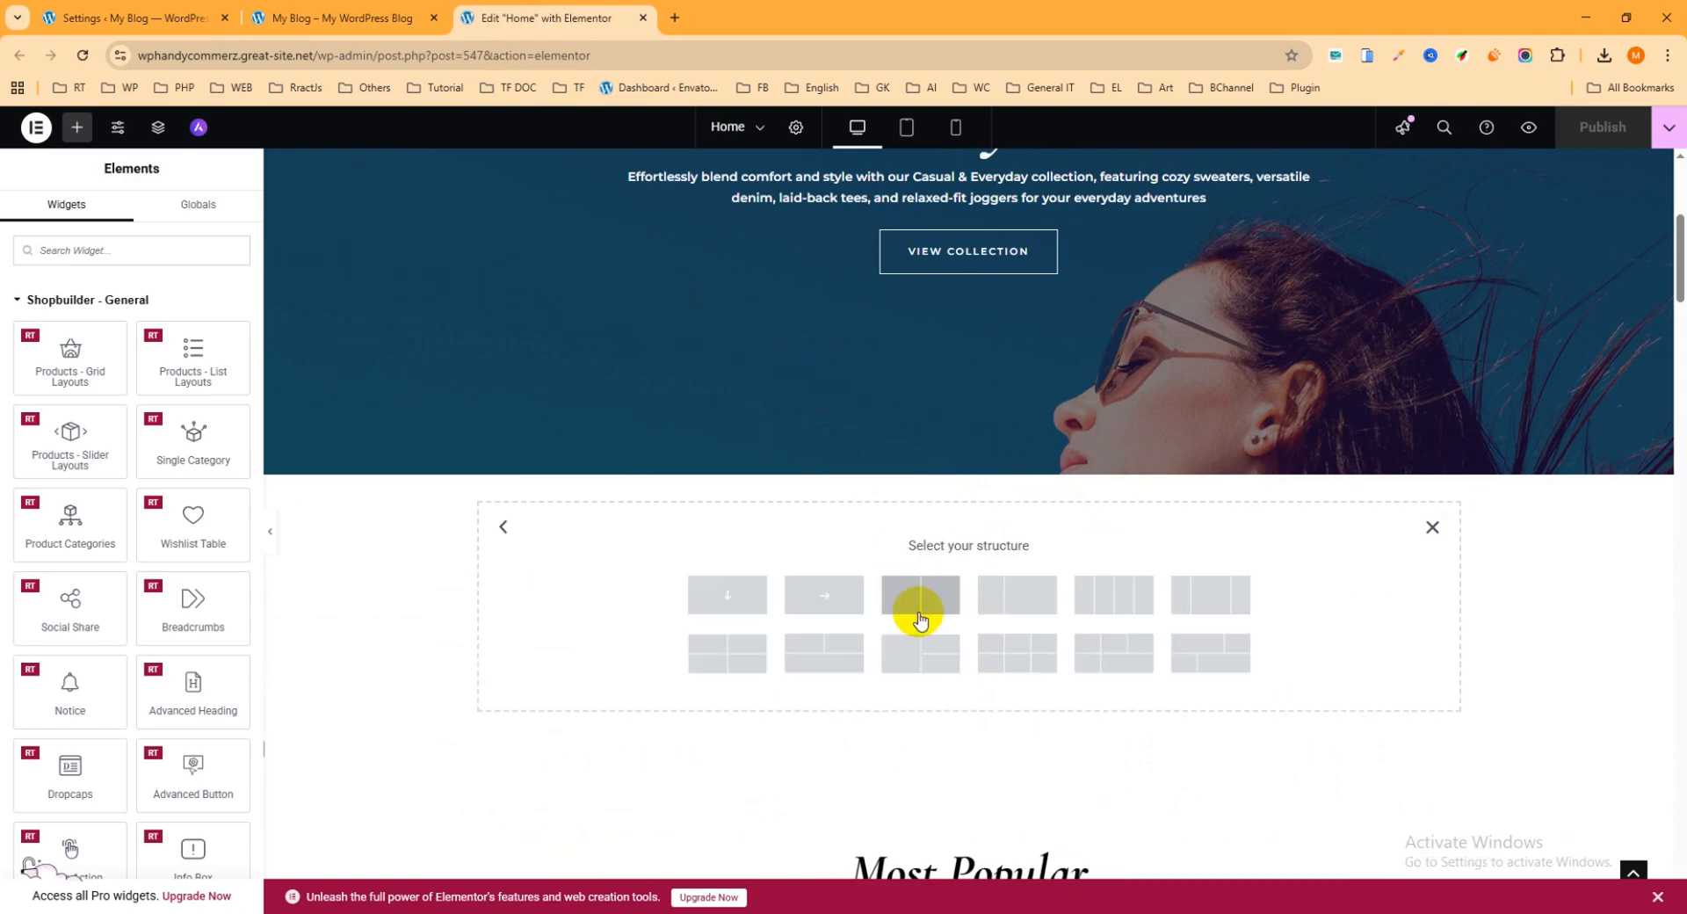
click(730, 597)
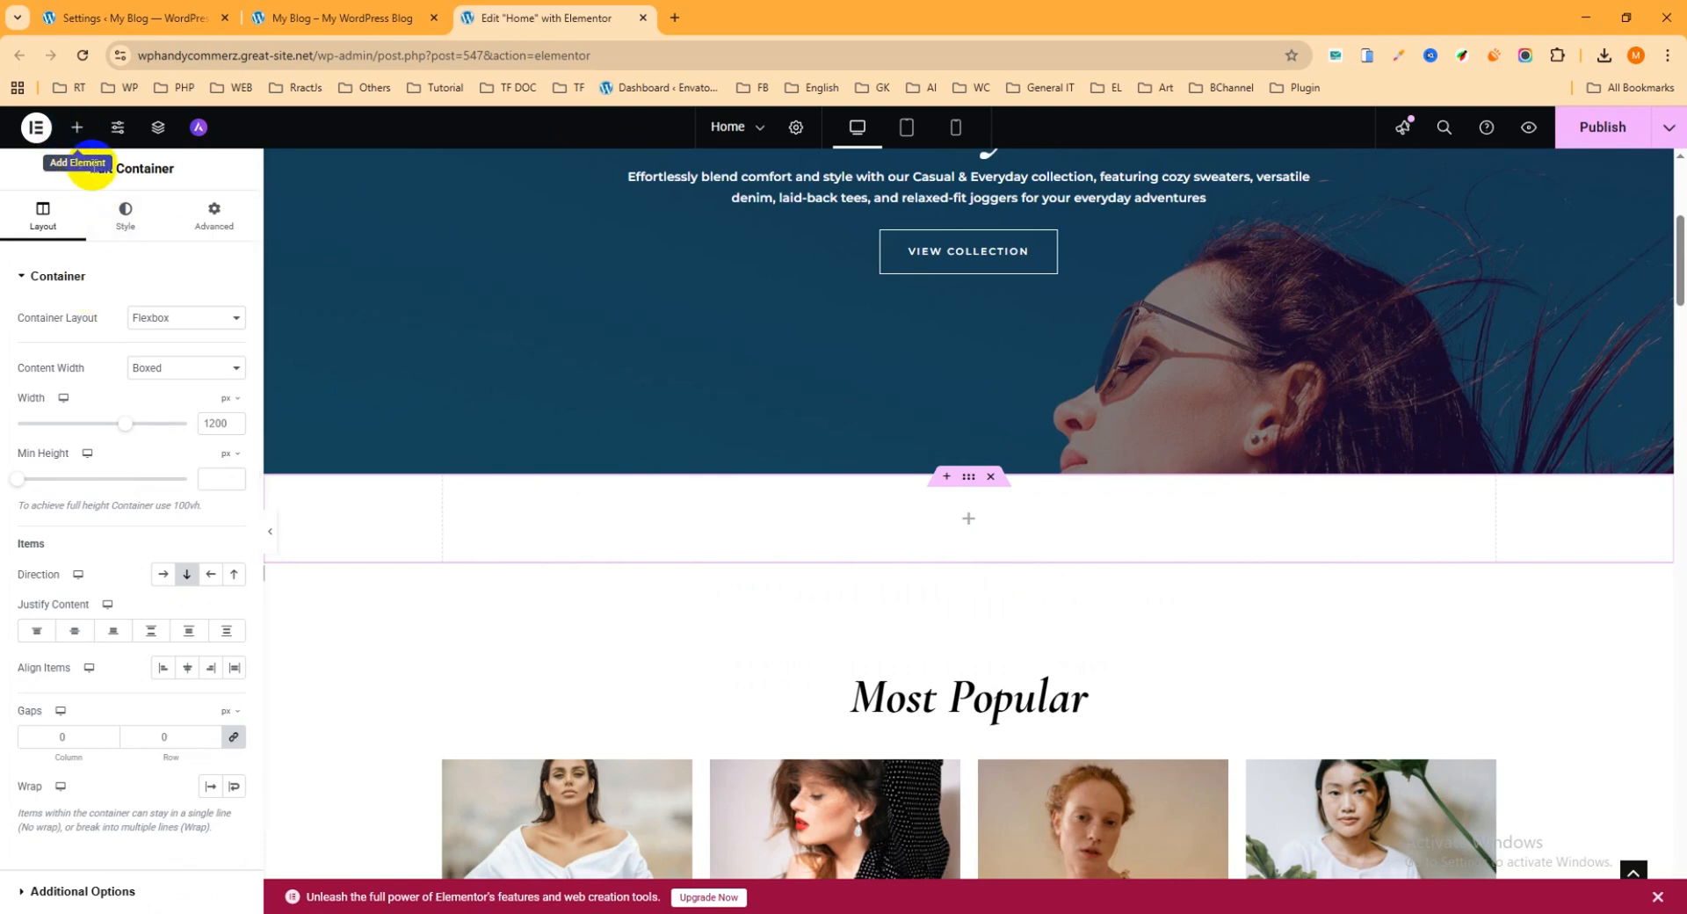
Step: Collapse the Shopbuilder - General, Layout, Basic and Pro widget categories and look through the General widgets
click(78, 130)
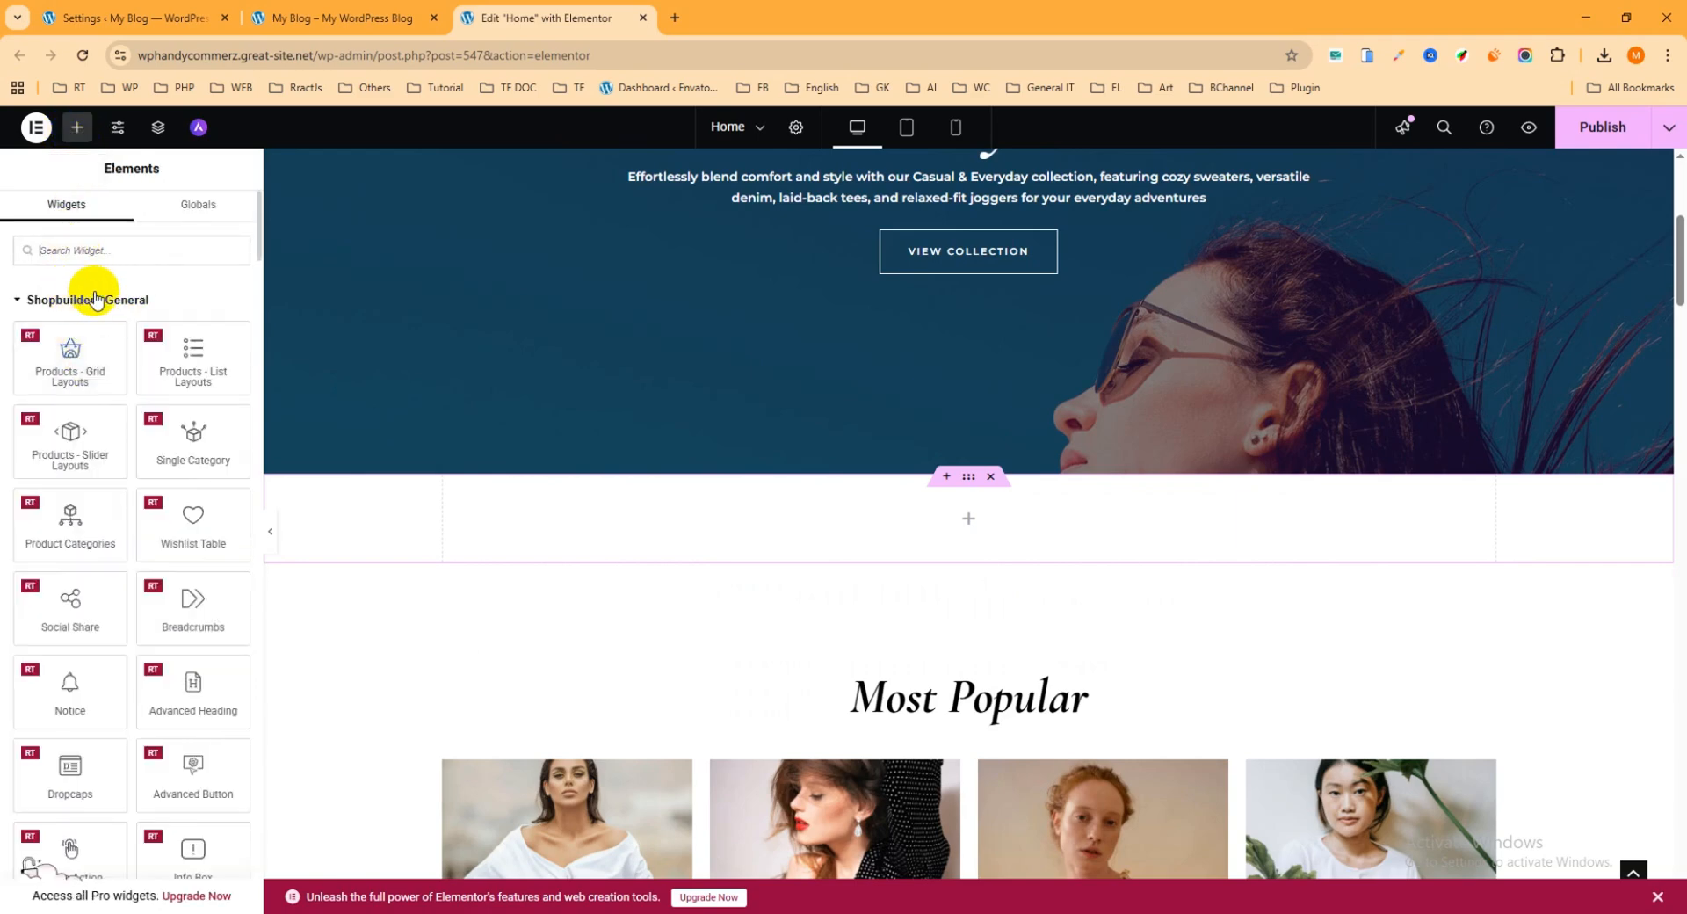
click(39, 303)
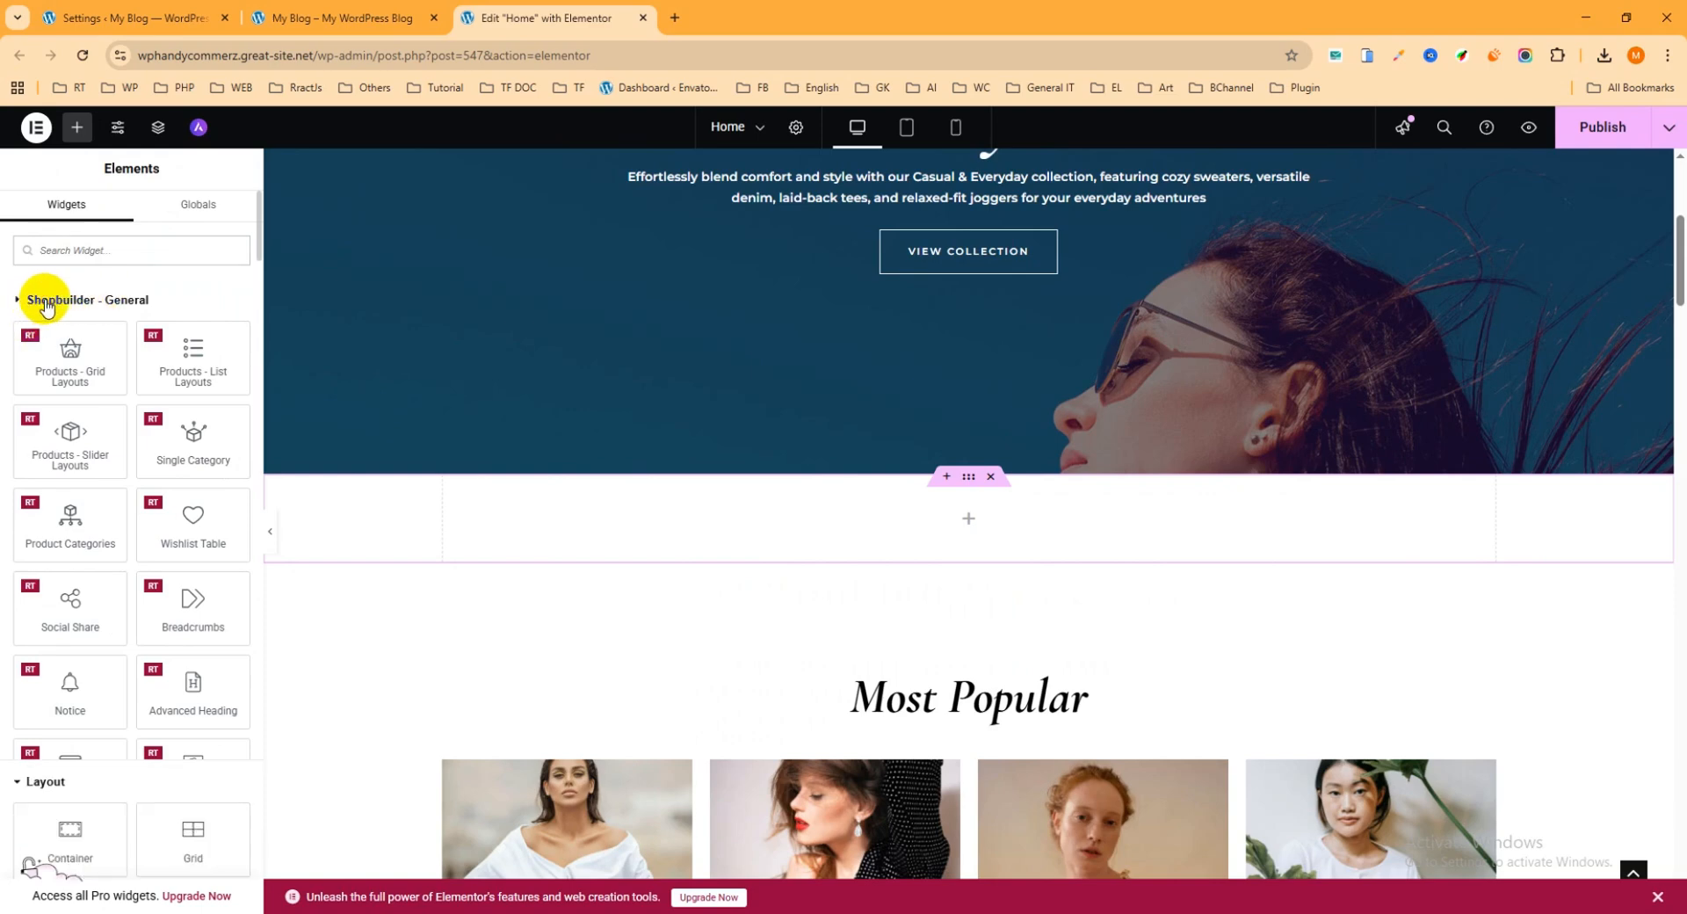
click(36, 345)
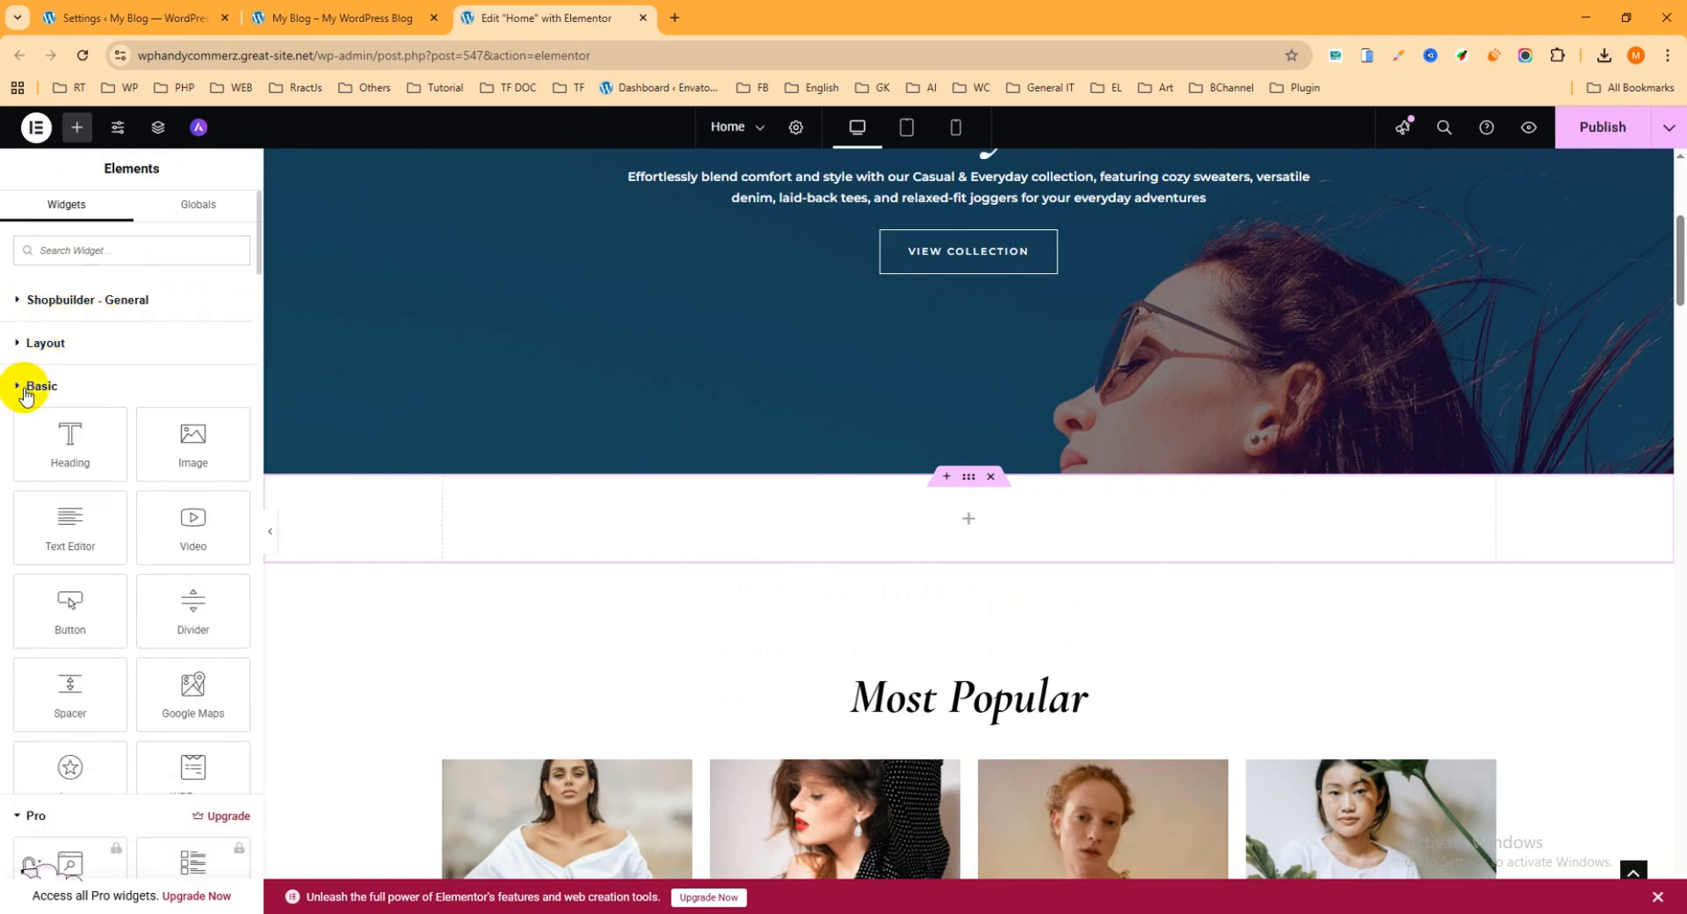
click(32, 386)
click(32, 430)
scroll(121, 592, down, 5)
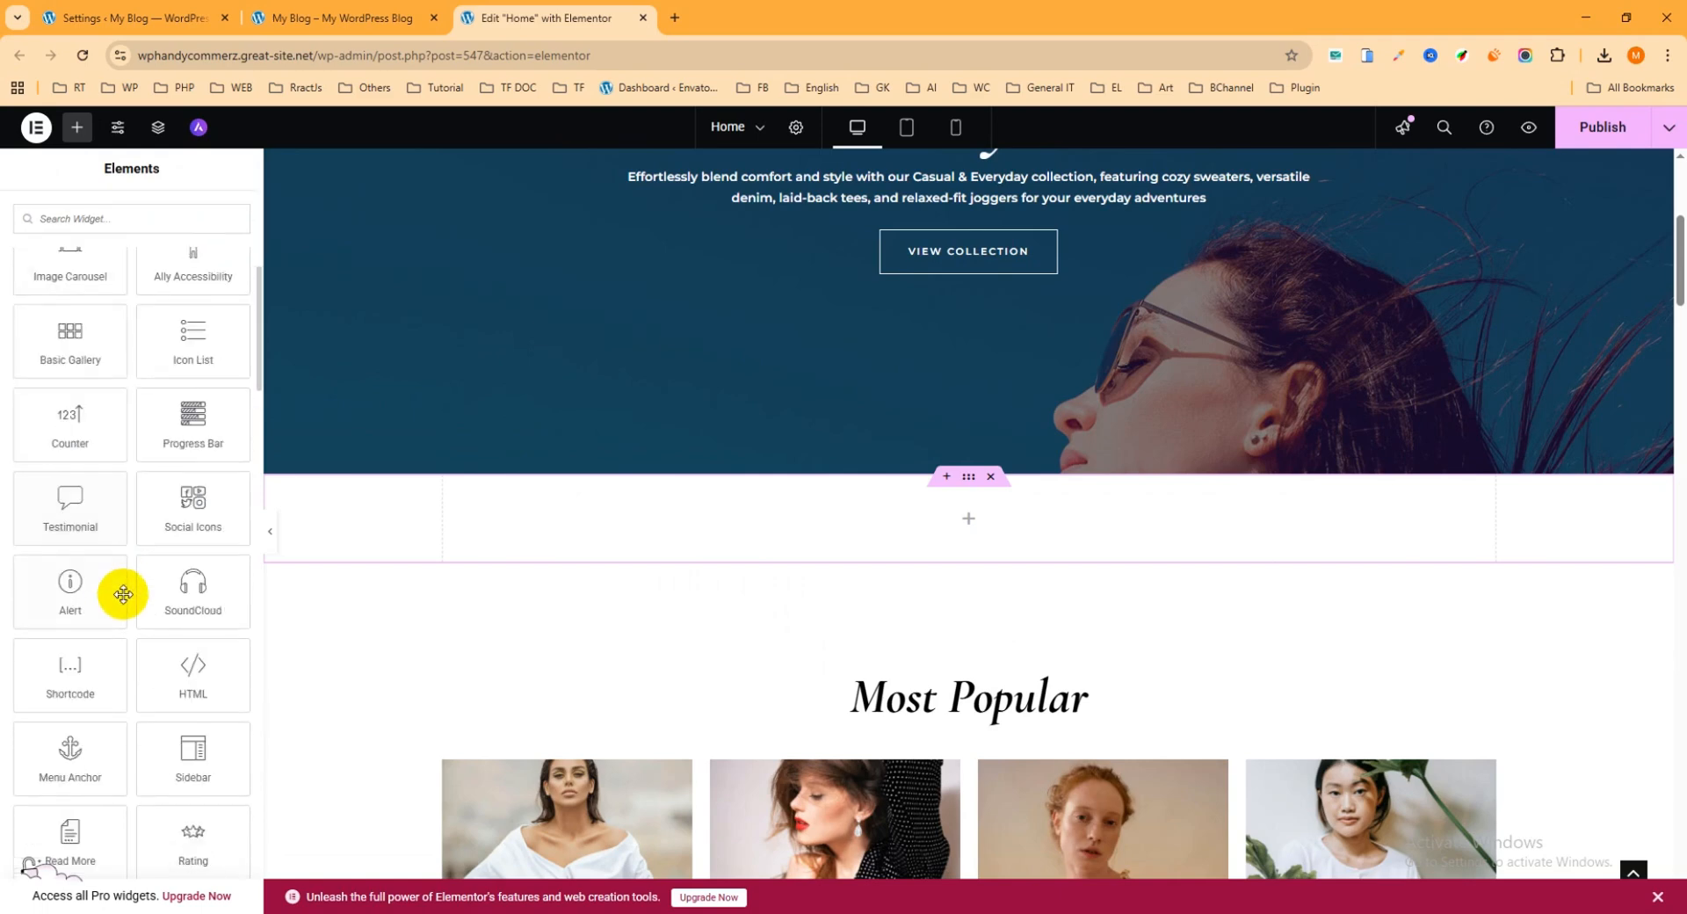
scroll(121, 553, up, 5)
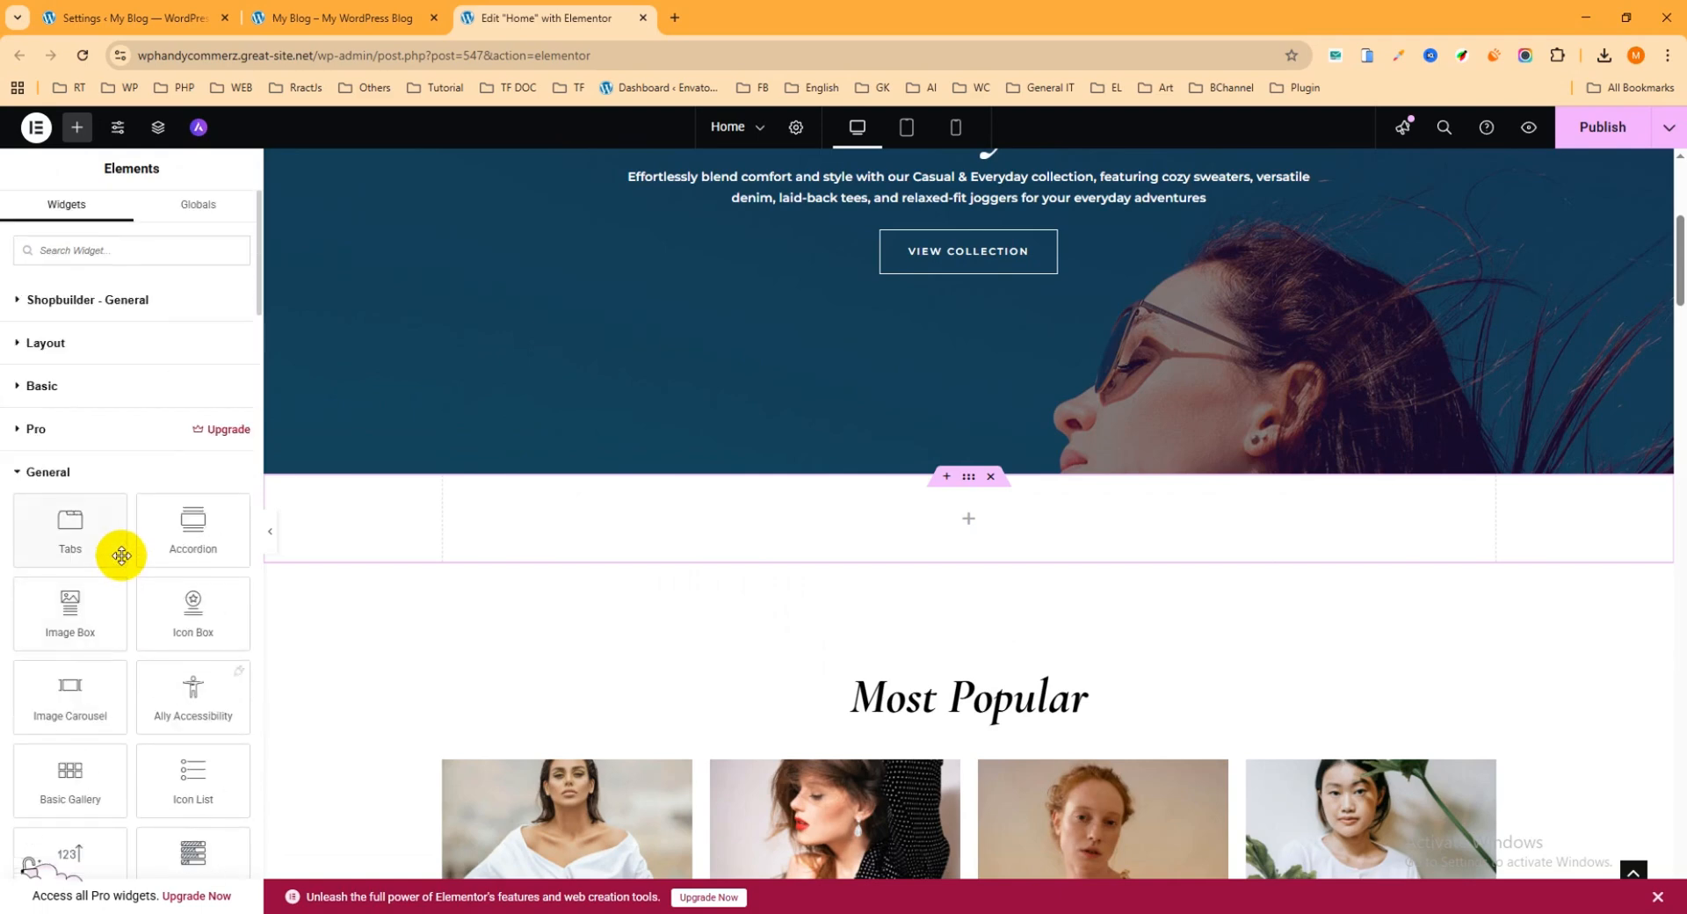
Step: Expand the Shopbuilder - General category and add its Products - Grid Layouts widget to the new empty container
click(48, 304)
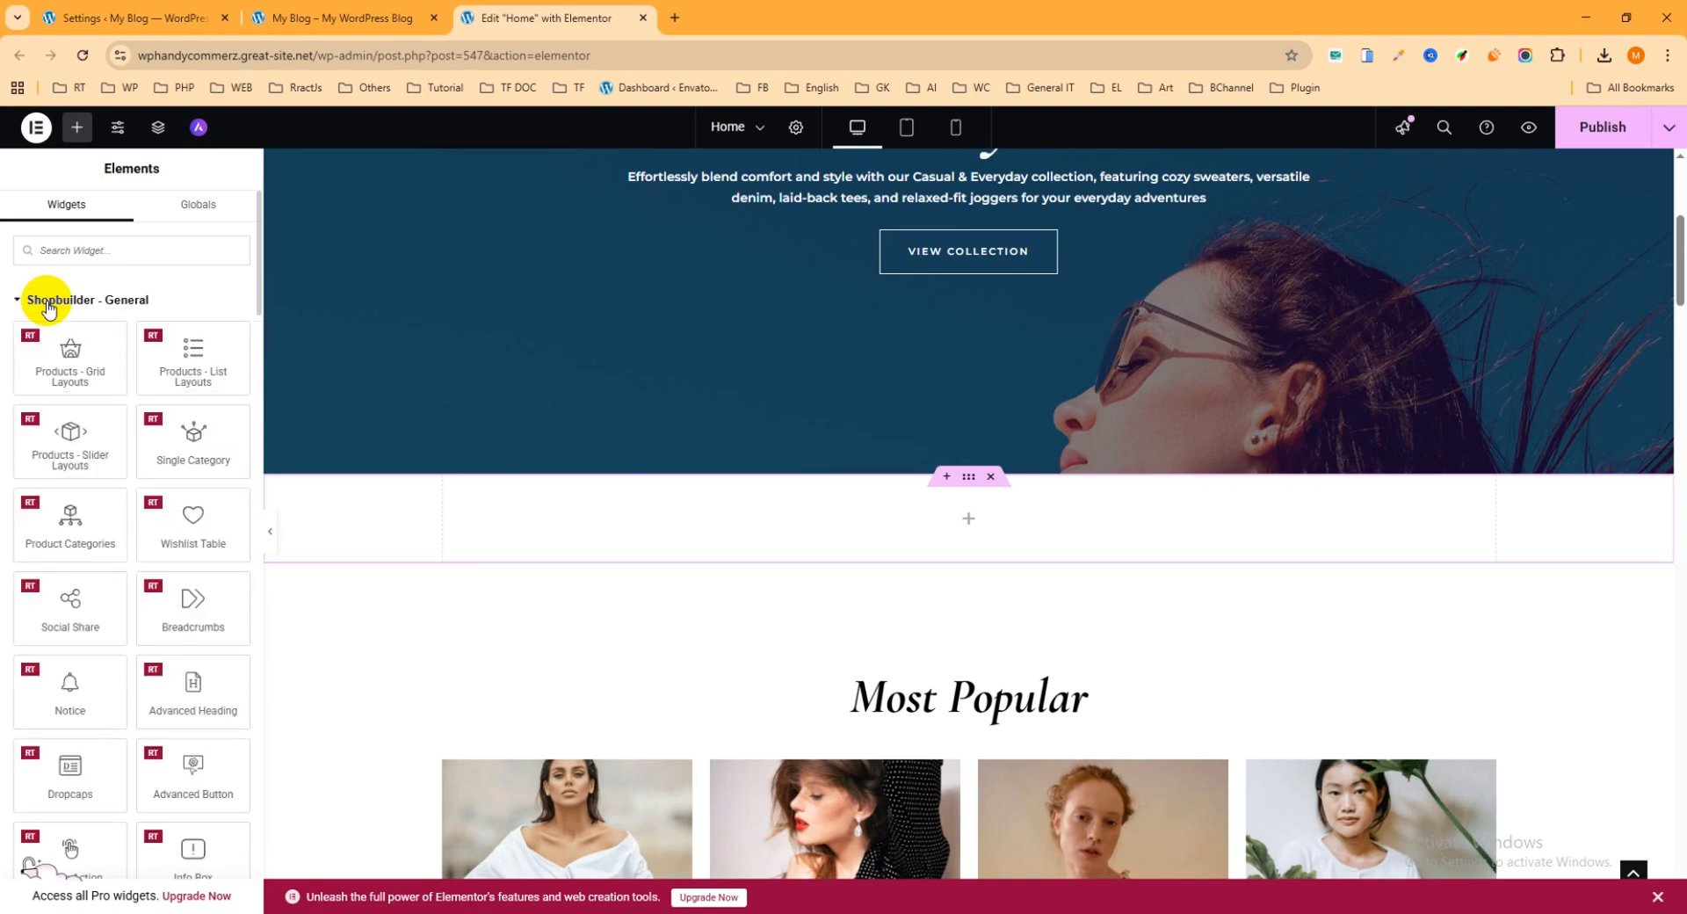
click(48, 304)
click(47, 304)
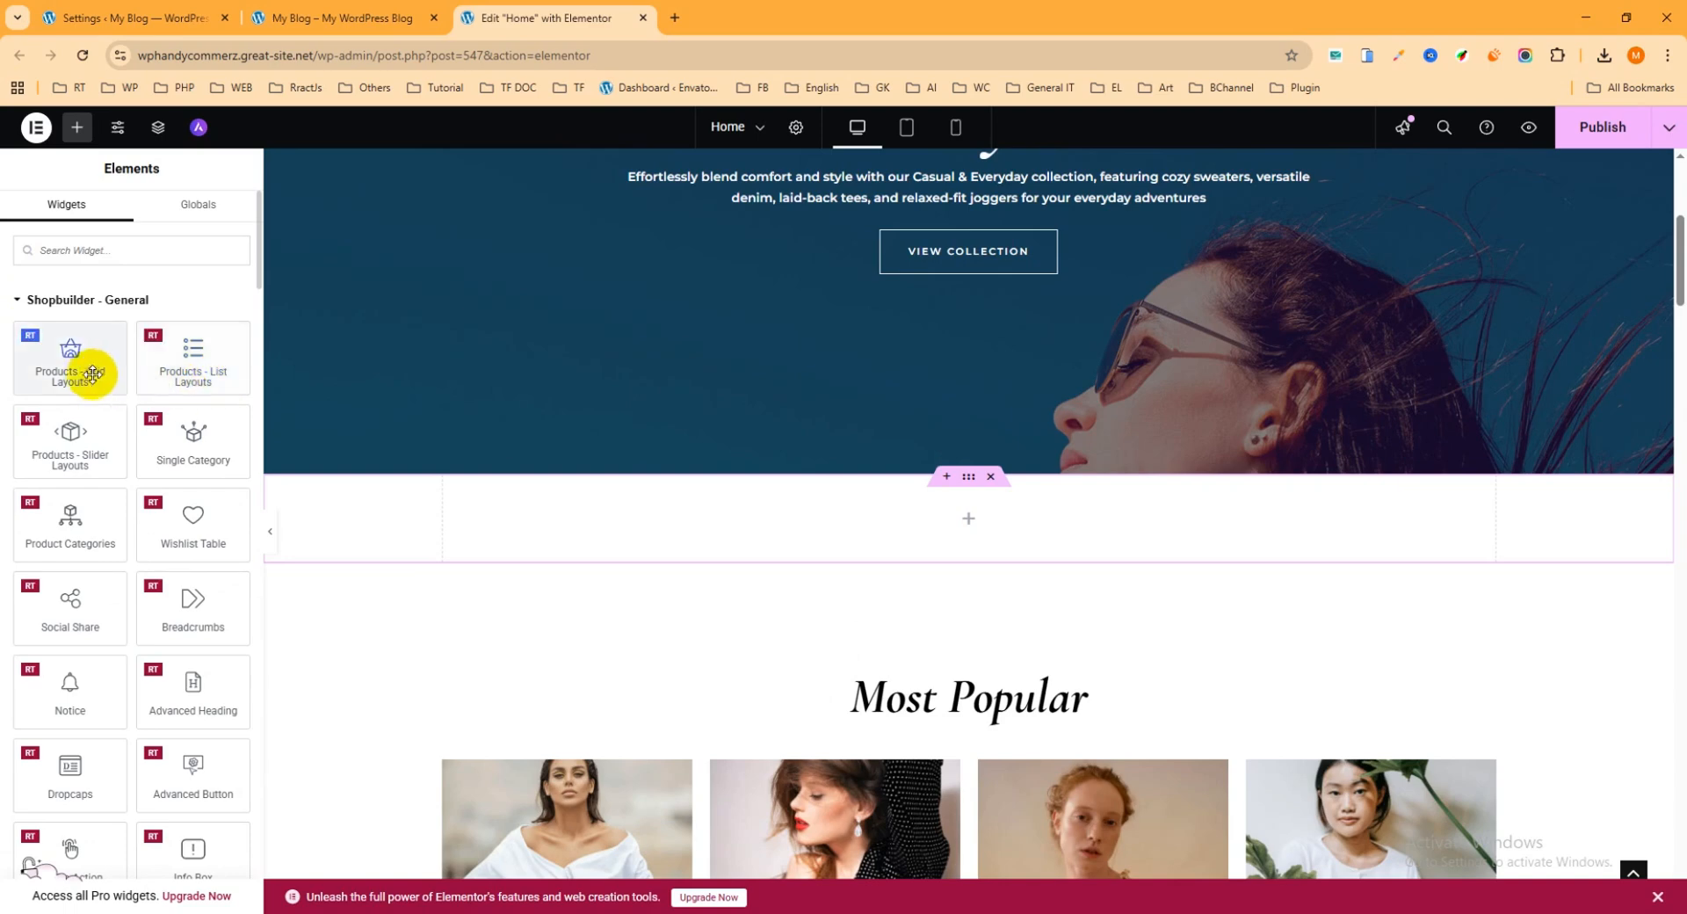
drag(64, 361, 918, 520)
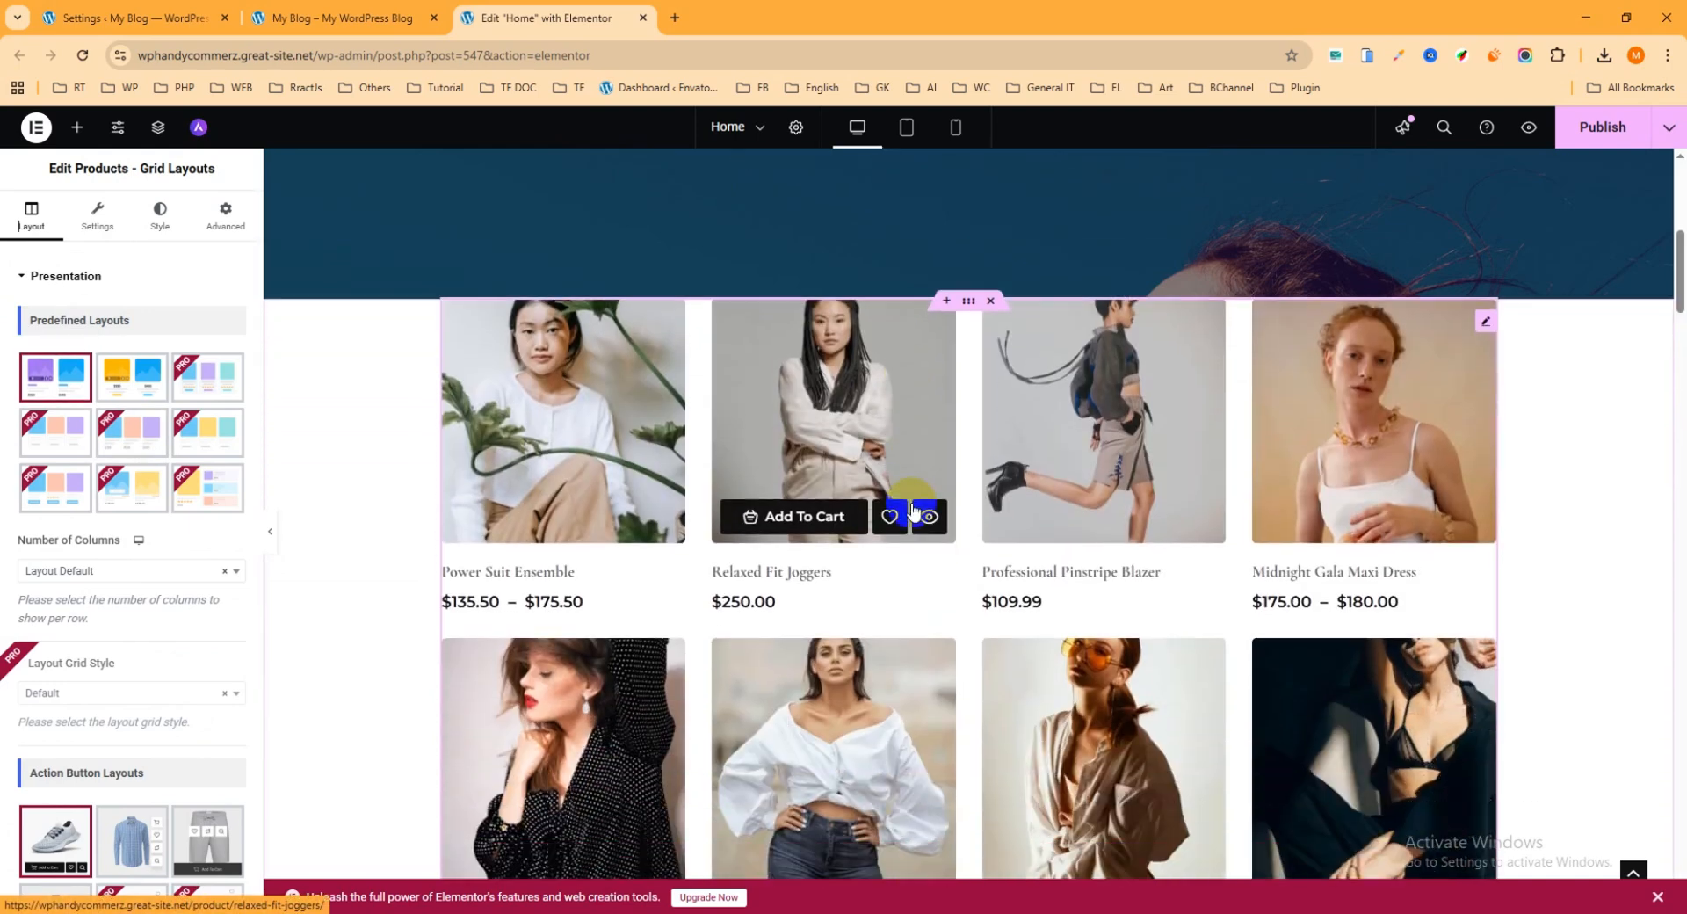
Step: Set the padding of the container around the product grid to 50 px on all sides
click(968, 307)
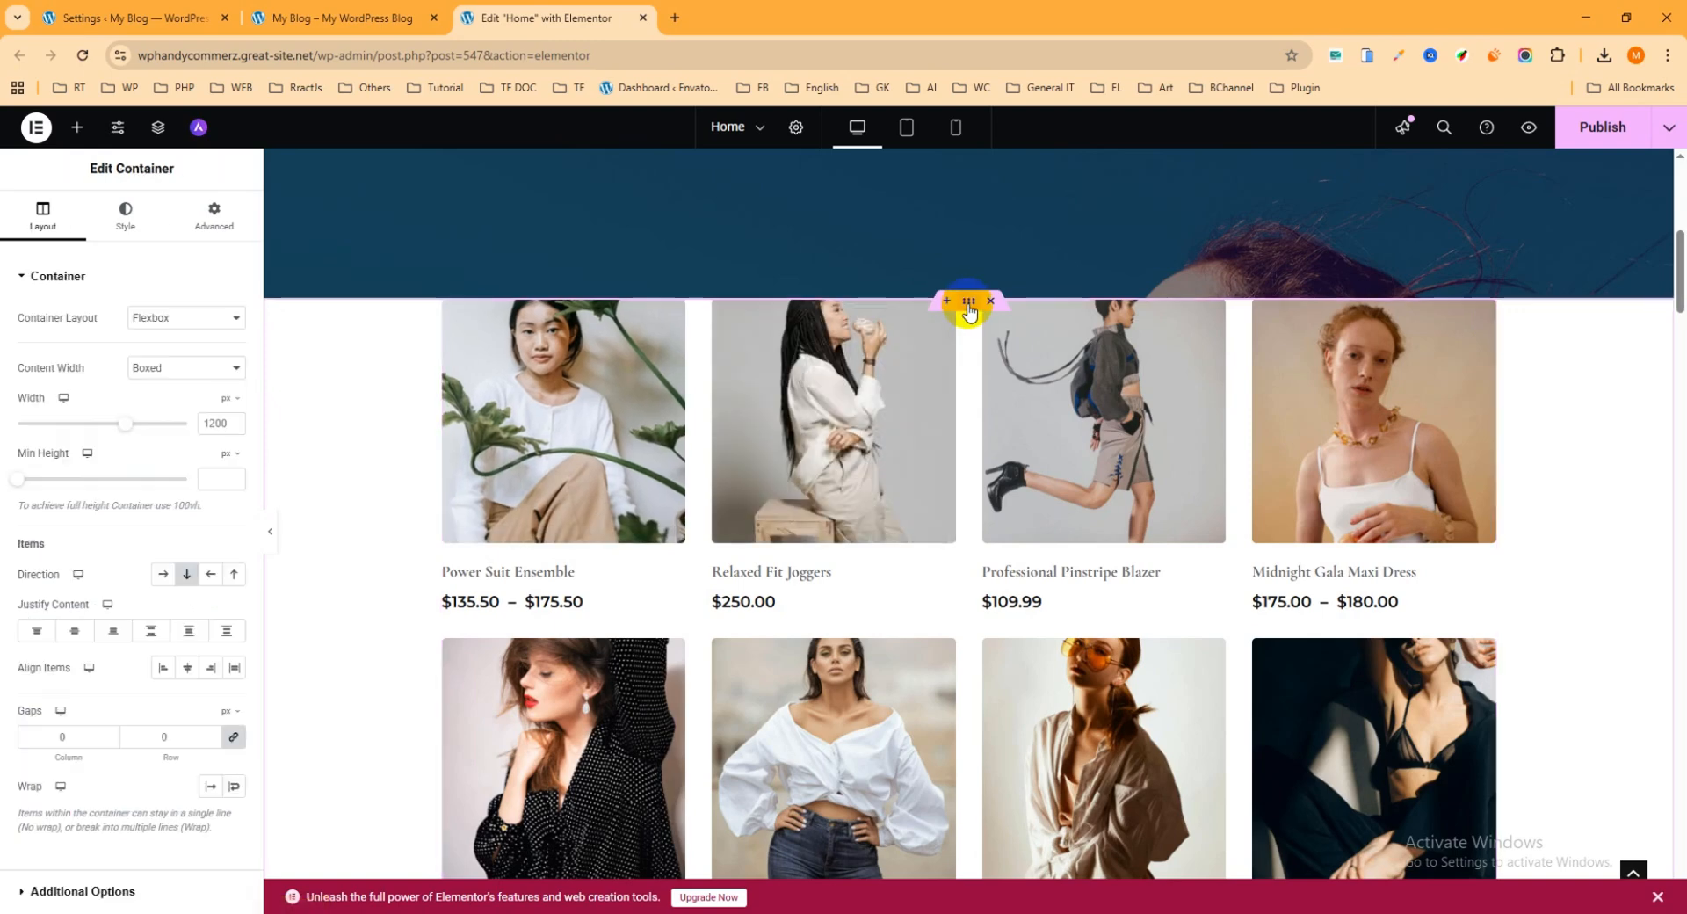
click(213, 217)
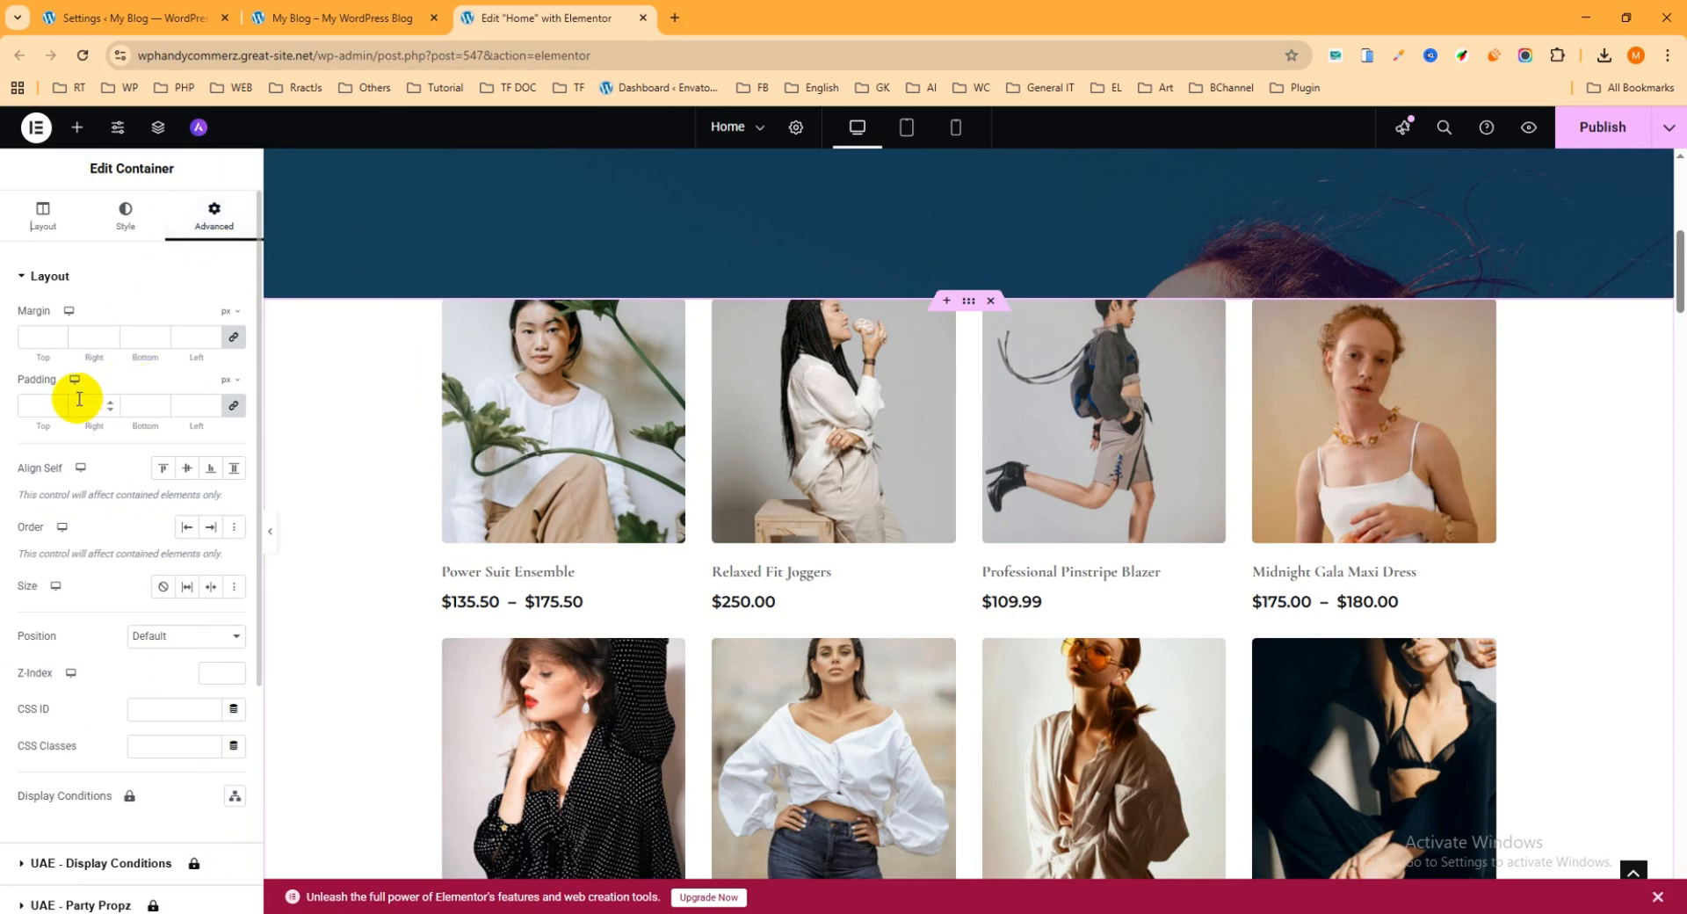
click(34, 401)
text(5)
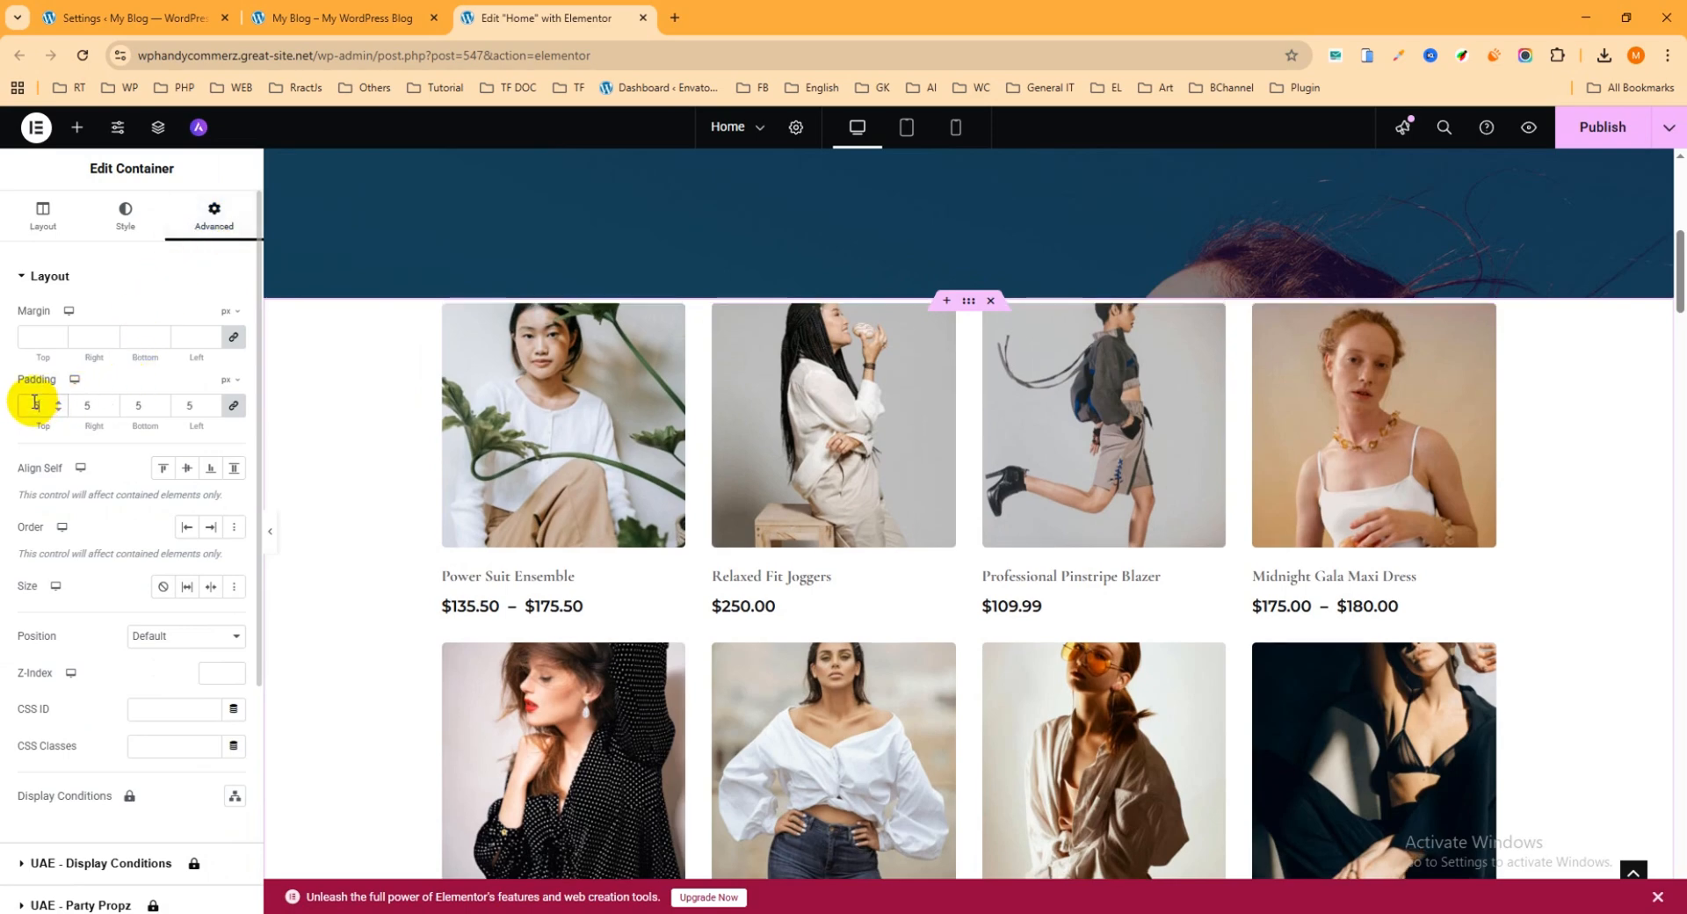
text(0)
click(235, 407)
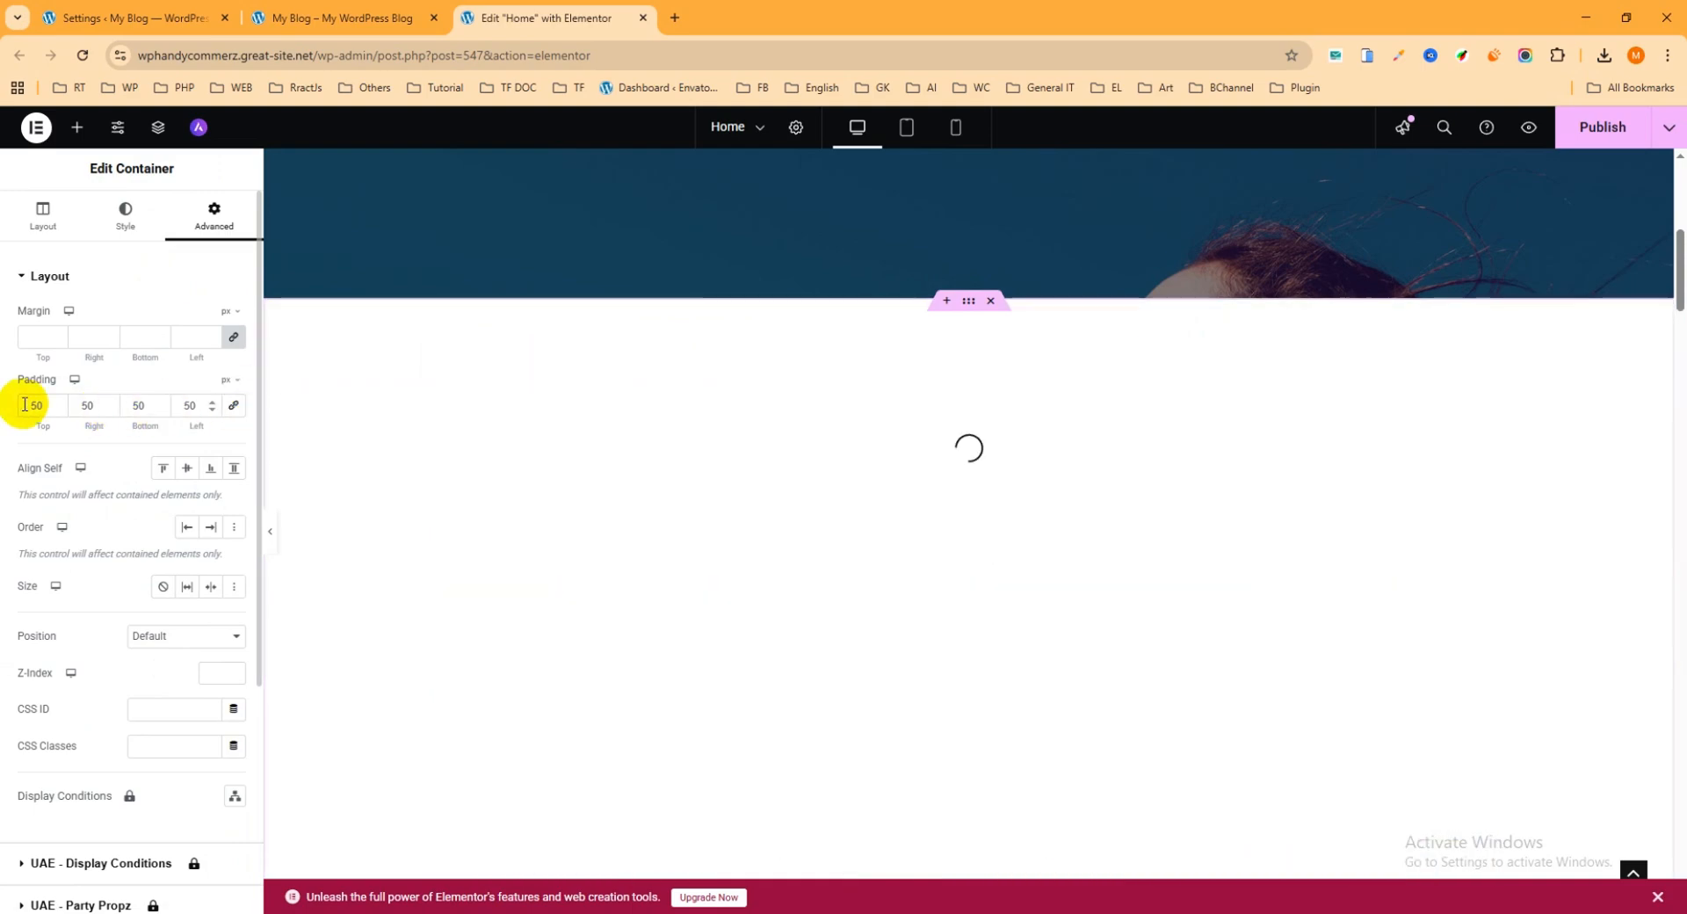
click(232, 408)
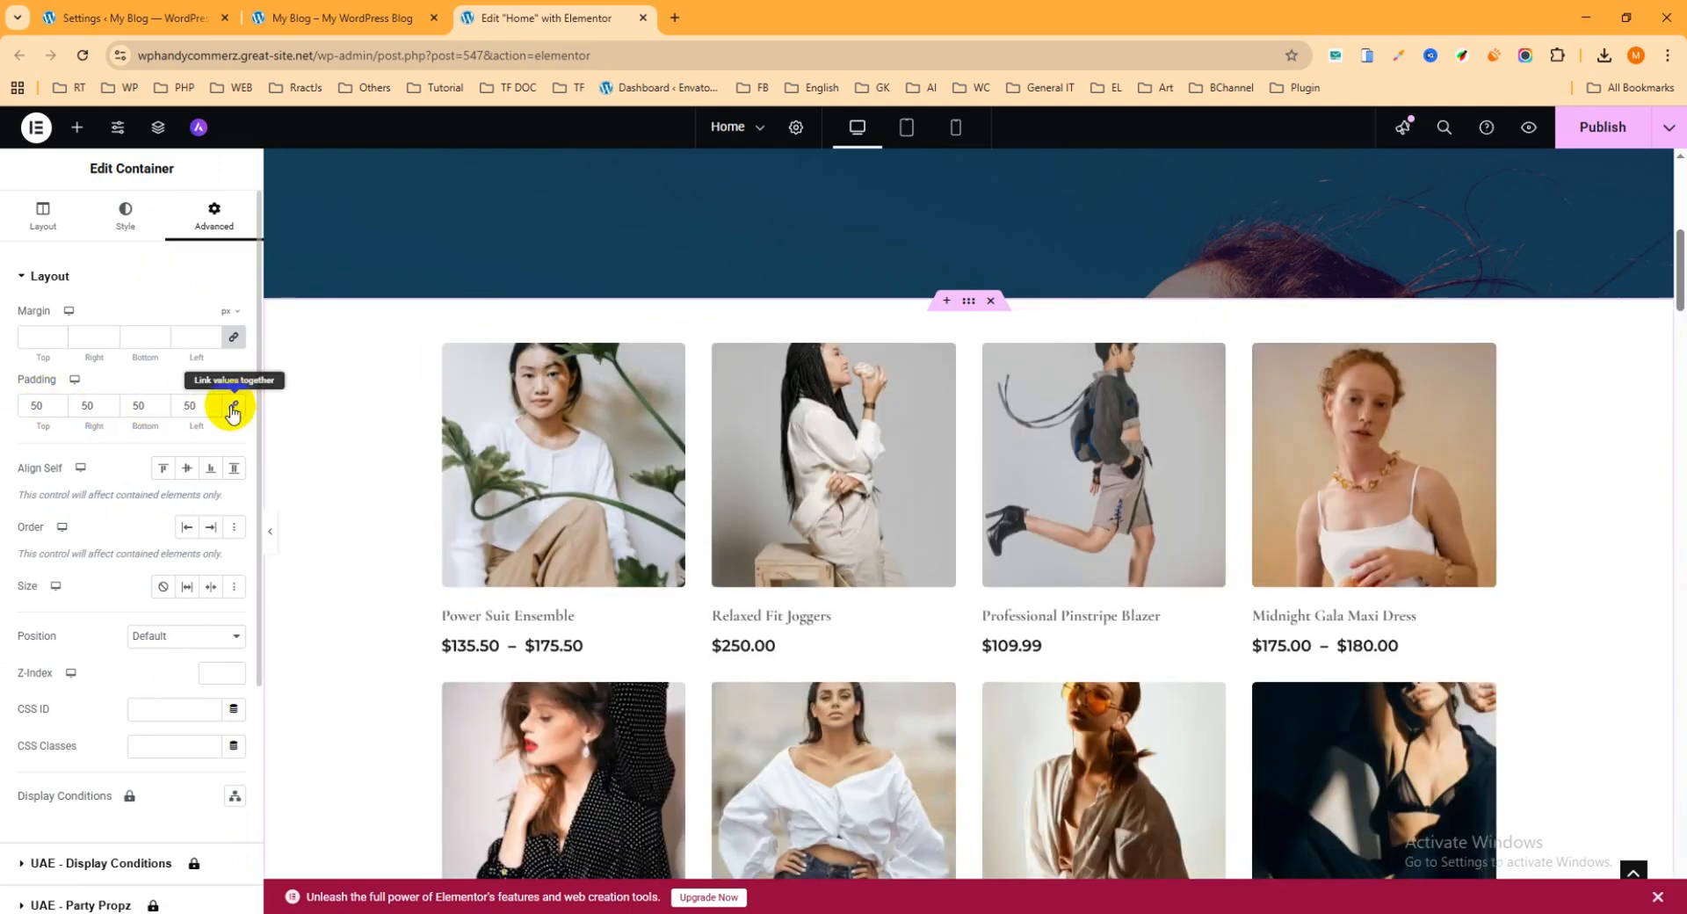
Step: Reset the container's padding to 0, unlink the sides, and set the top and bottom padding to 50 px
drag(198, 406, 173, 407)
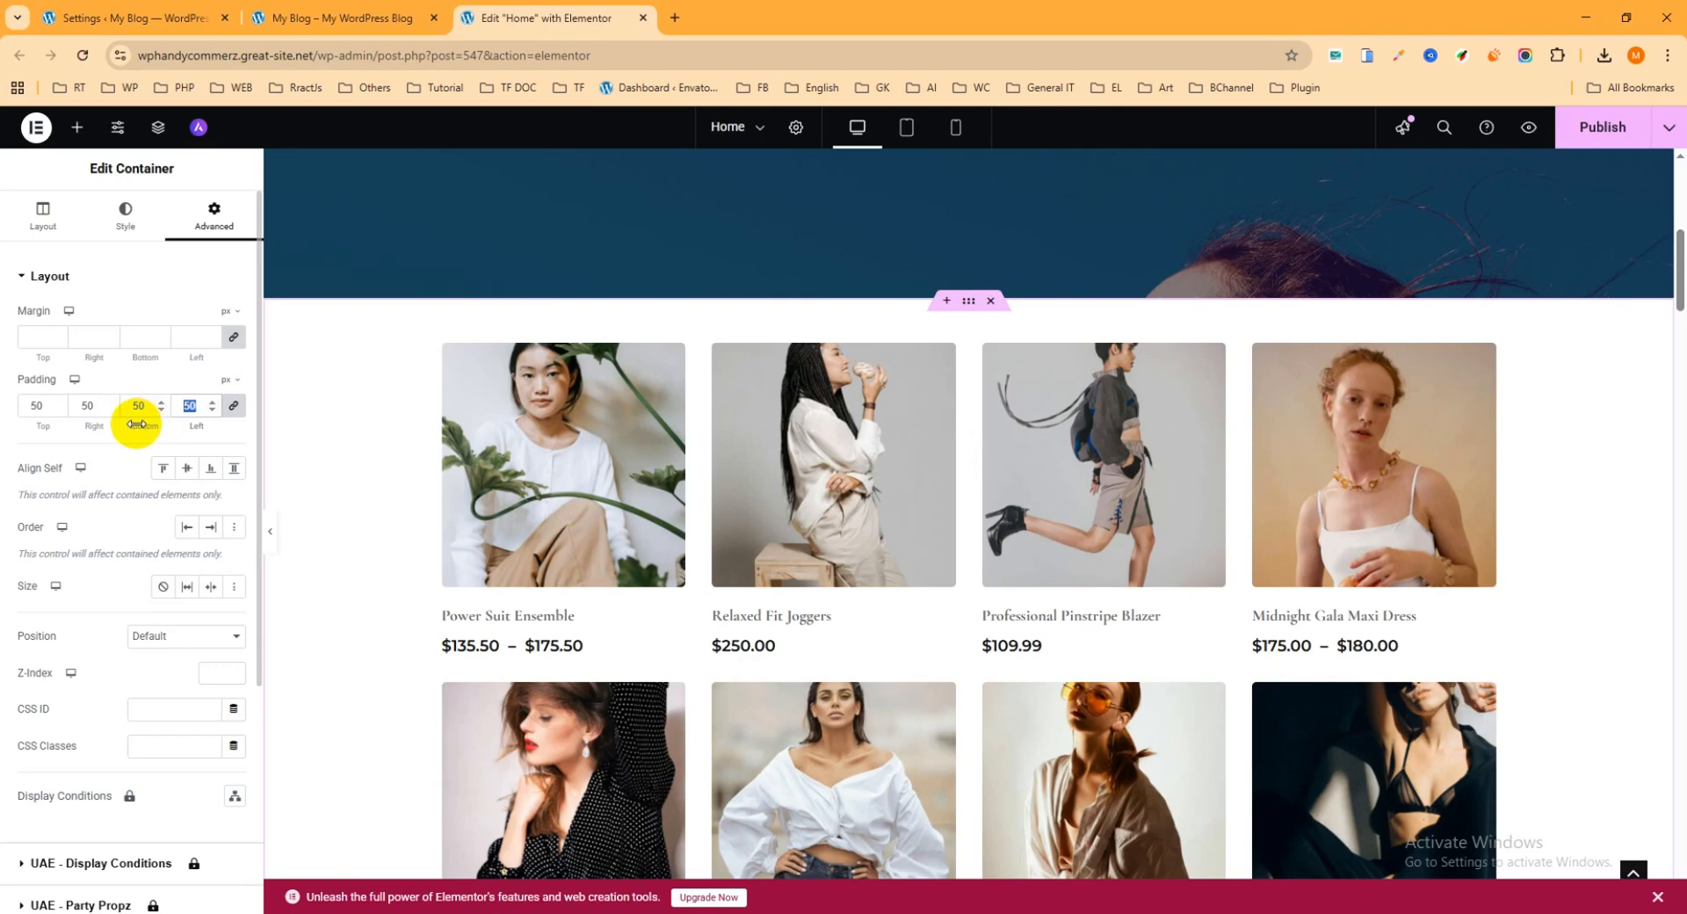
text(0)
click(232, 405)
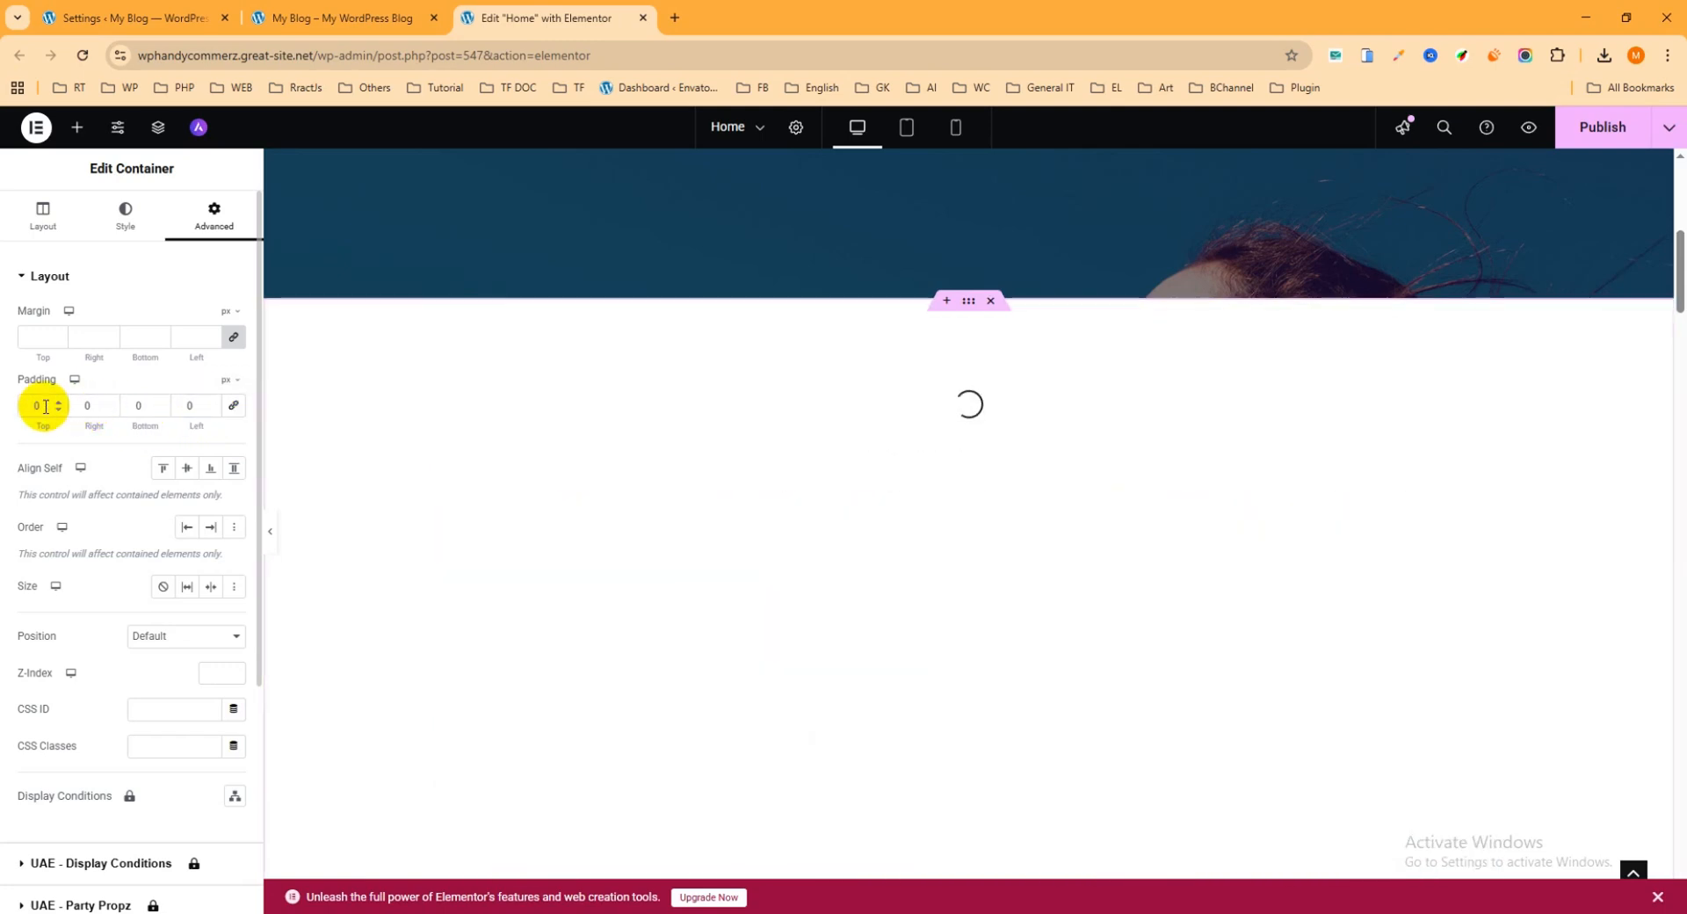
drag(45, 406, 15, 411)
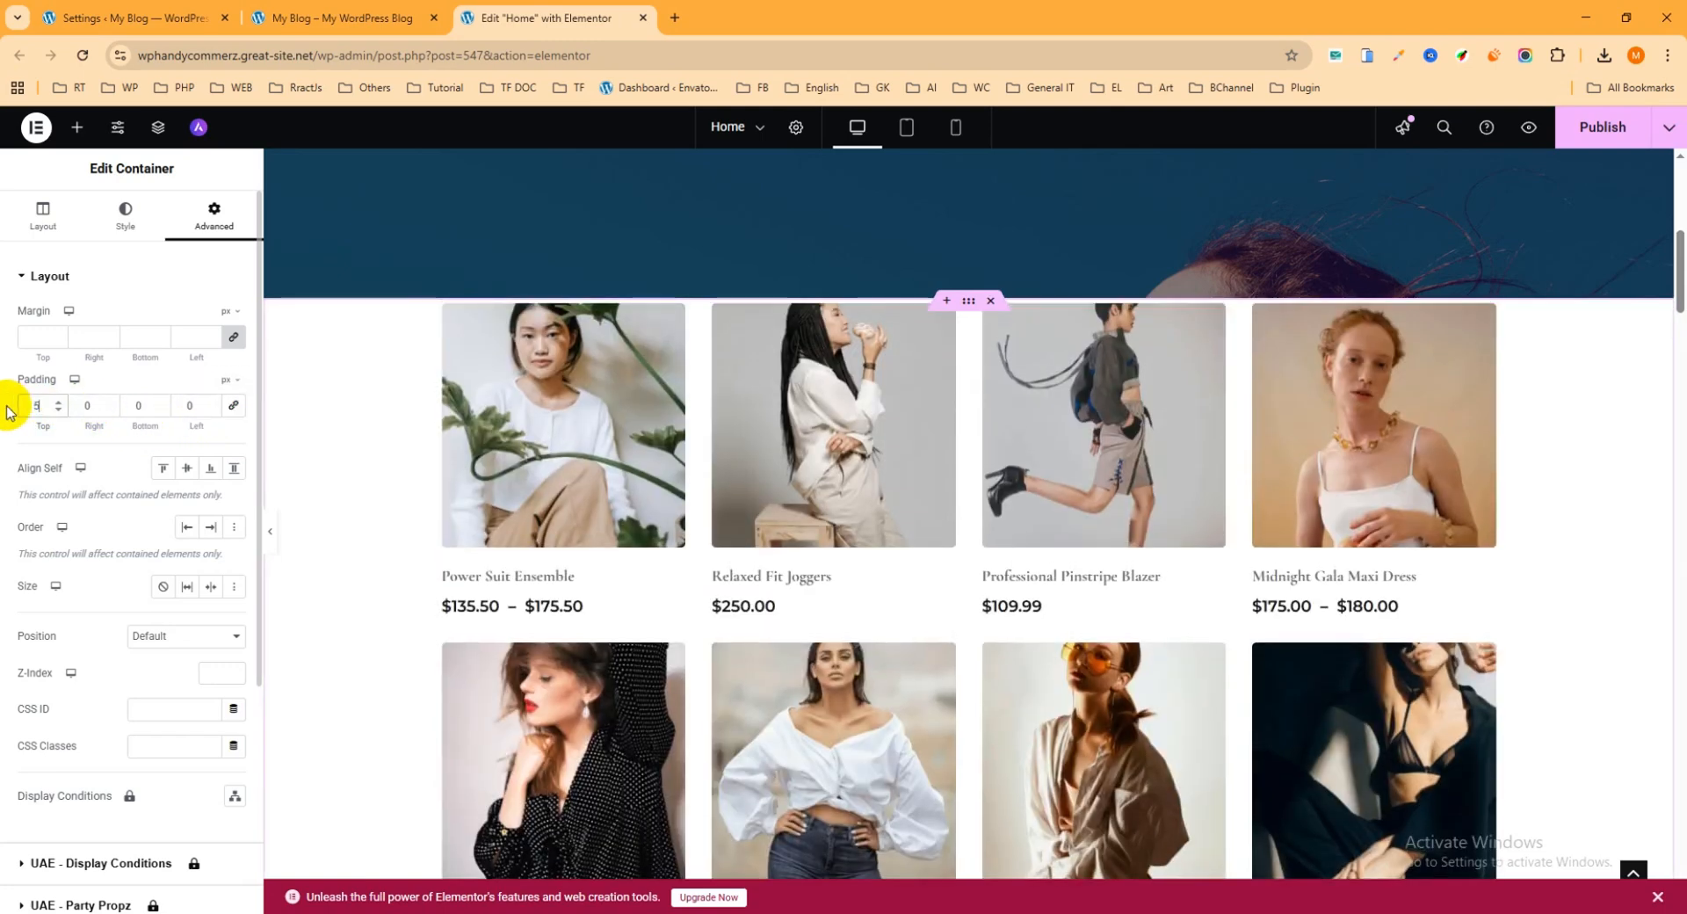
text(50)
drag(144, 404, 102, 402)
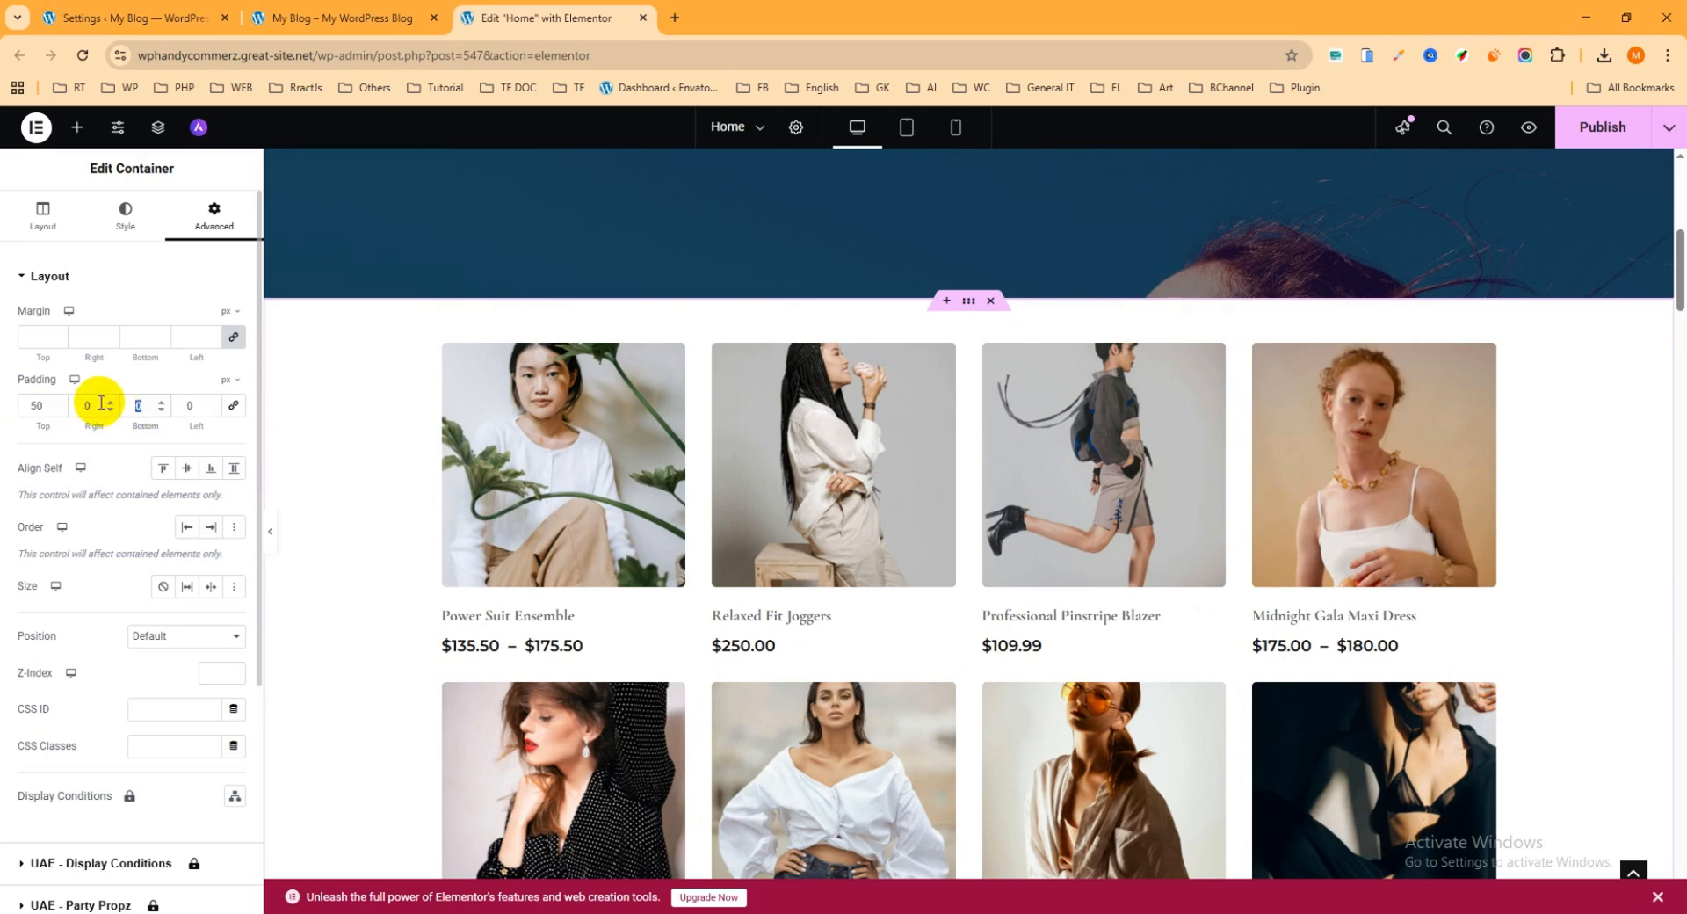
text(50)
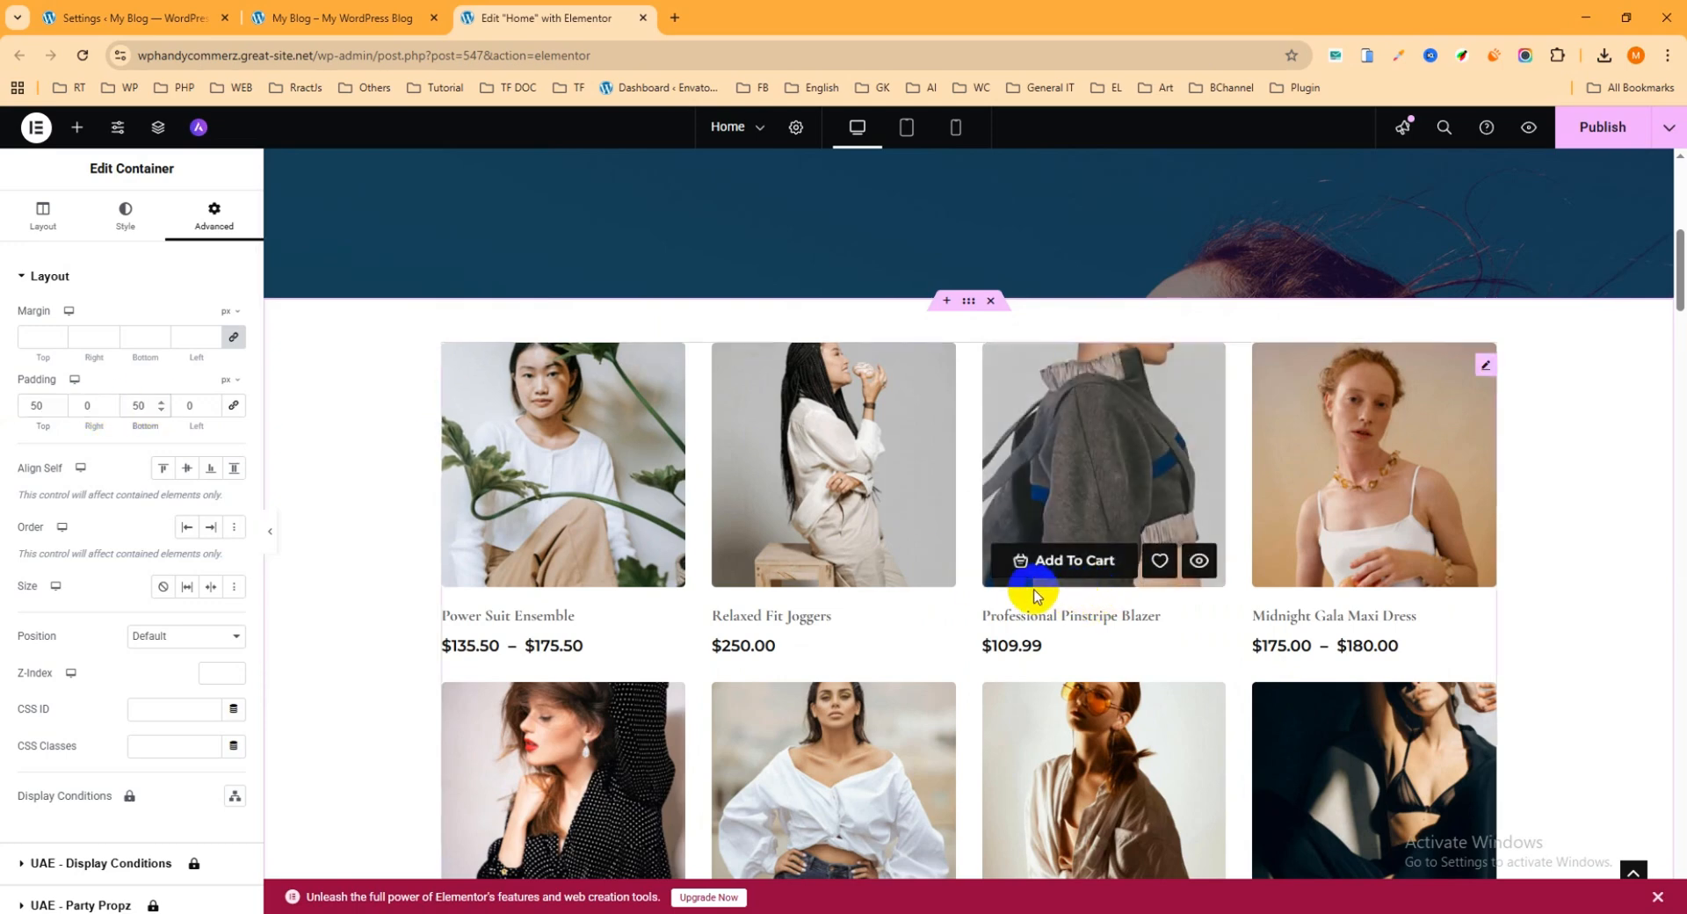
Step: Open the Products - Grid Layouts widget's settings, try the Grid Layout 2 preset and switch back to Grid Layout 1
scroll(996, 576, down, 1)
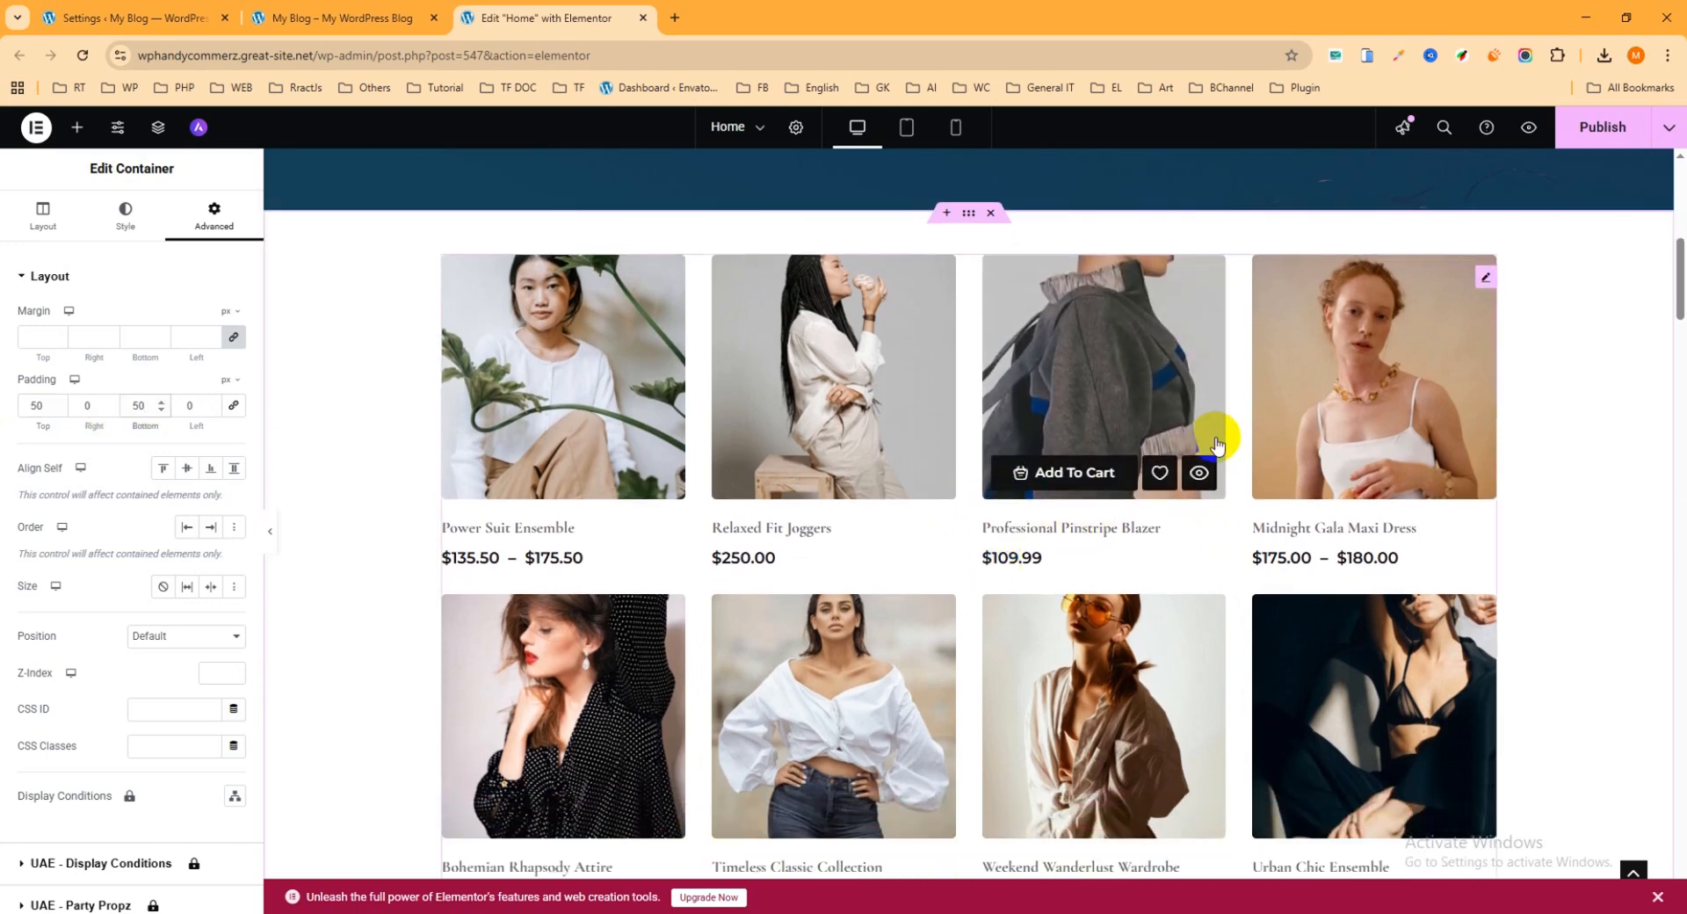
click(1484, 280)
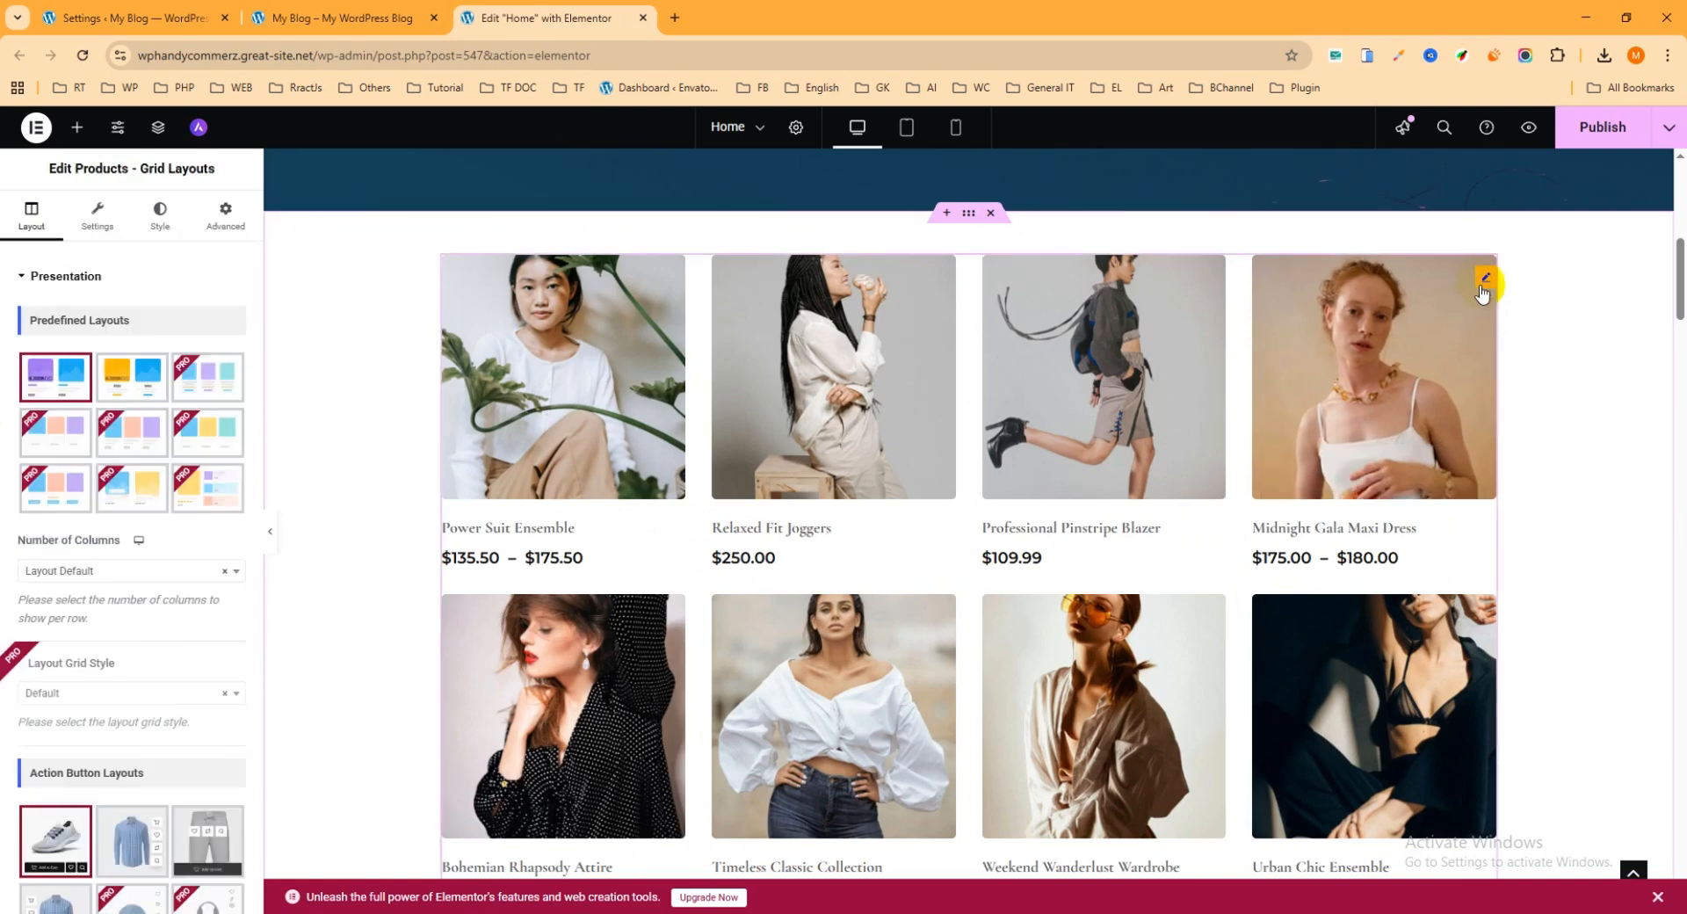
click(135, 378)
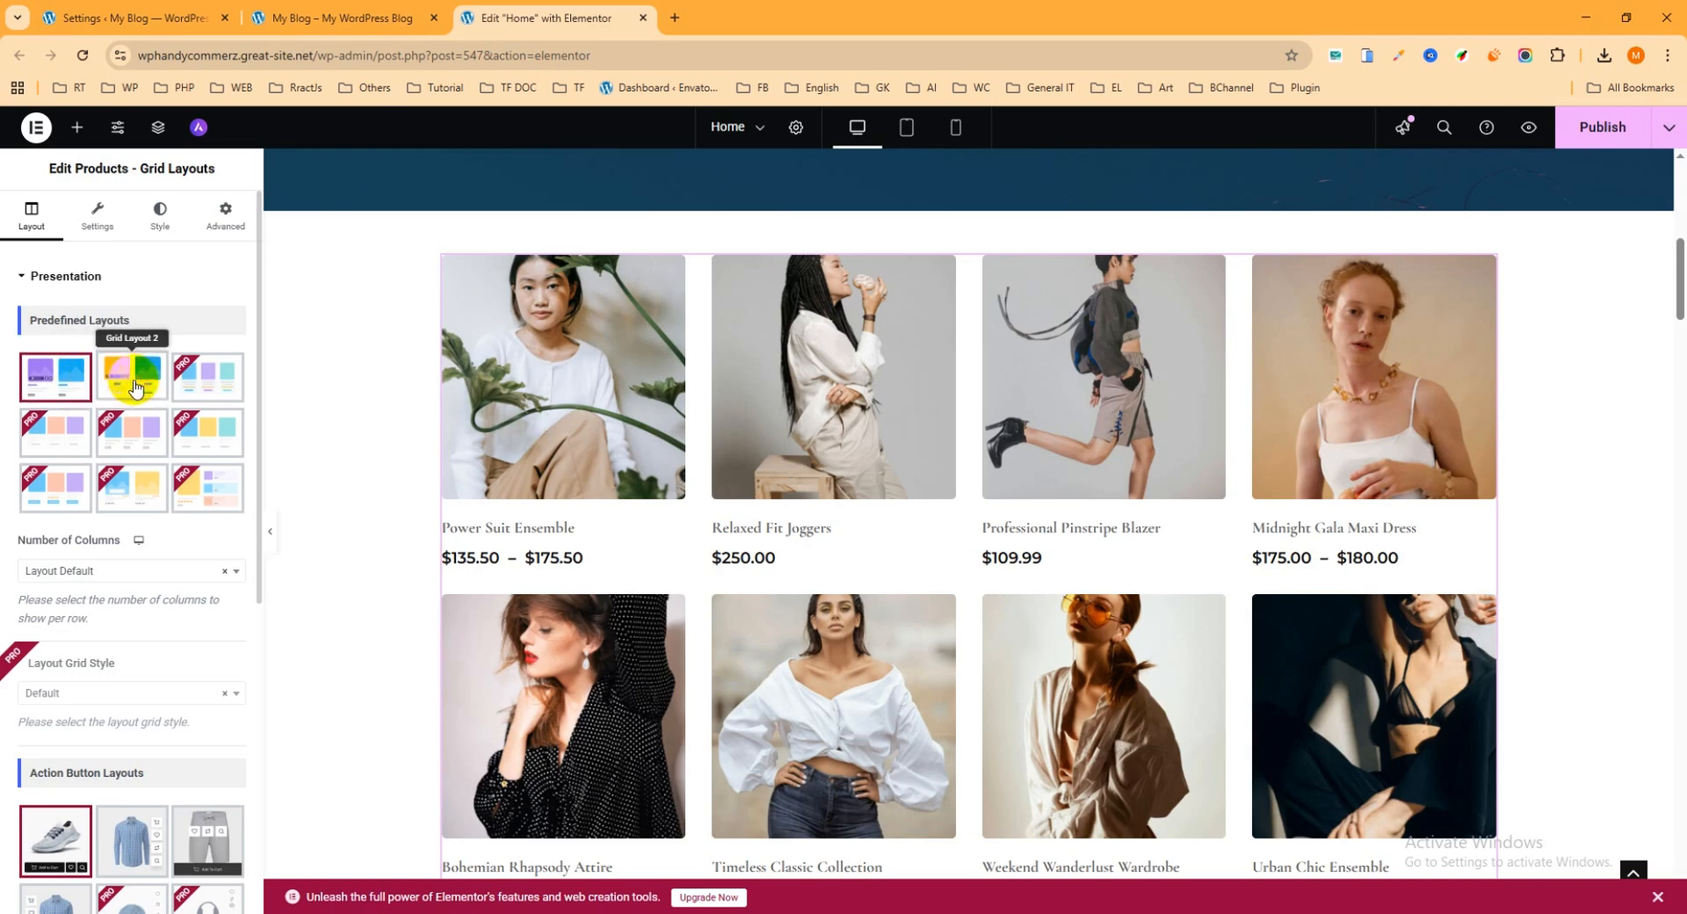
click(84, 378)
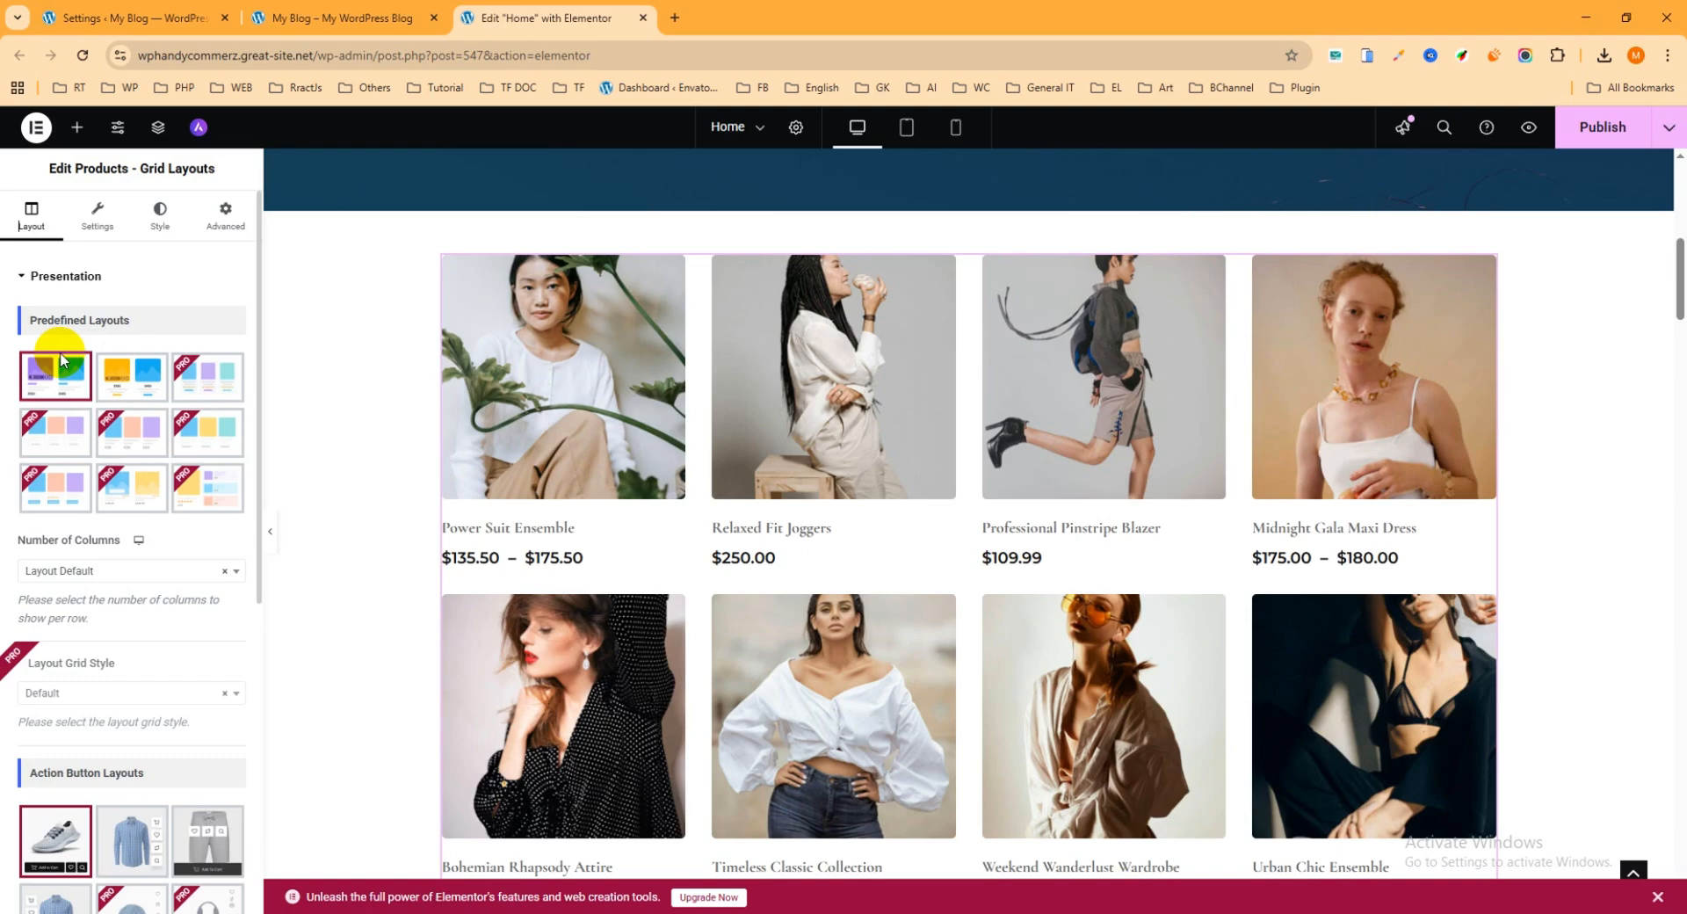
Step: Try the Preset 4 and third-preset action button layouts on the product grid and switch back to Preset 1
click(63, 369)
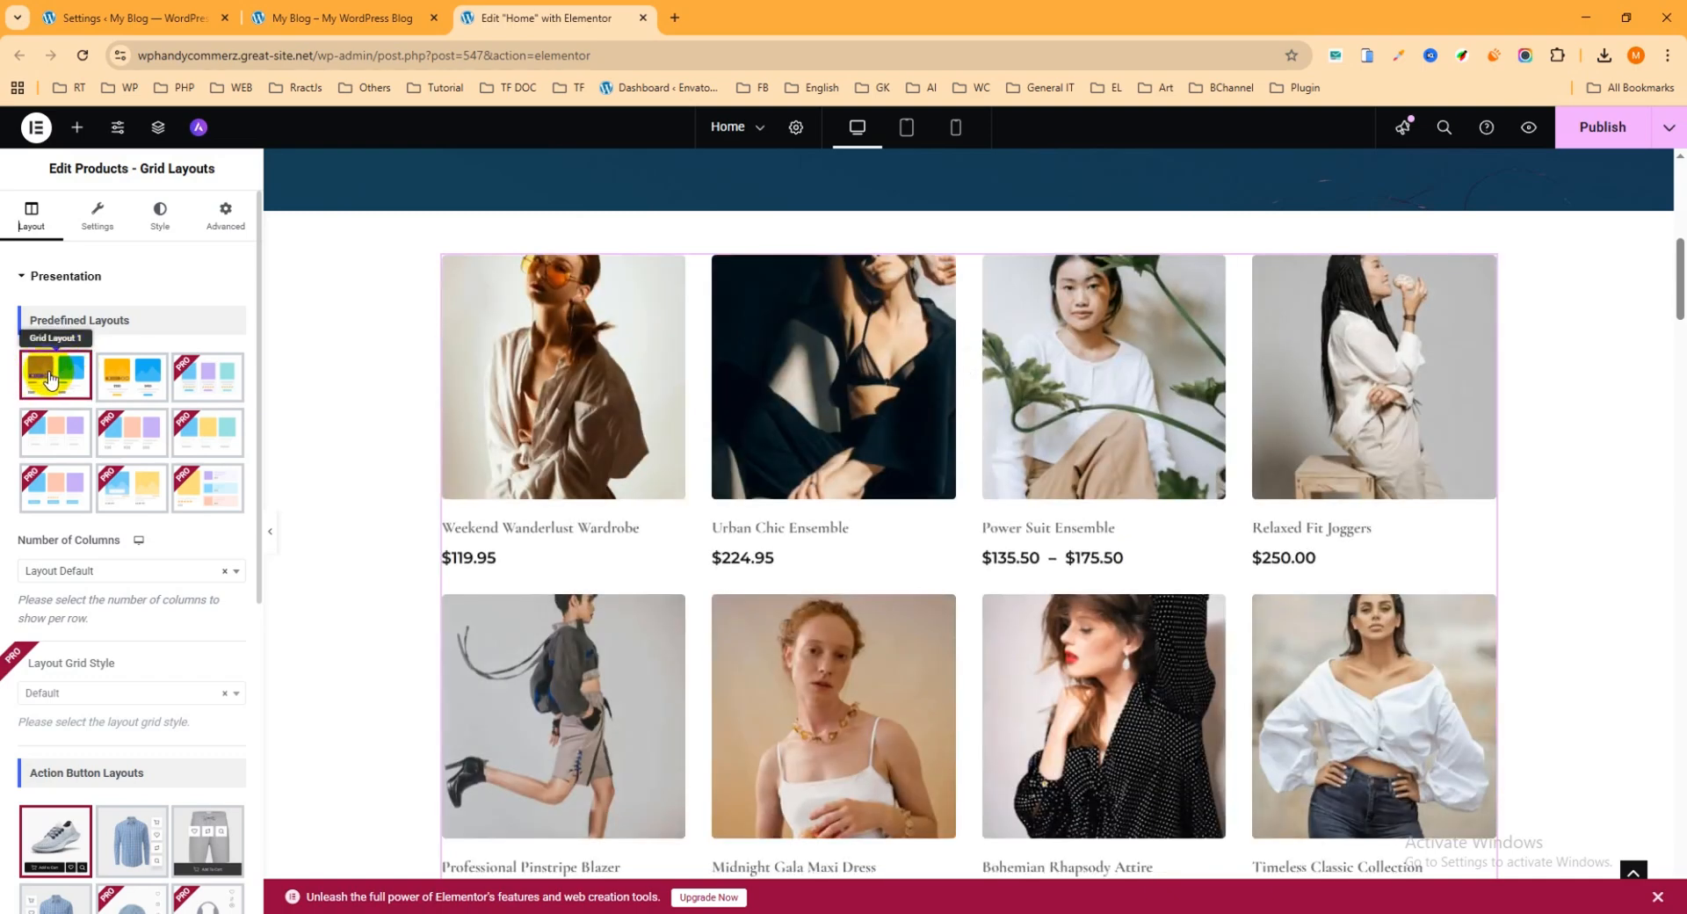
scroll(53, 387, down, 5)
scroll(74, 409, down, 1)
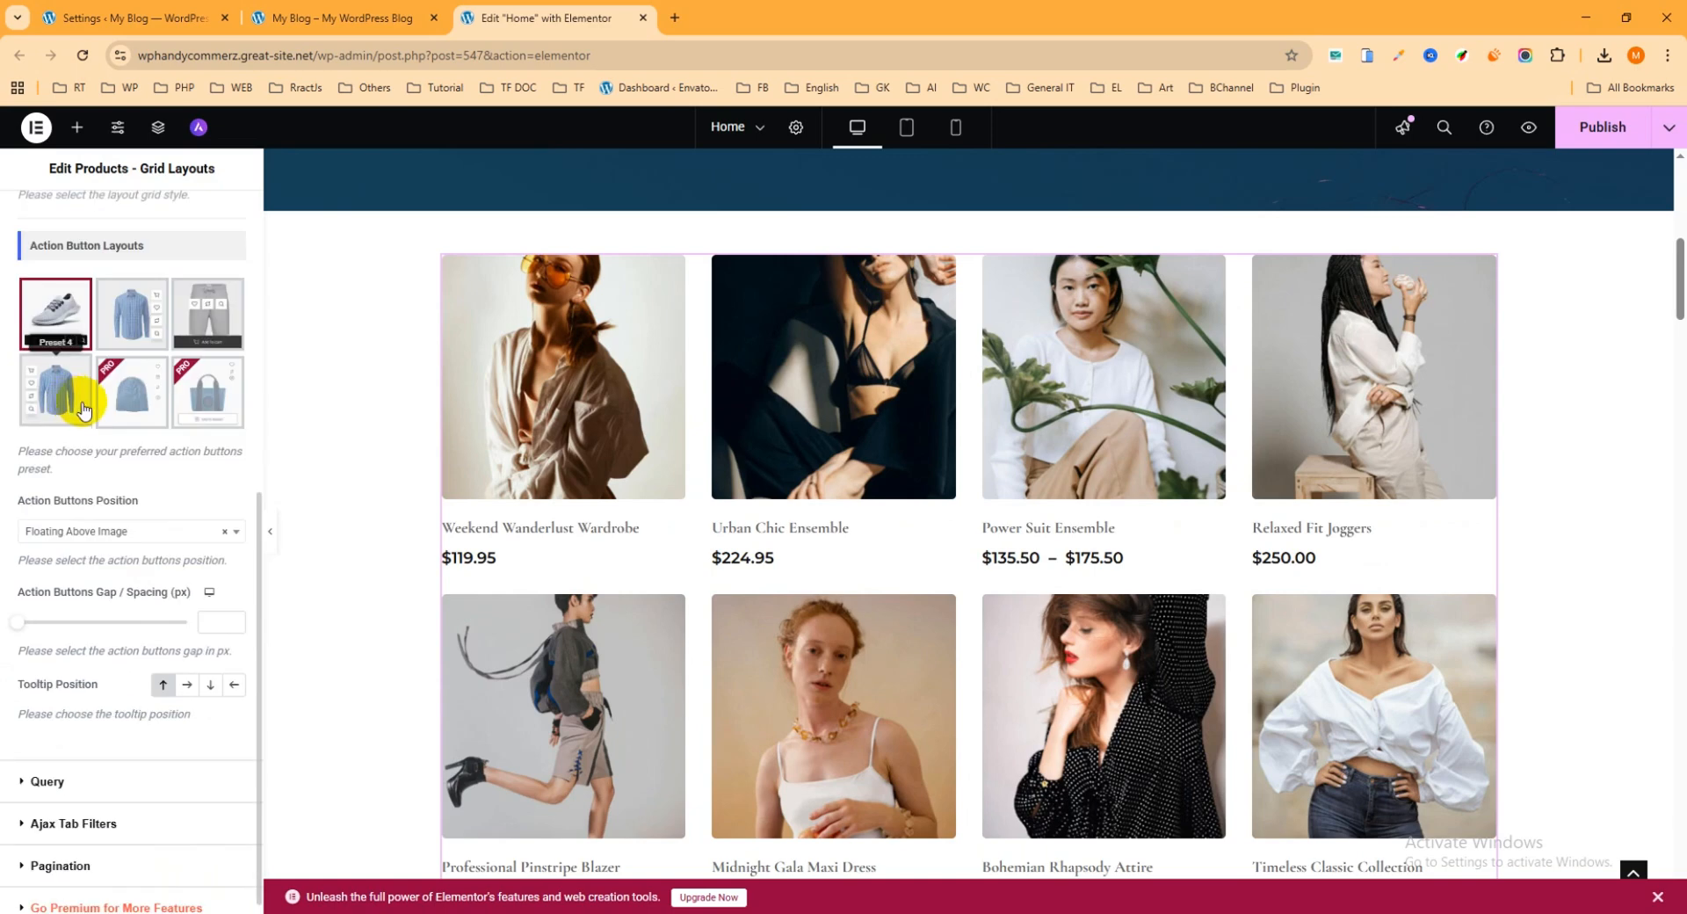
mouse_move(613, 426)
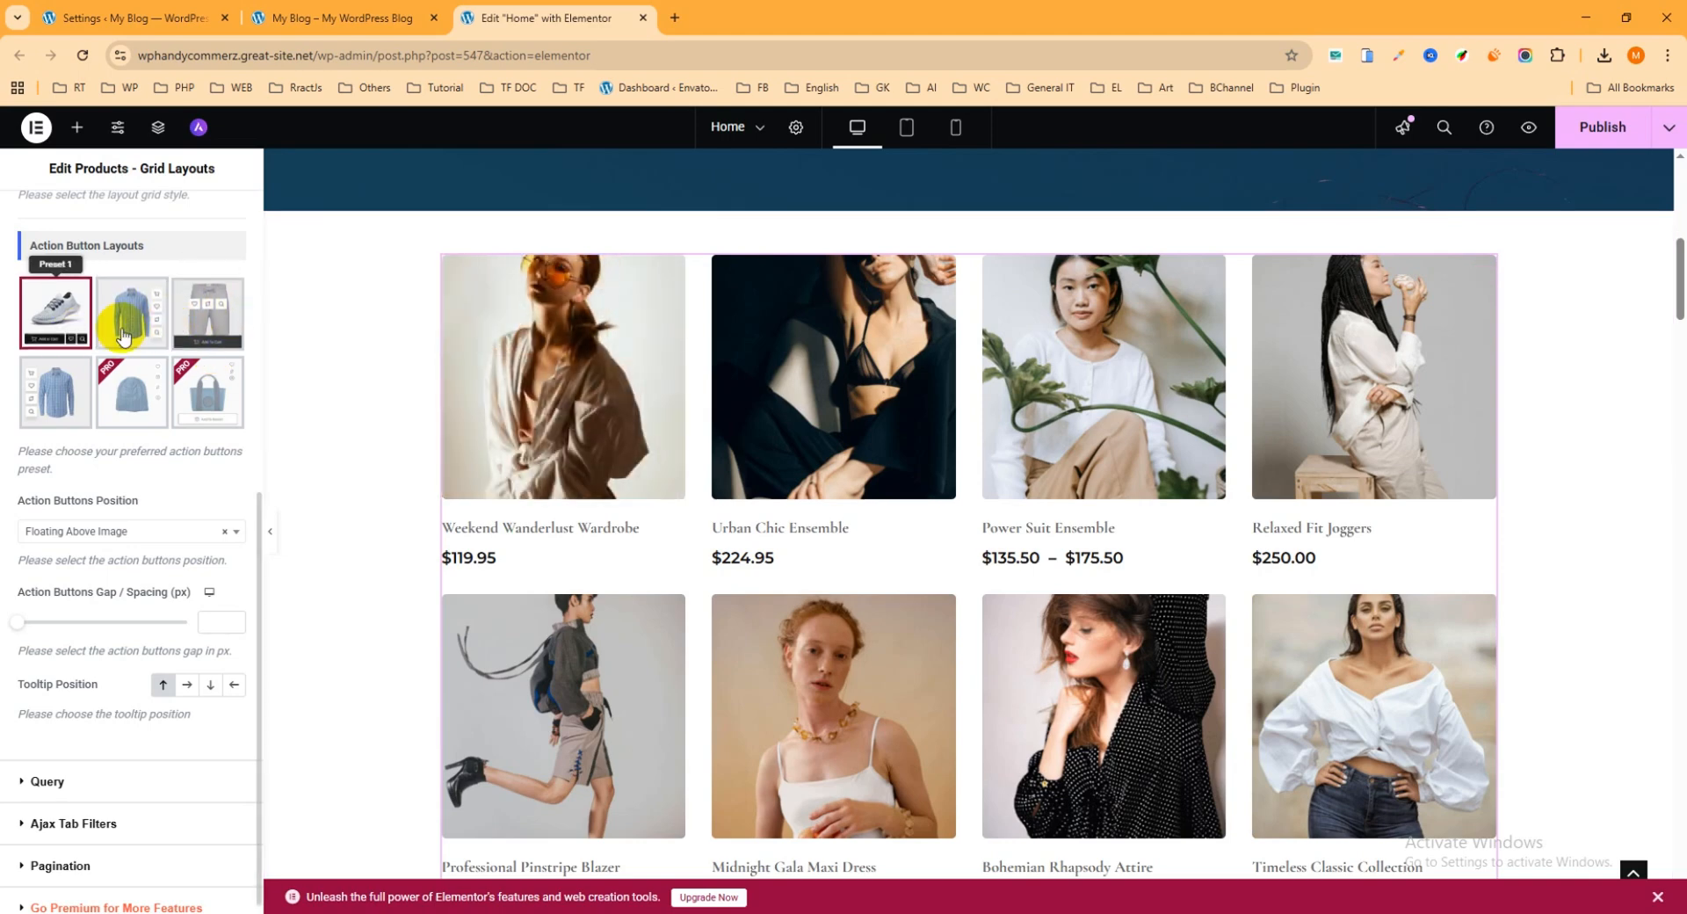
click(58, 400)
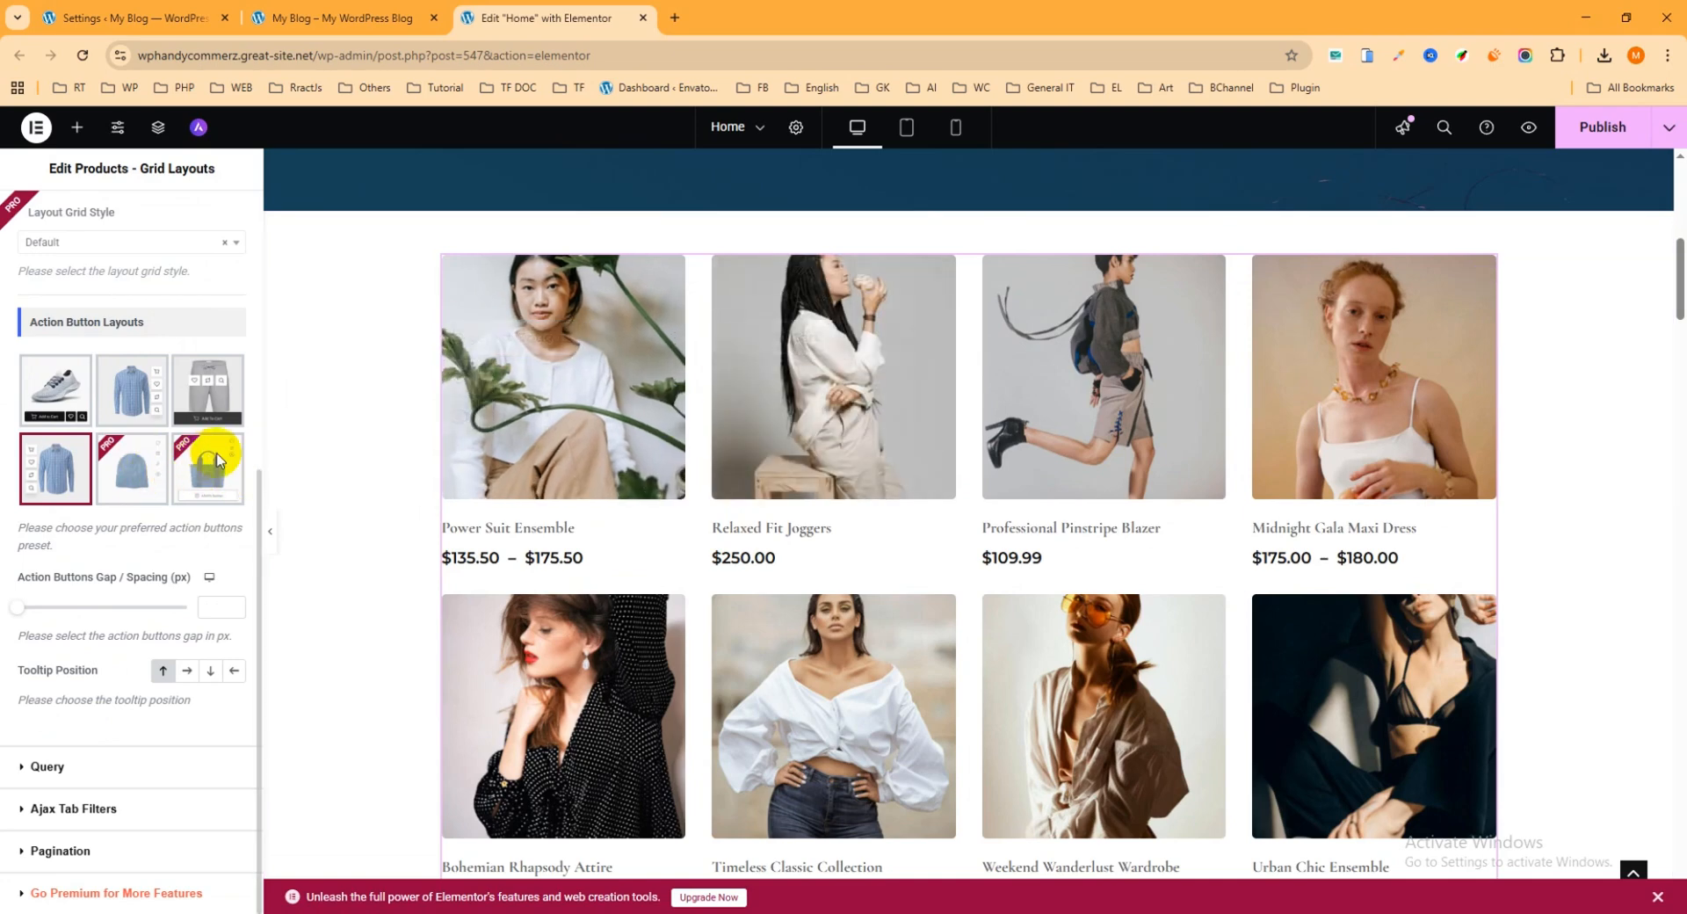
click(219, 392)
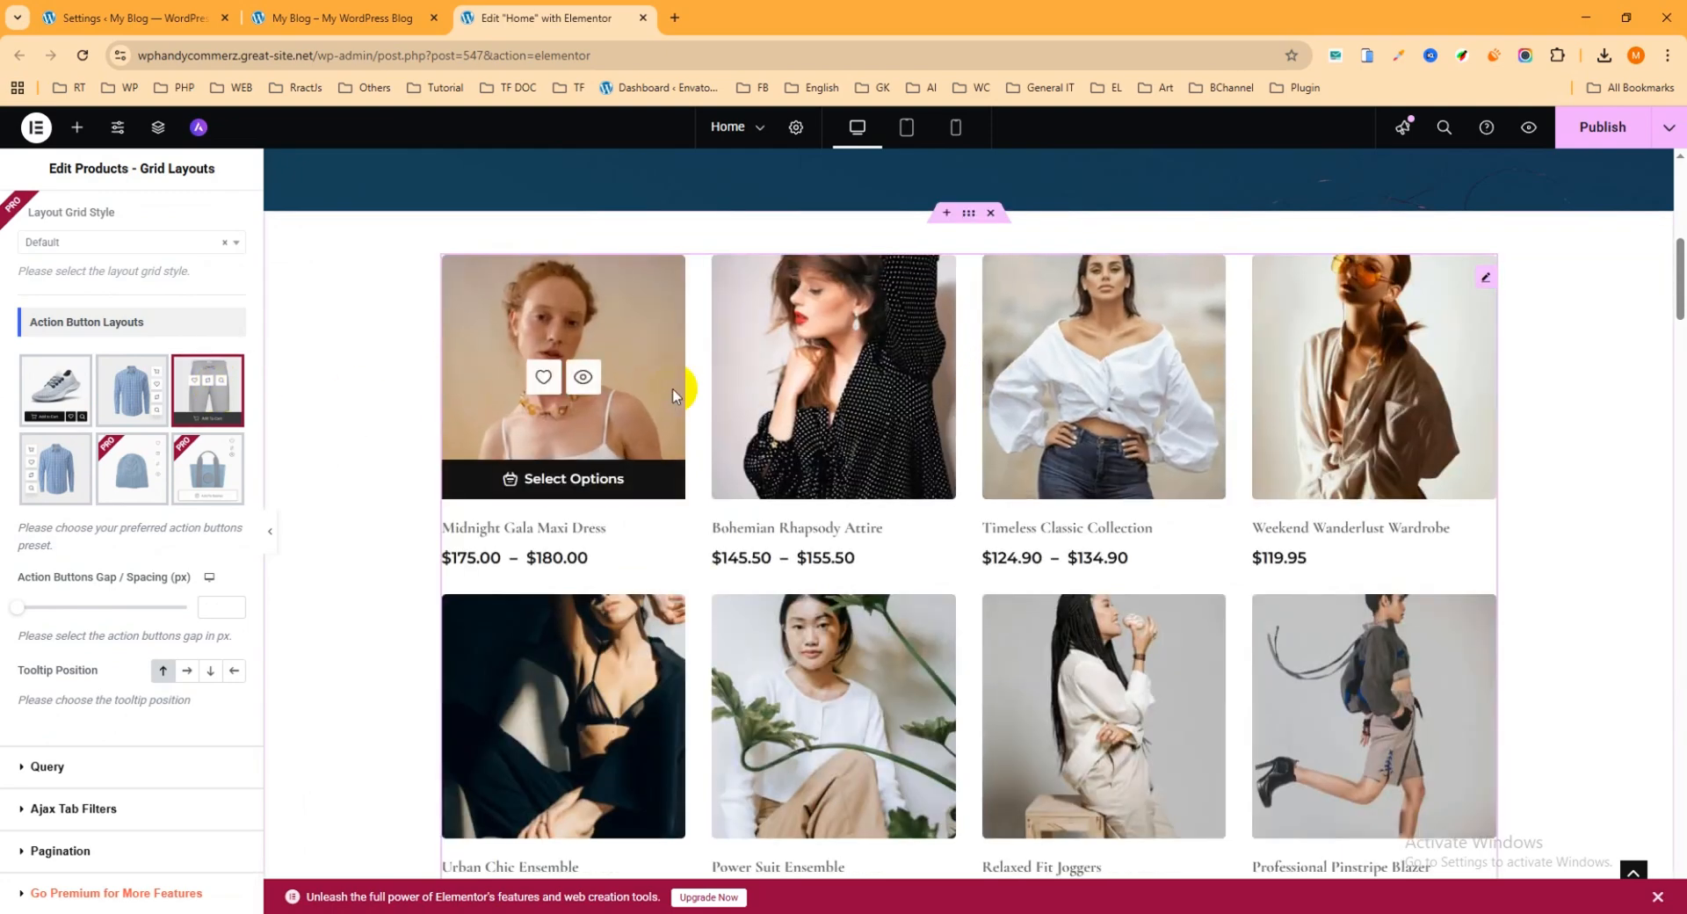
click(63, 392)
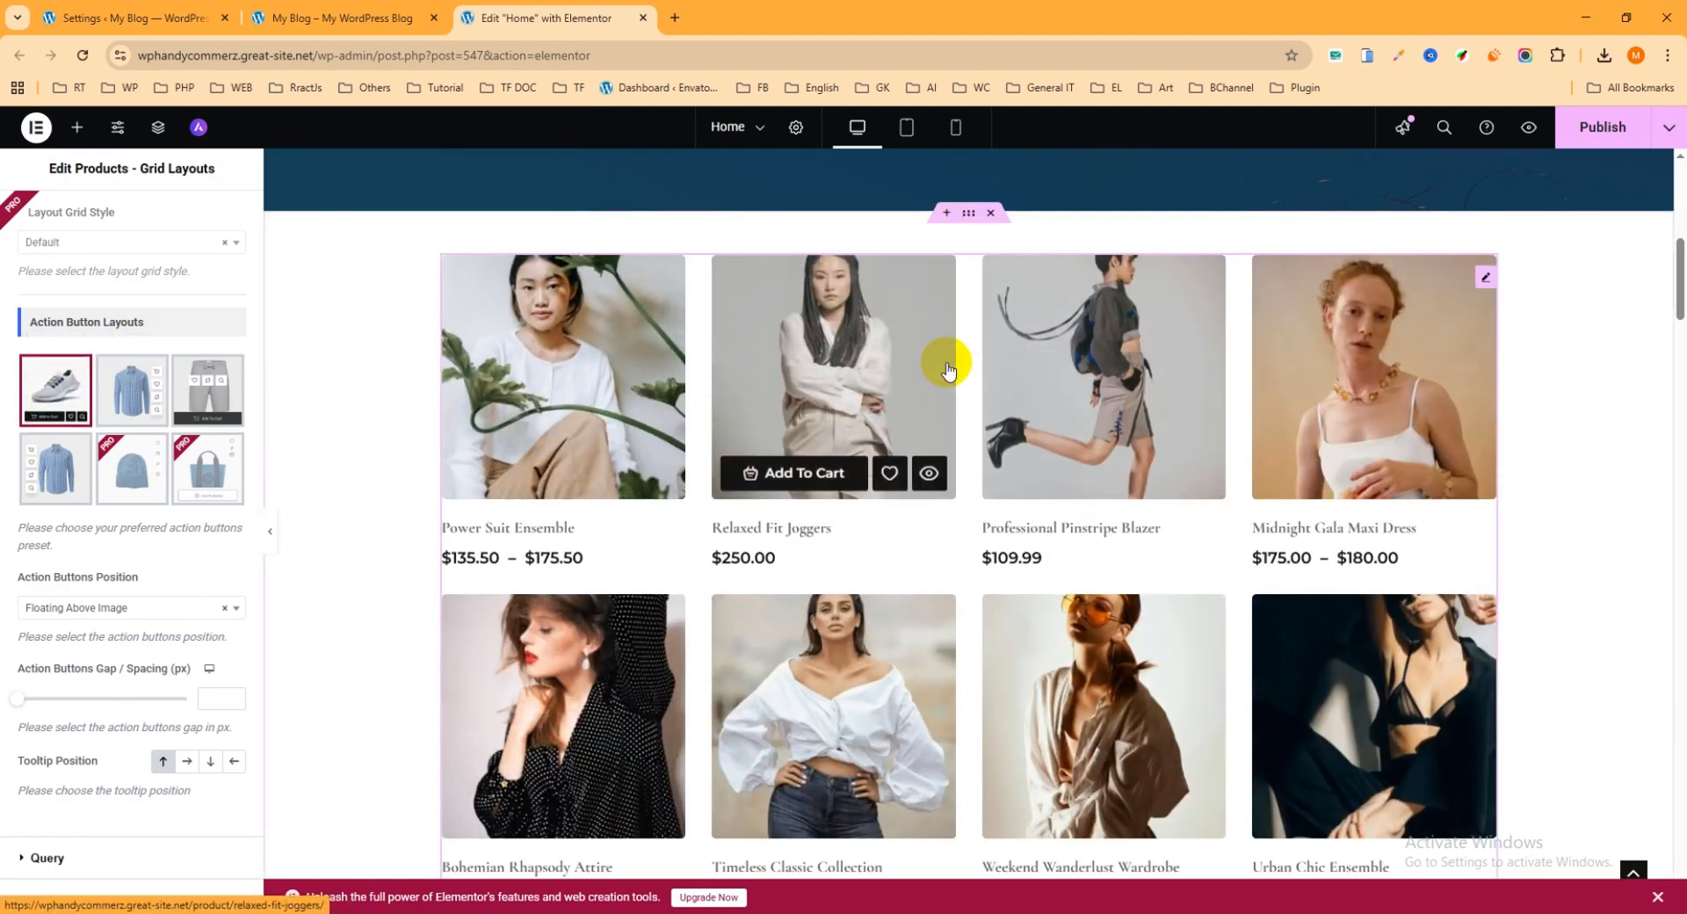
Step: Examine the product grid's Query settings, including its common, taxonomy and advanced filters and sorting, and check the Ajax Tab Filters option
scroll(180, 484, down, 1)
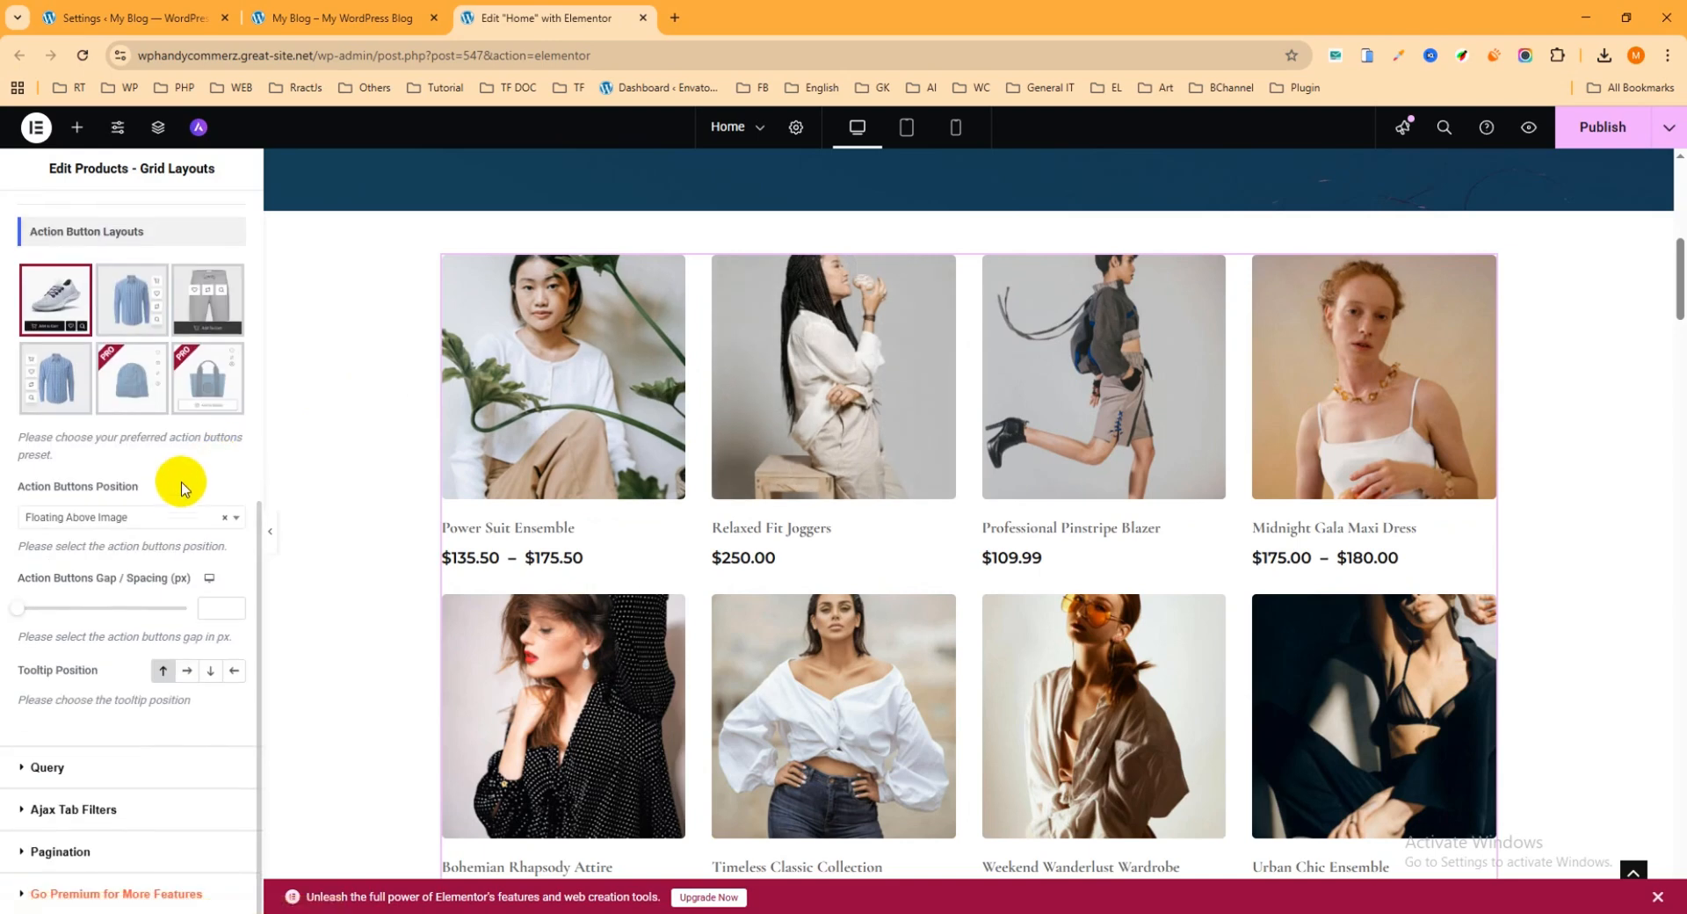
click(48, 767)
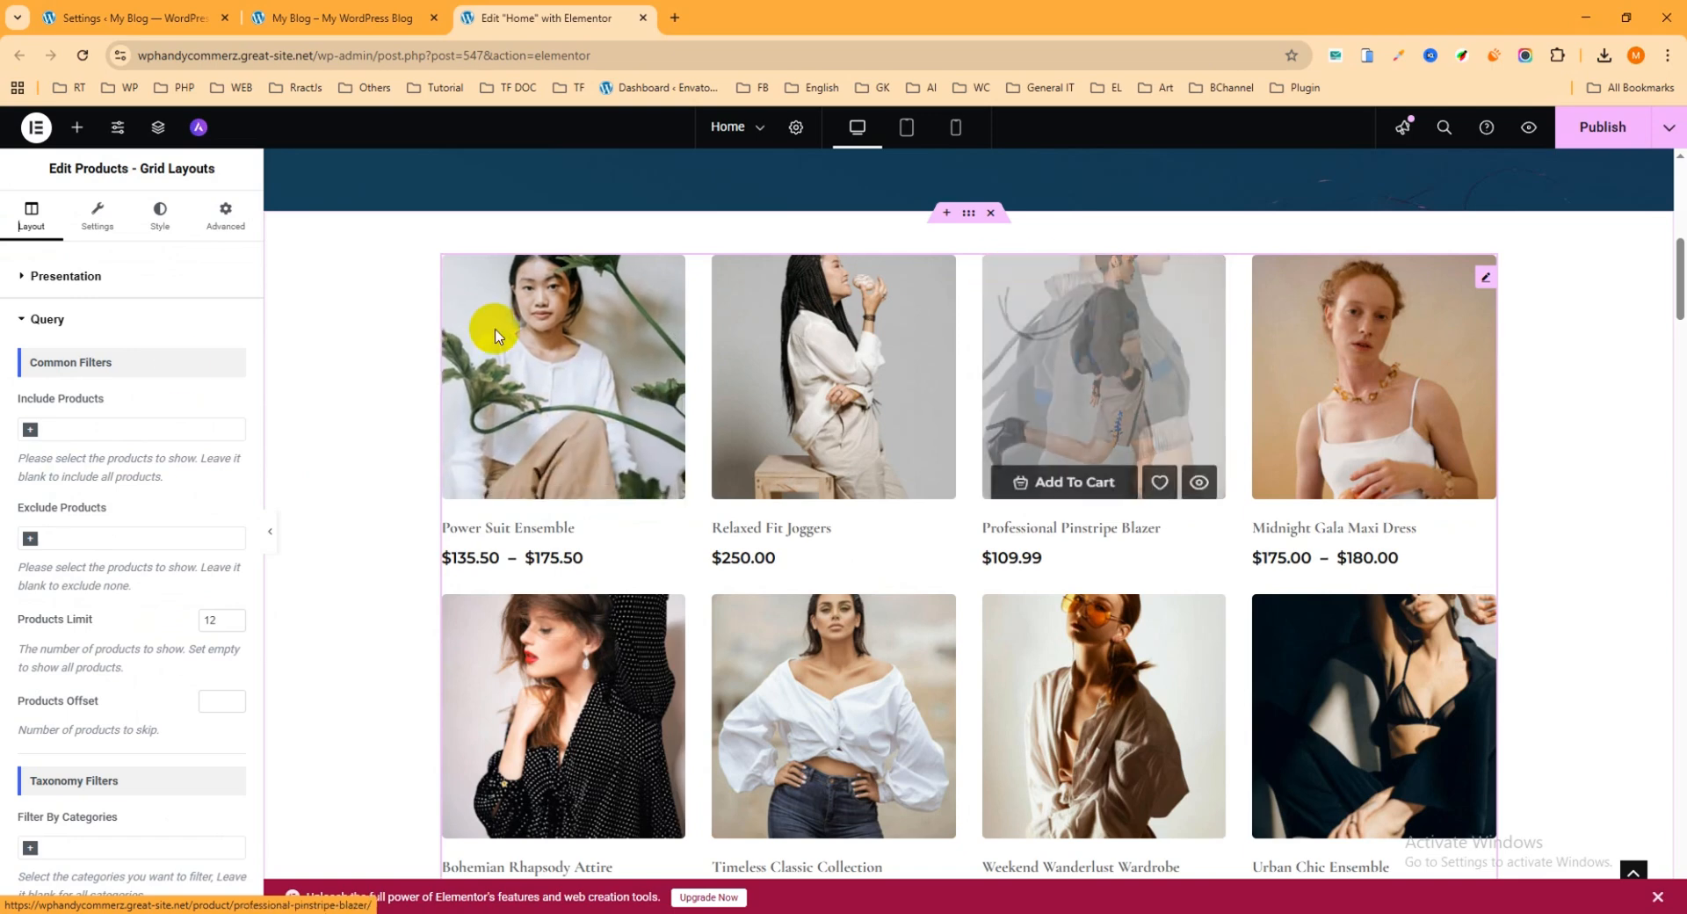
scroll(97, 439, down, 5)
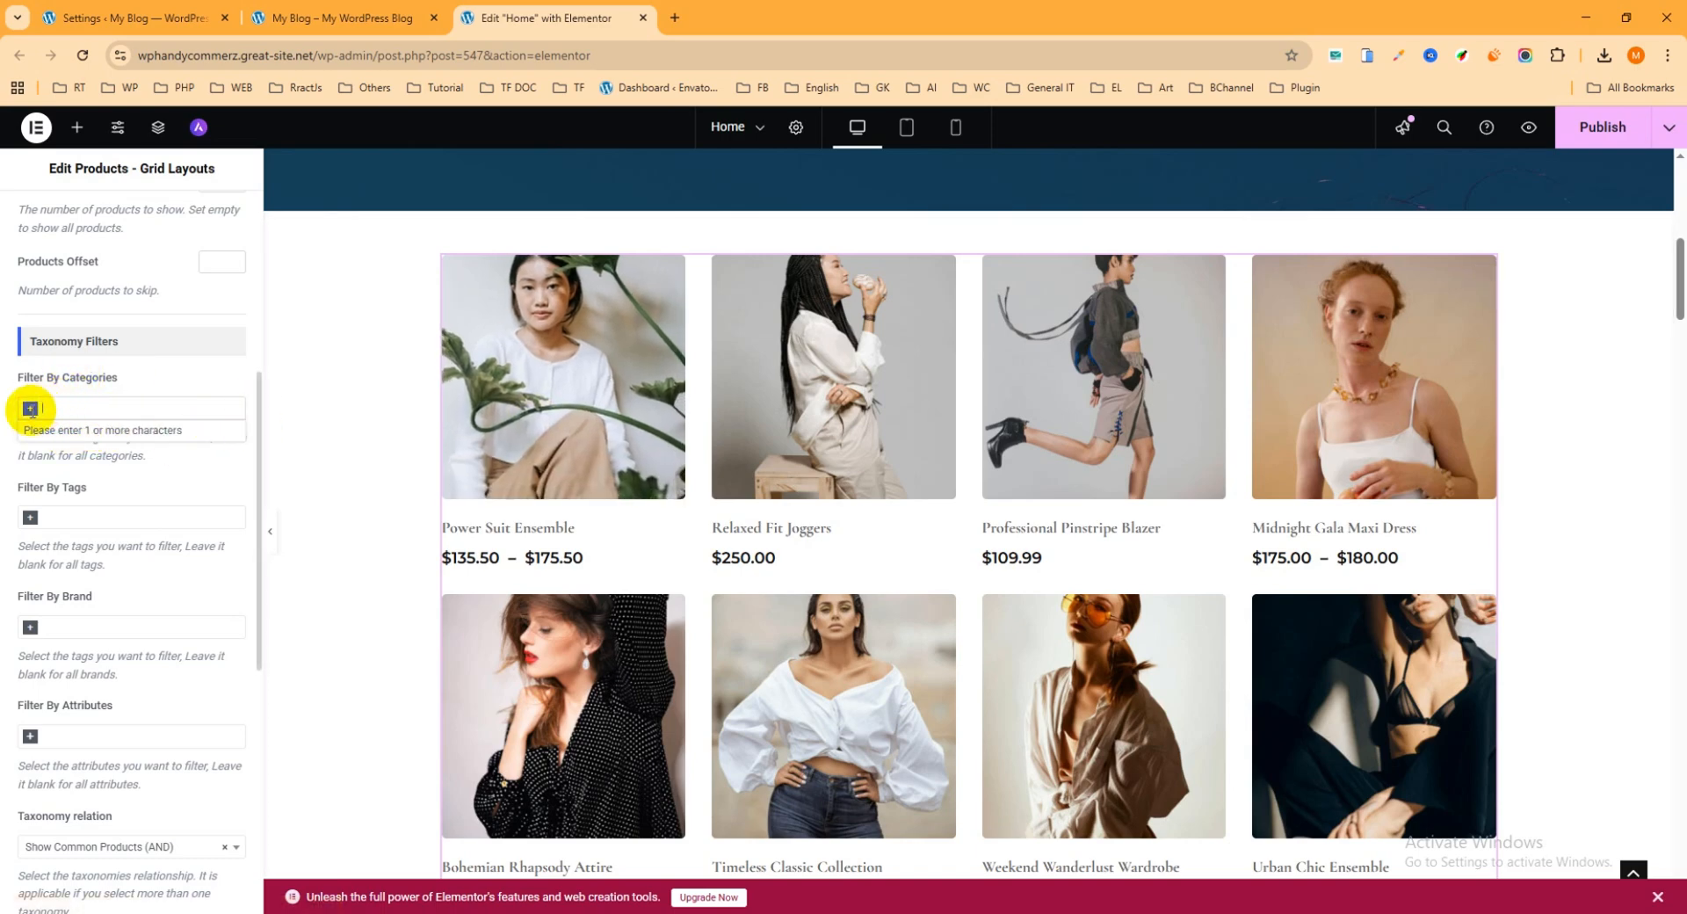
click(78, 407)
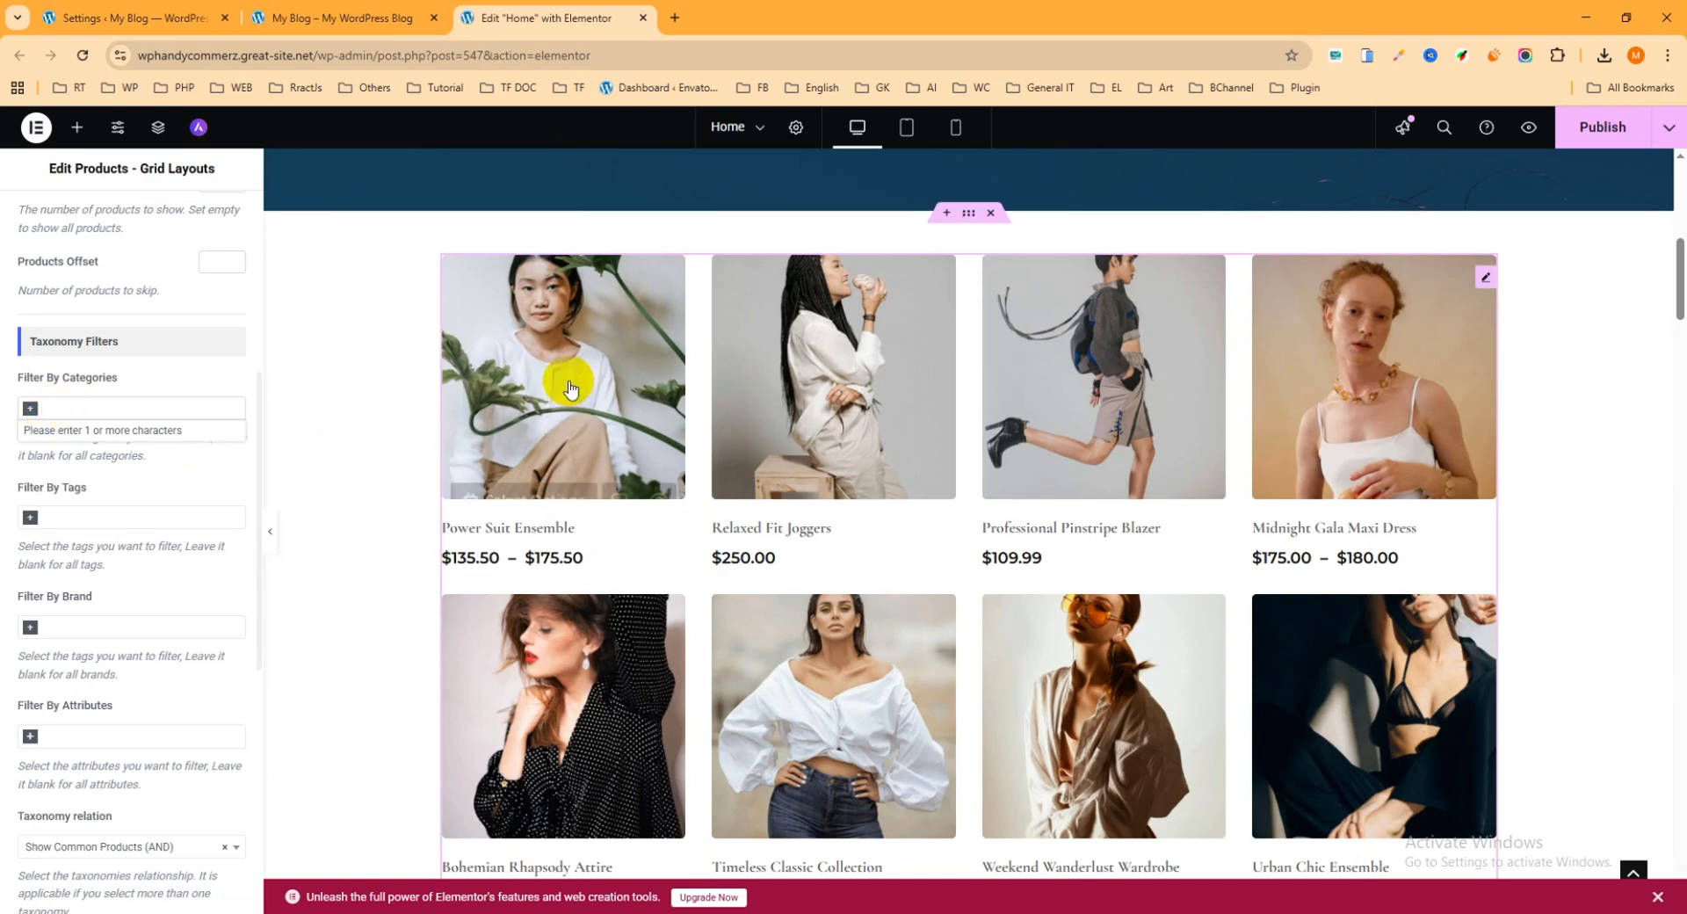
scroll(1098, 351, down, 2)
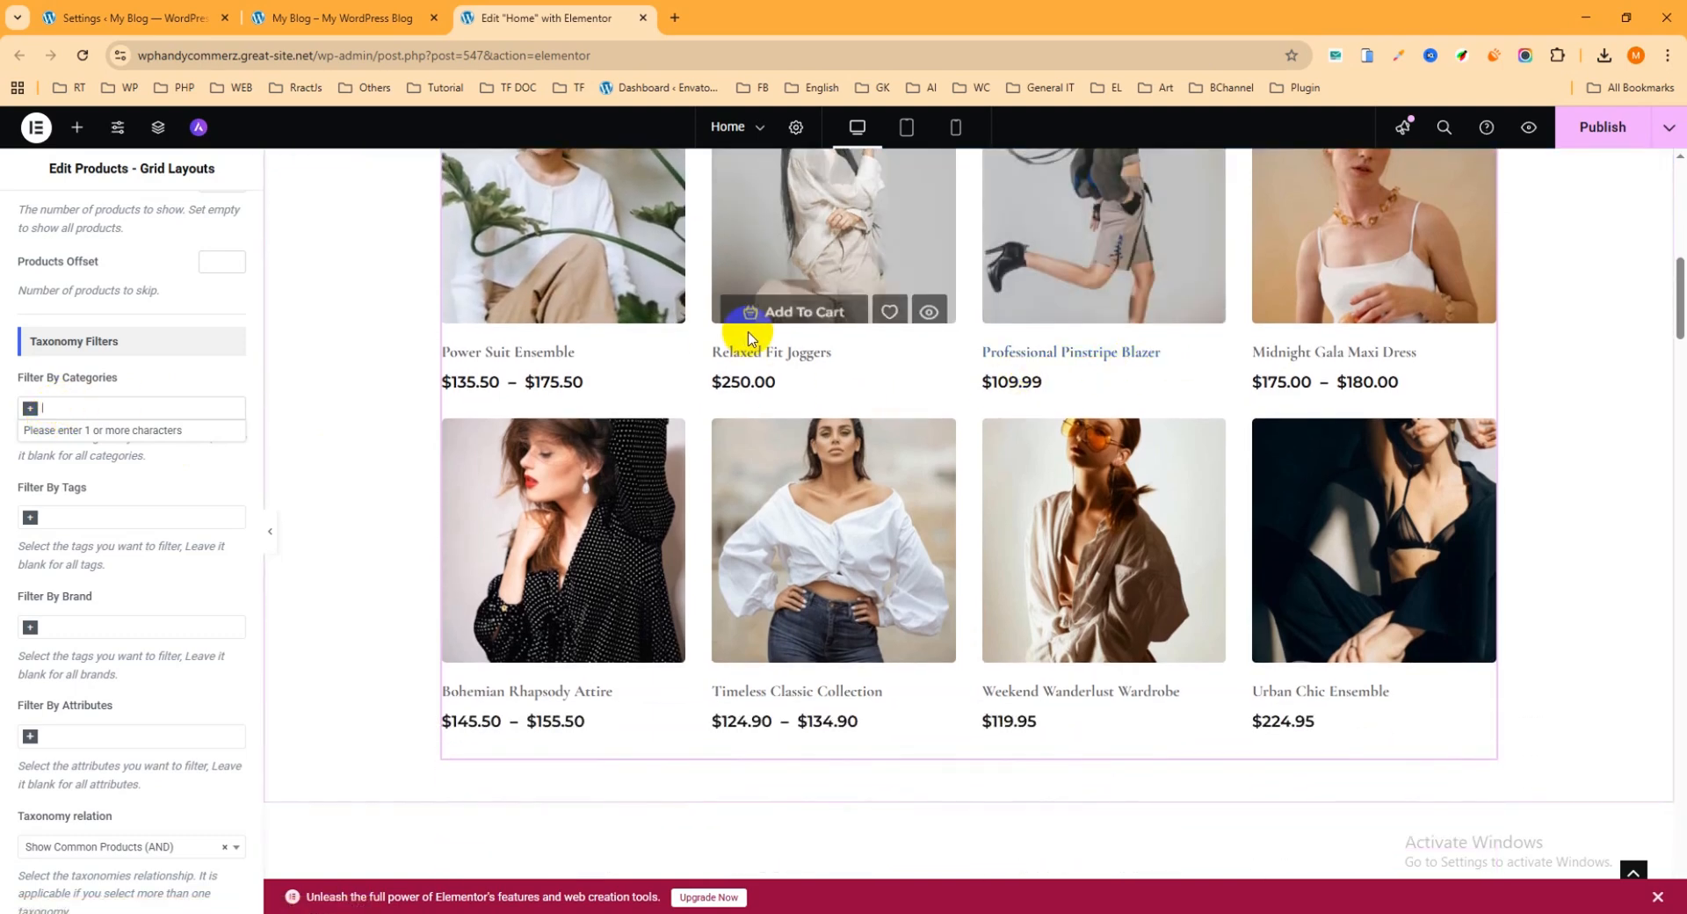
scroll(729, 352, up, 2)
scroll(1199, 421, down, 4)
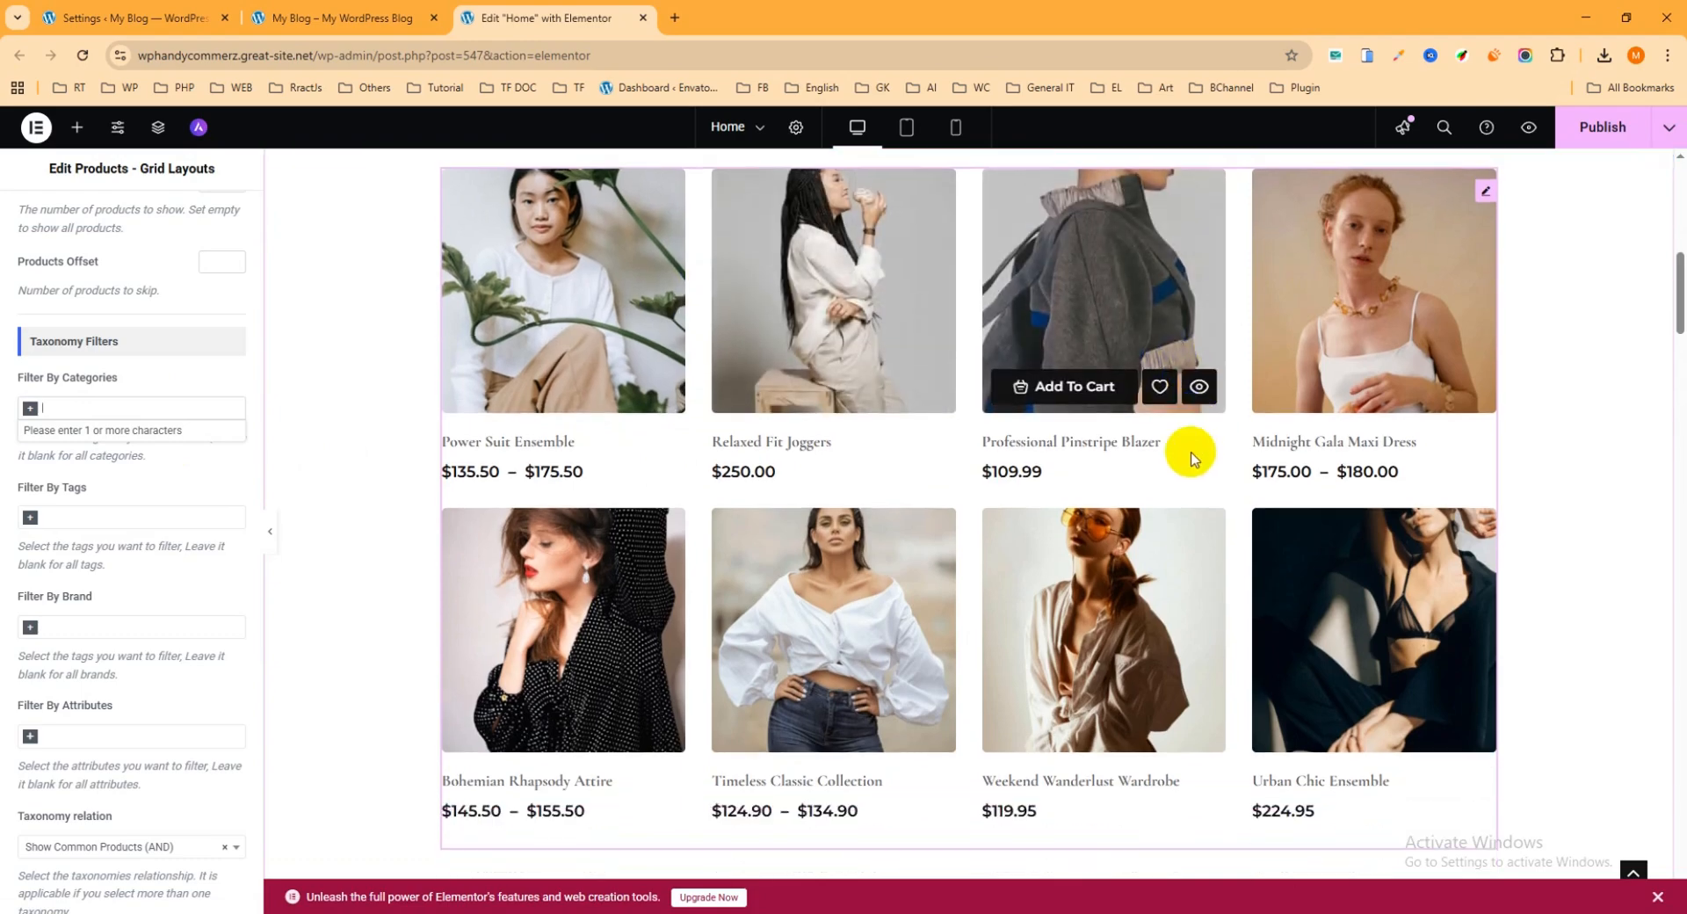
click(91, 320)
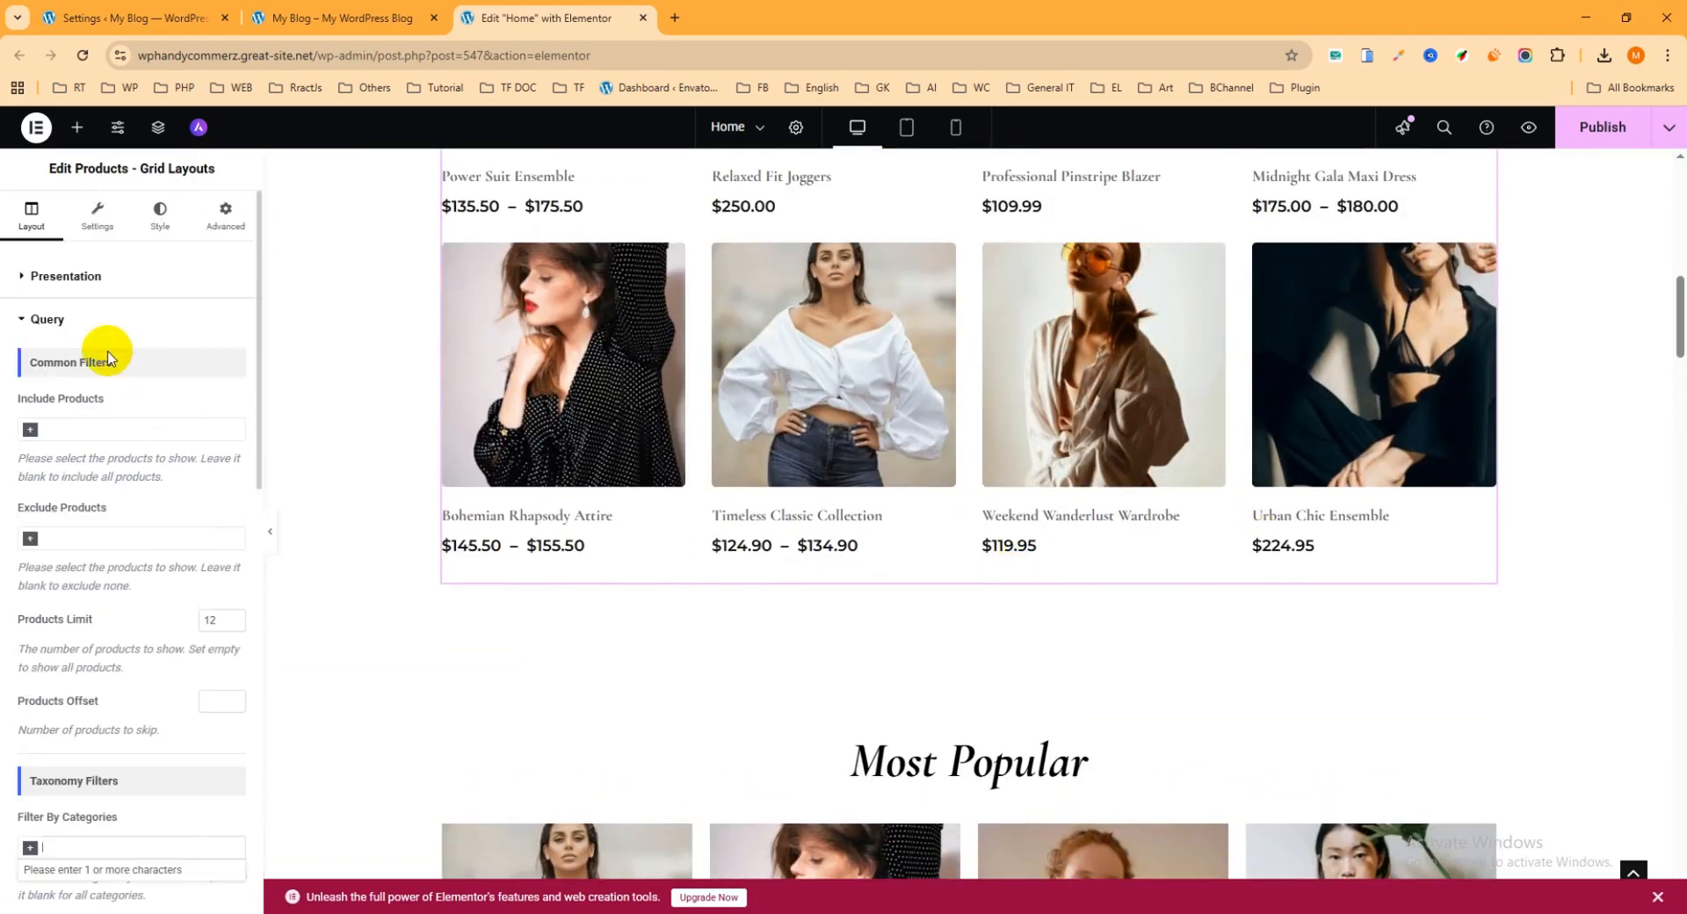
click(47, 321)
click(48, 322)
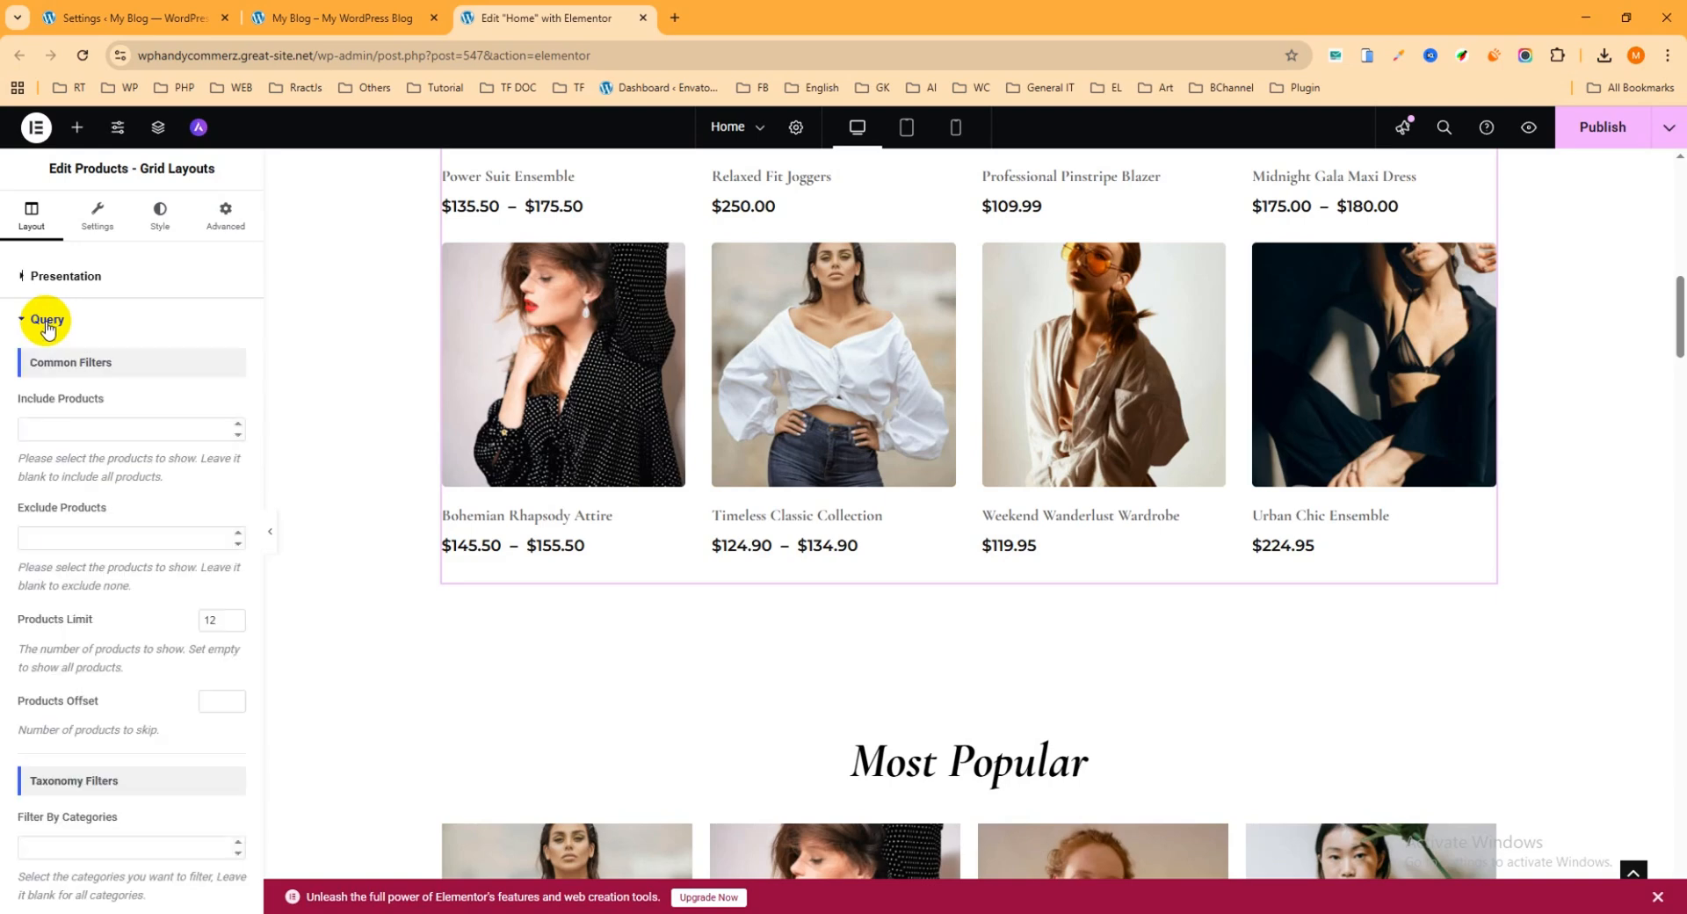
click(47, 321)
click(48, 321)
scroll(105, 515, down, 7)
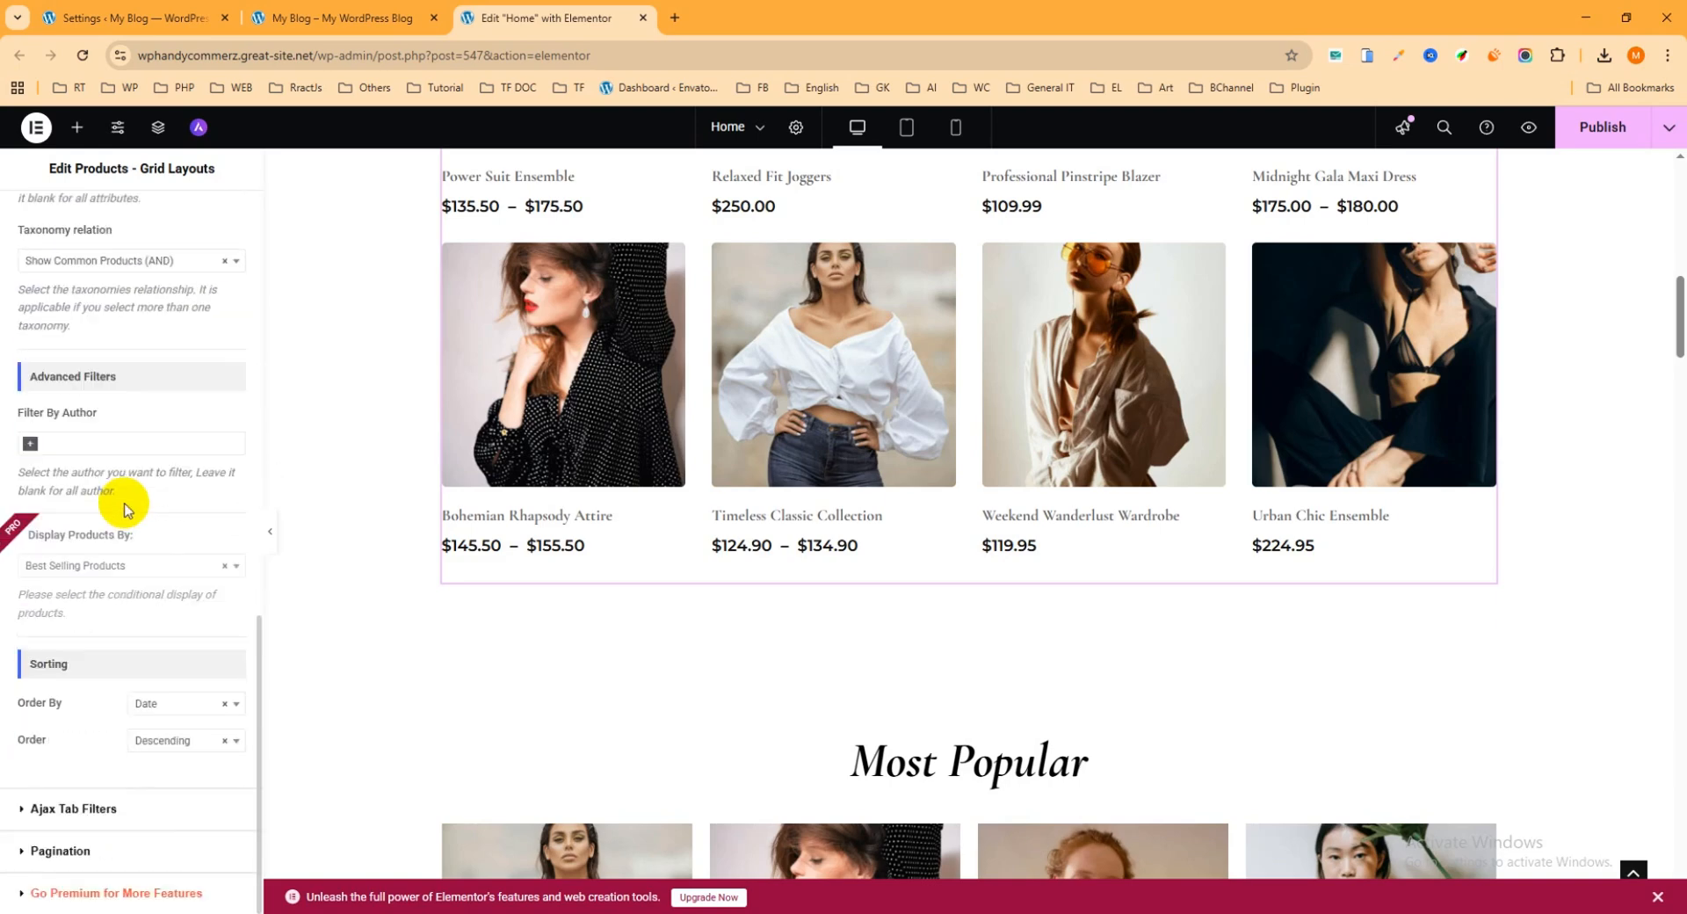
click(67, 806)
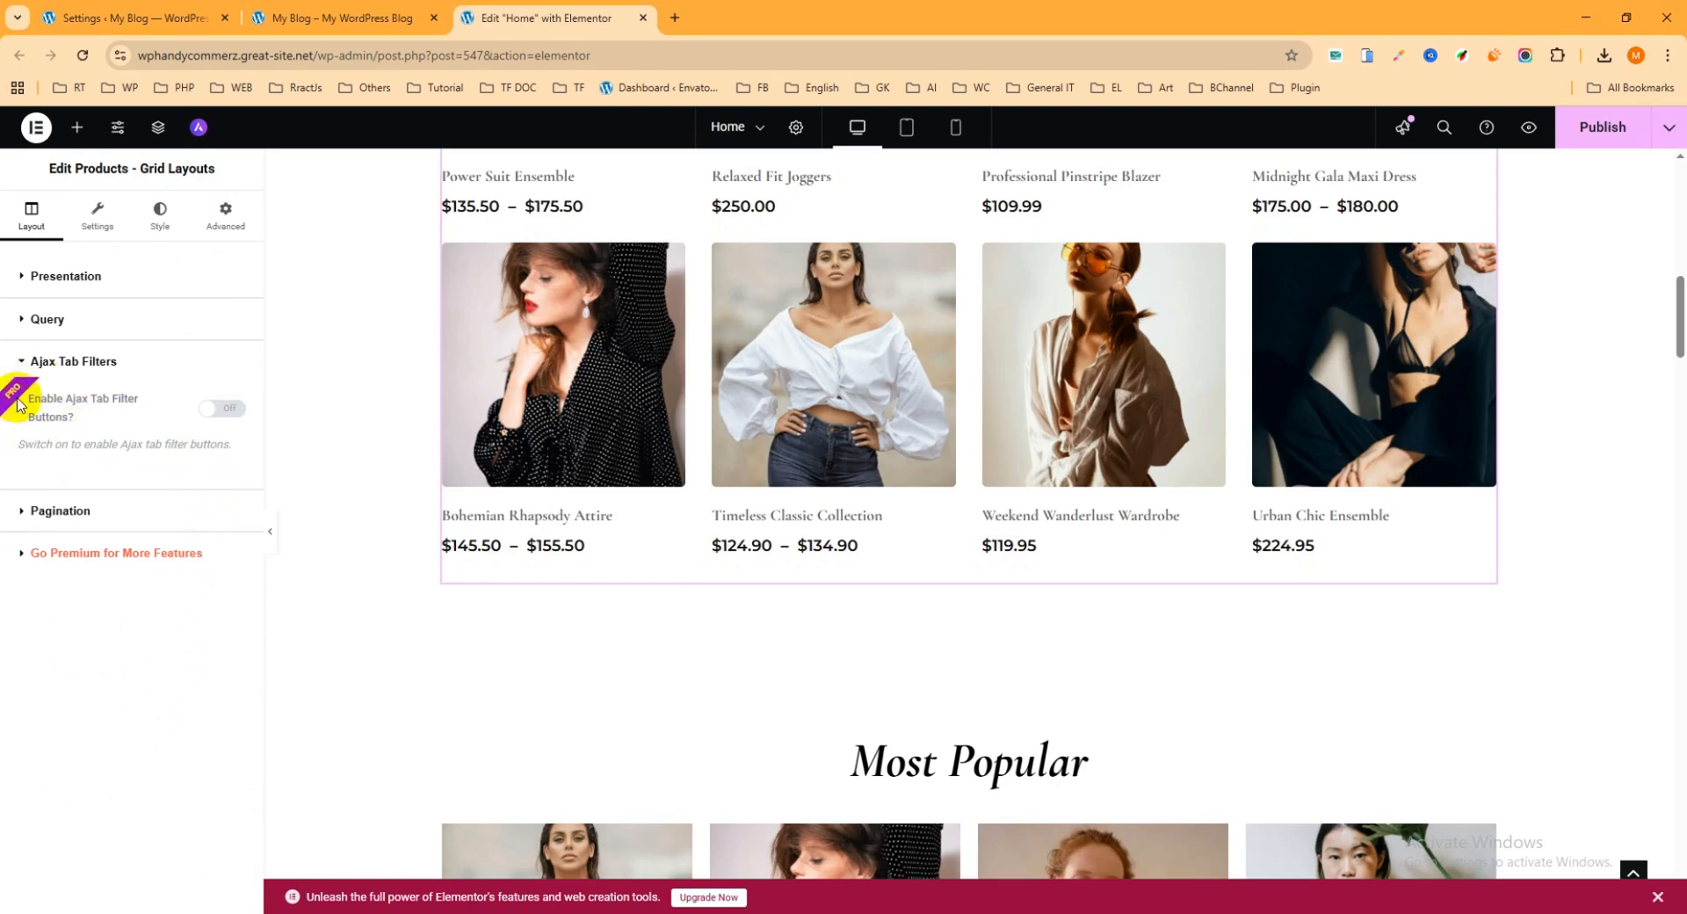
Step: Enable pagination for the product grid with 4 posts per page and publish the page
click(60, 510)
click(219, 442)
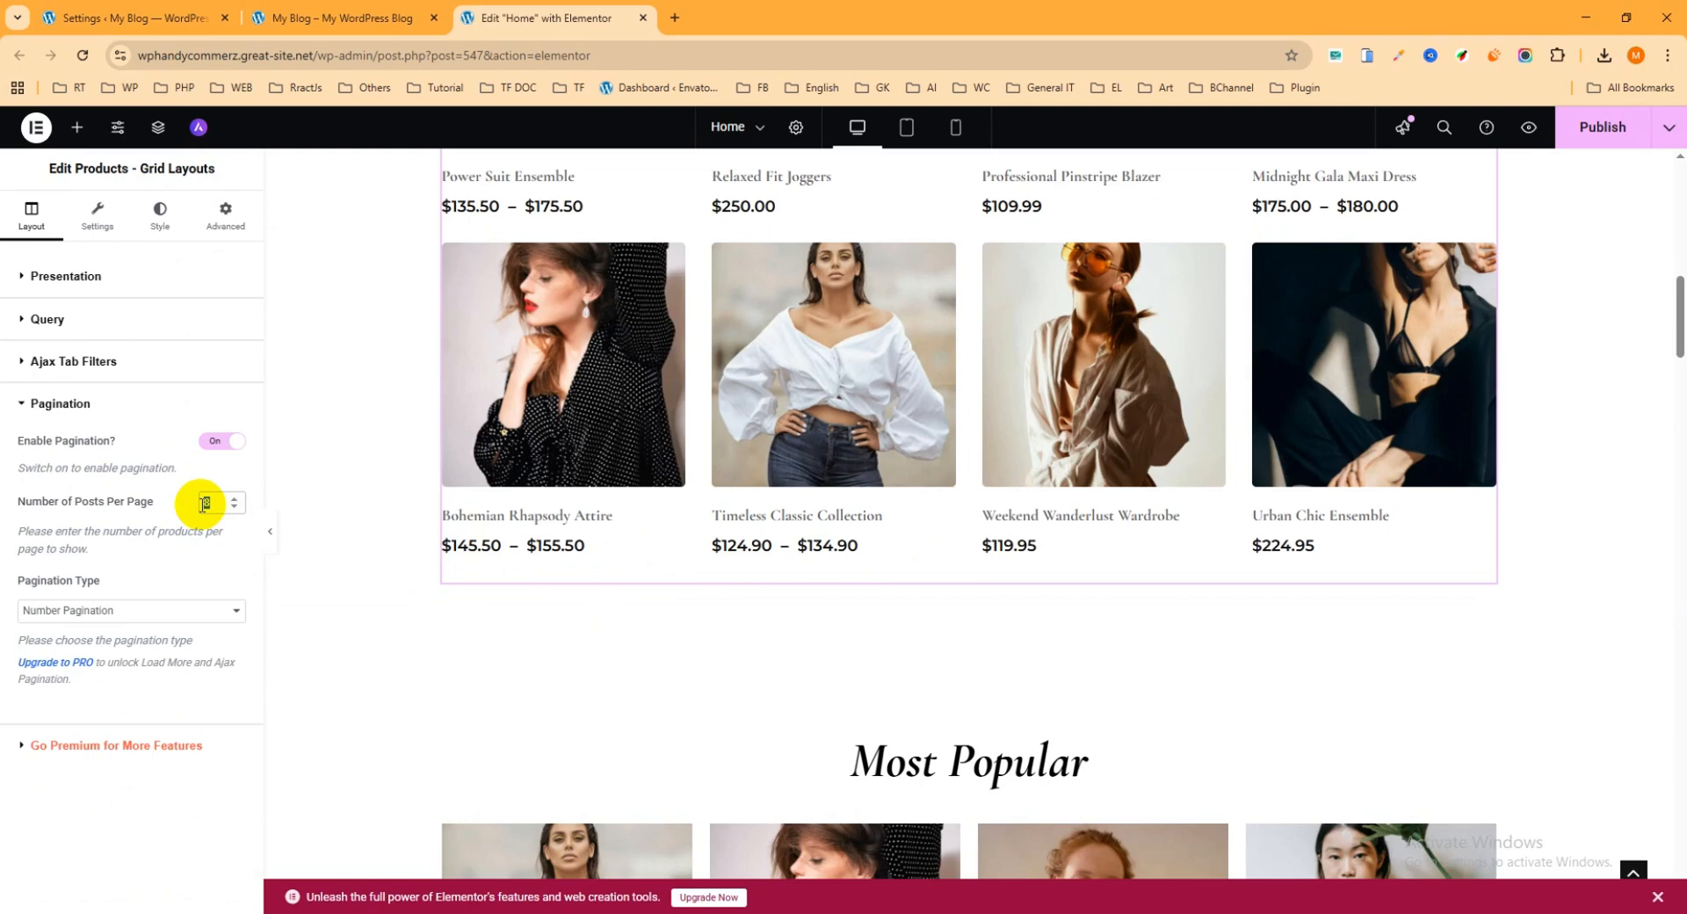
text(4)
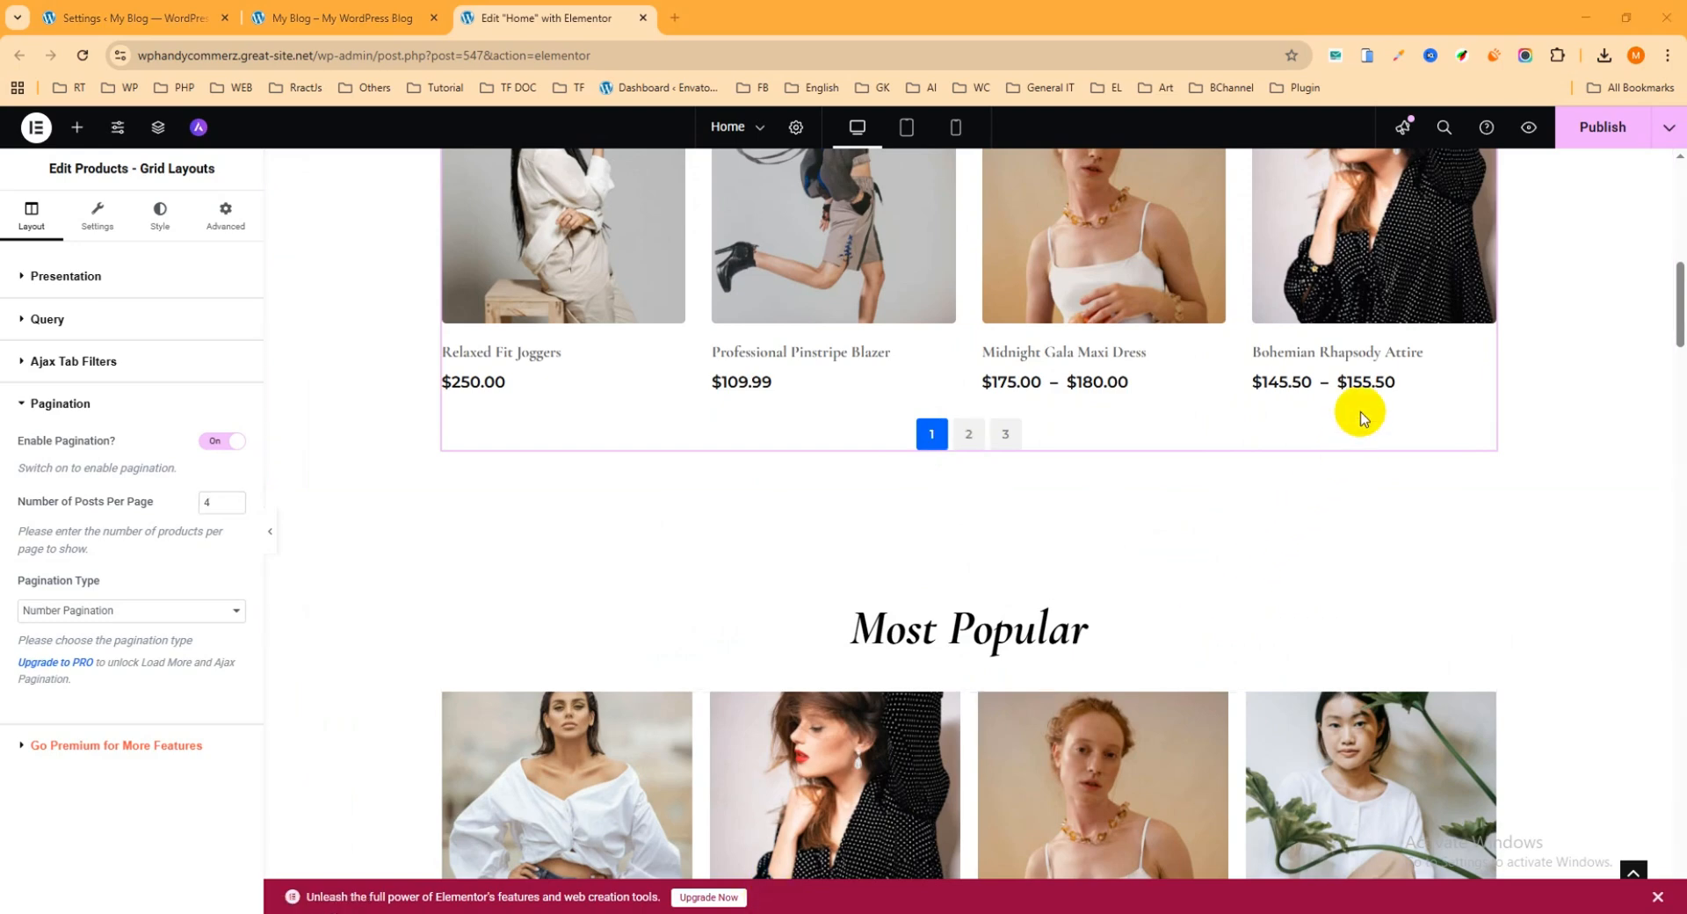
click(1615, 130)
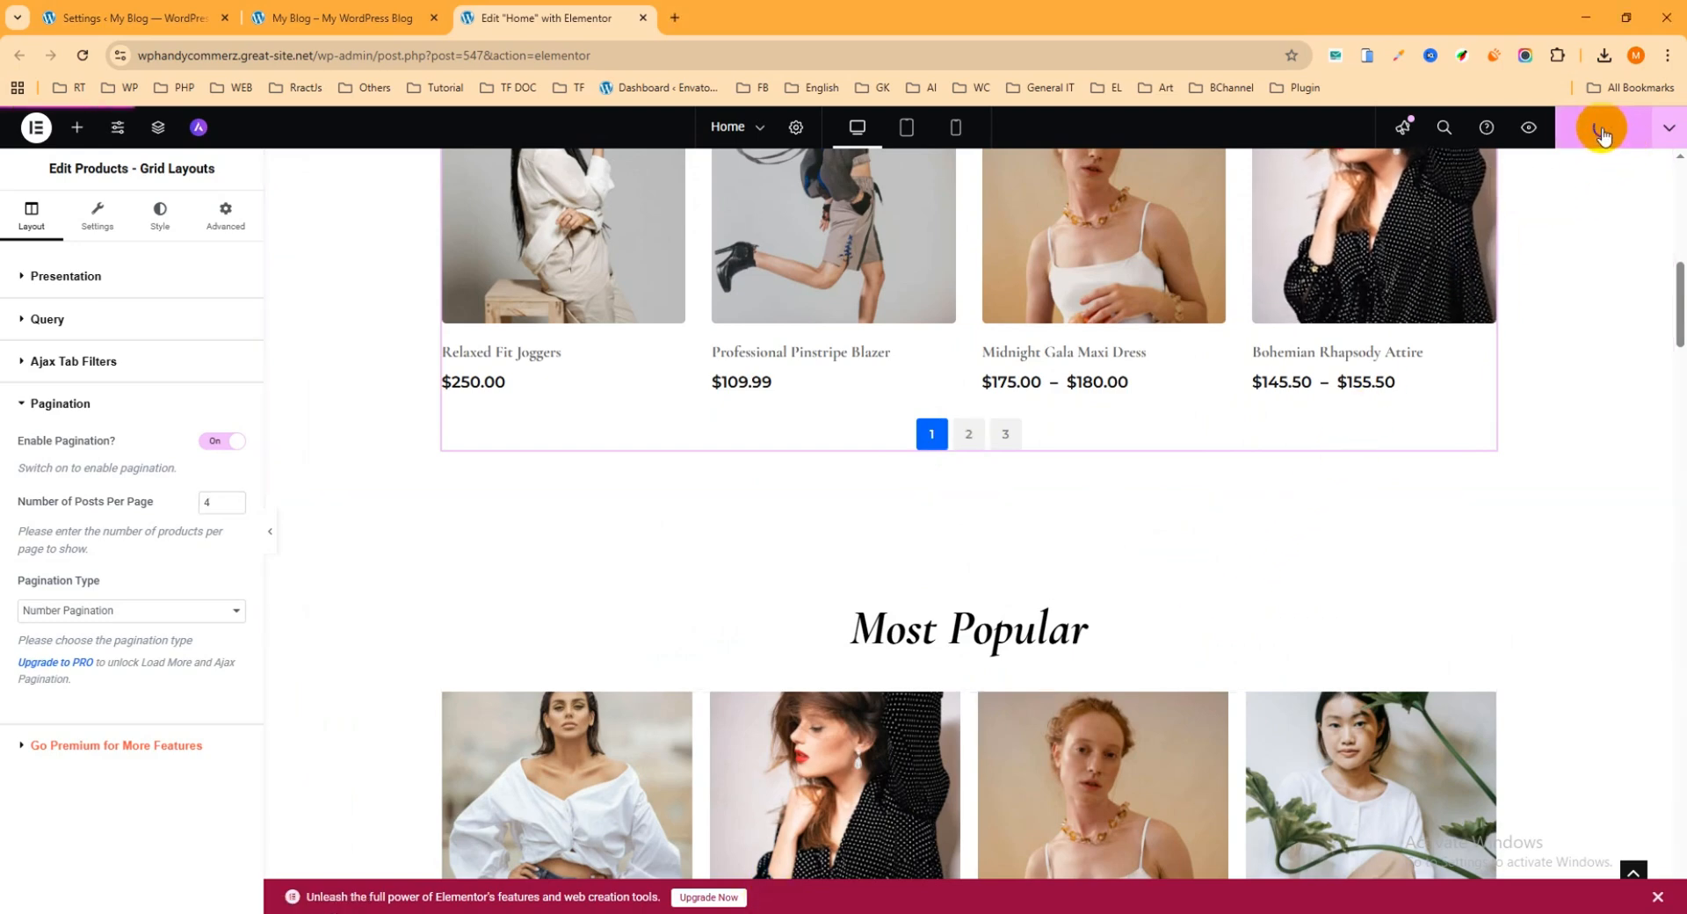
Step: Examine the product grid's content visibility, content ordering and product image settings, including the available image sizes
click(97, 227)
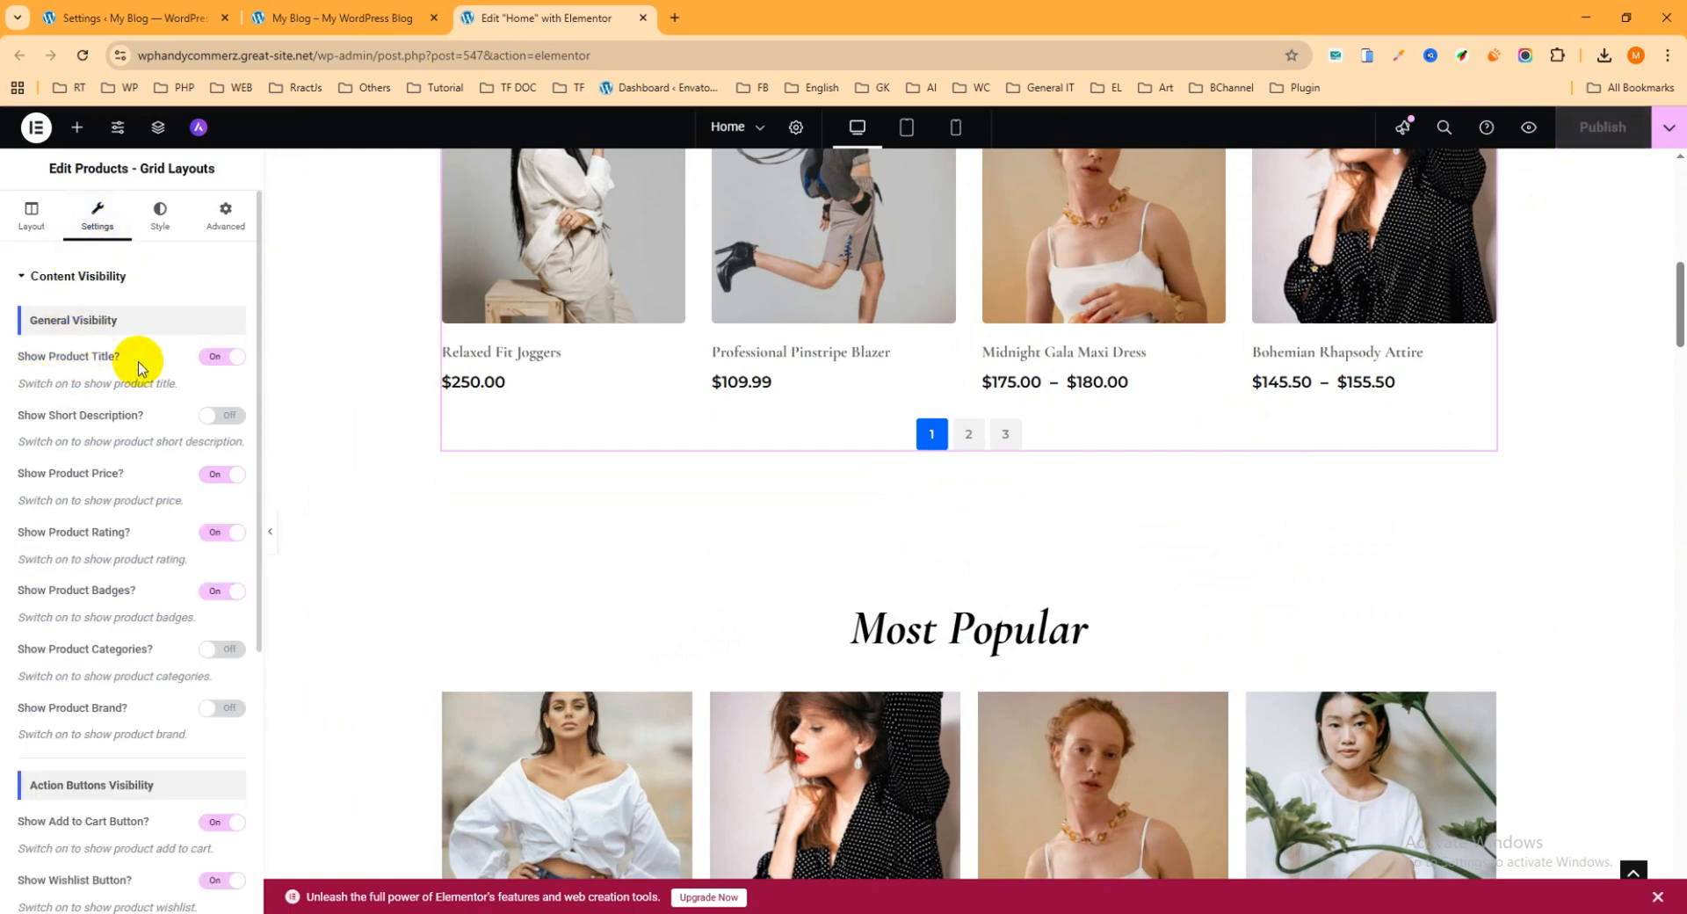
scroll(700, 387, up, 2)
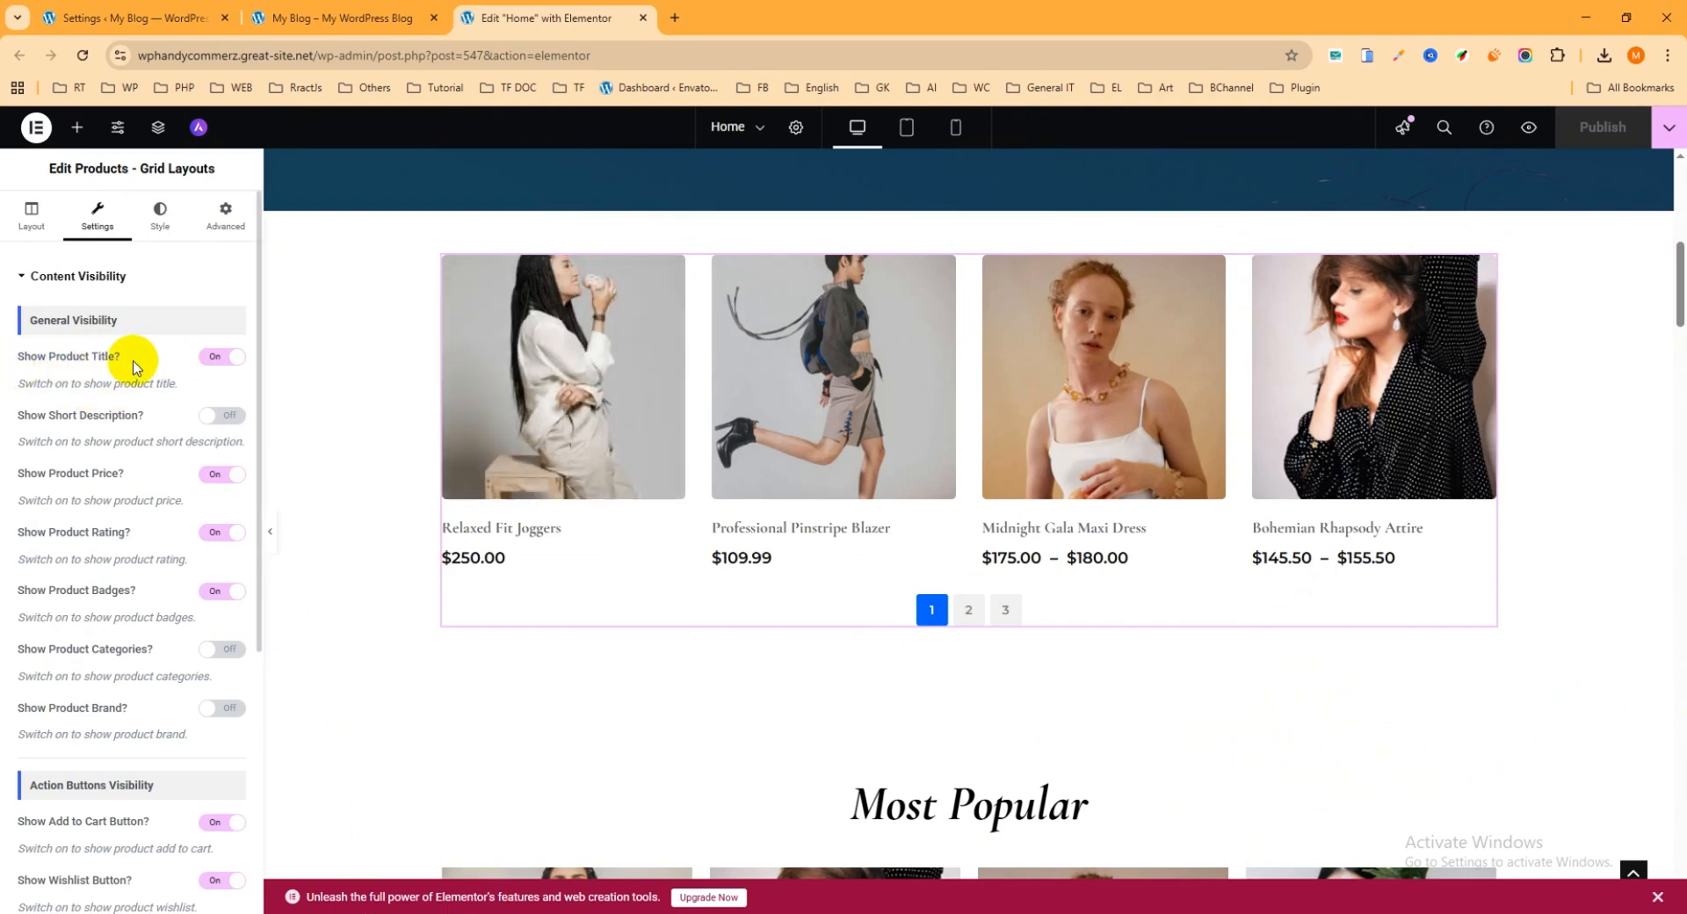
scroll(210, 471, down, 3)
scroll(194, 461, up, 3)
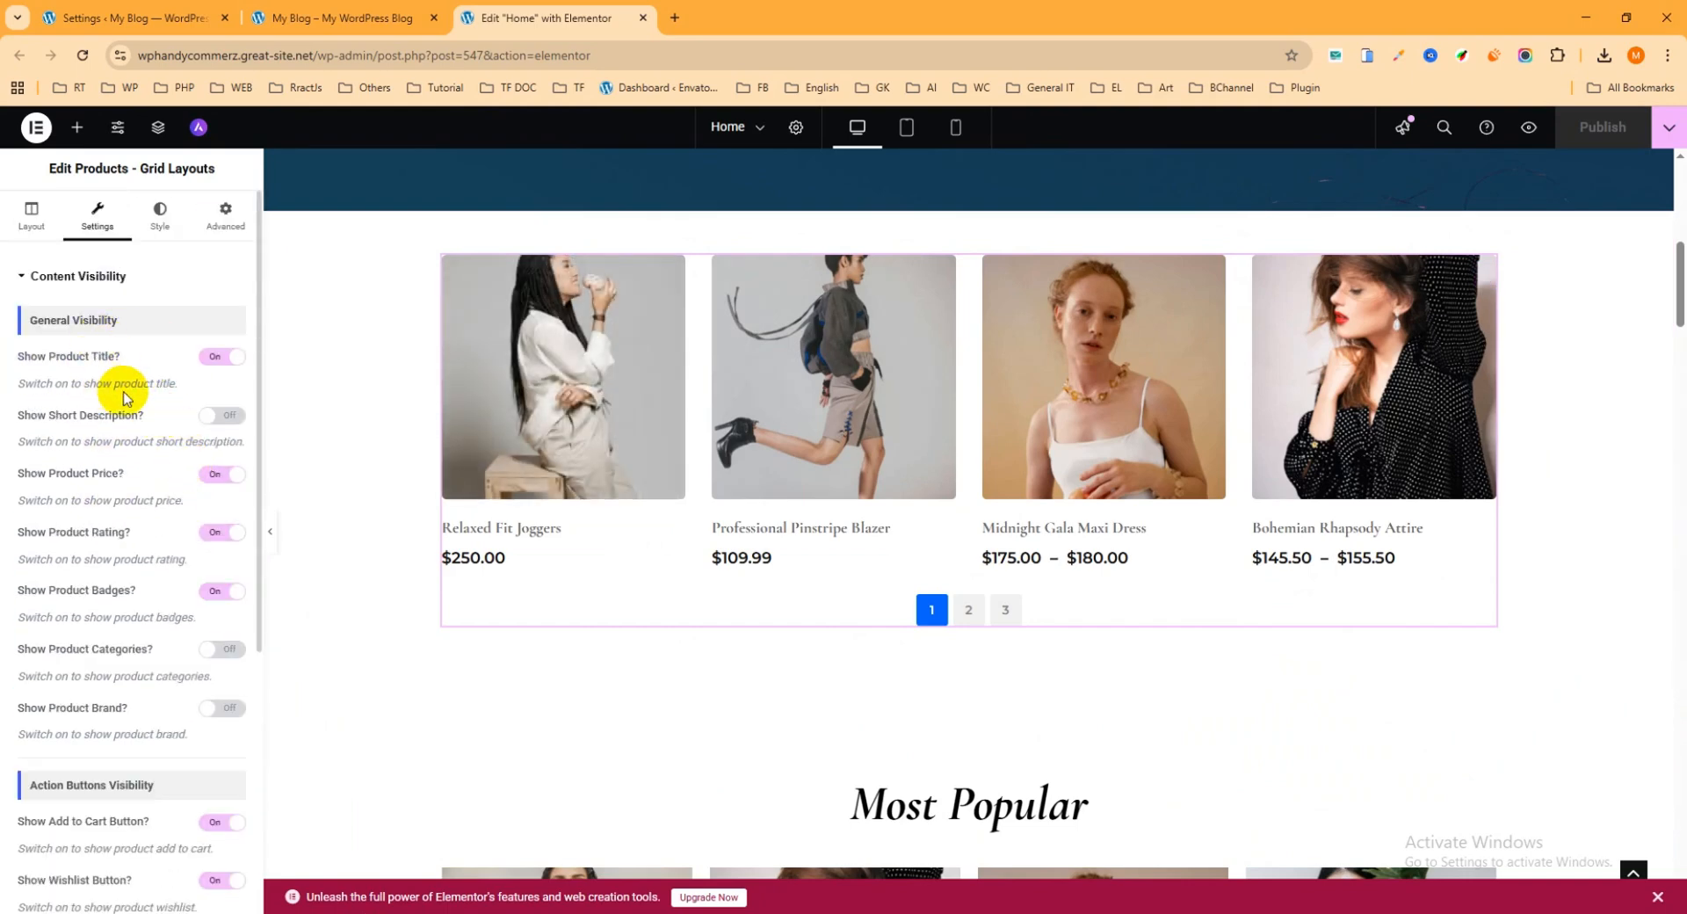
scroll(150, 440, down, 5)
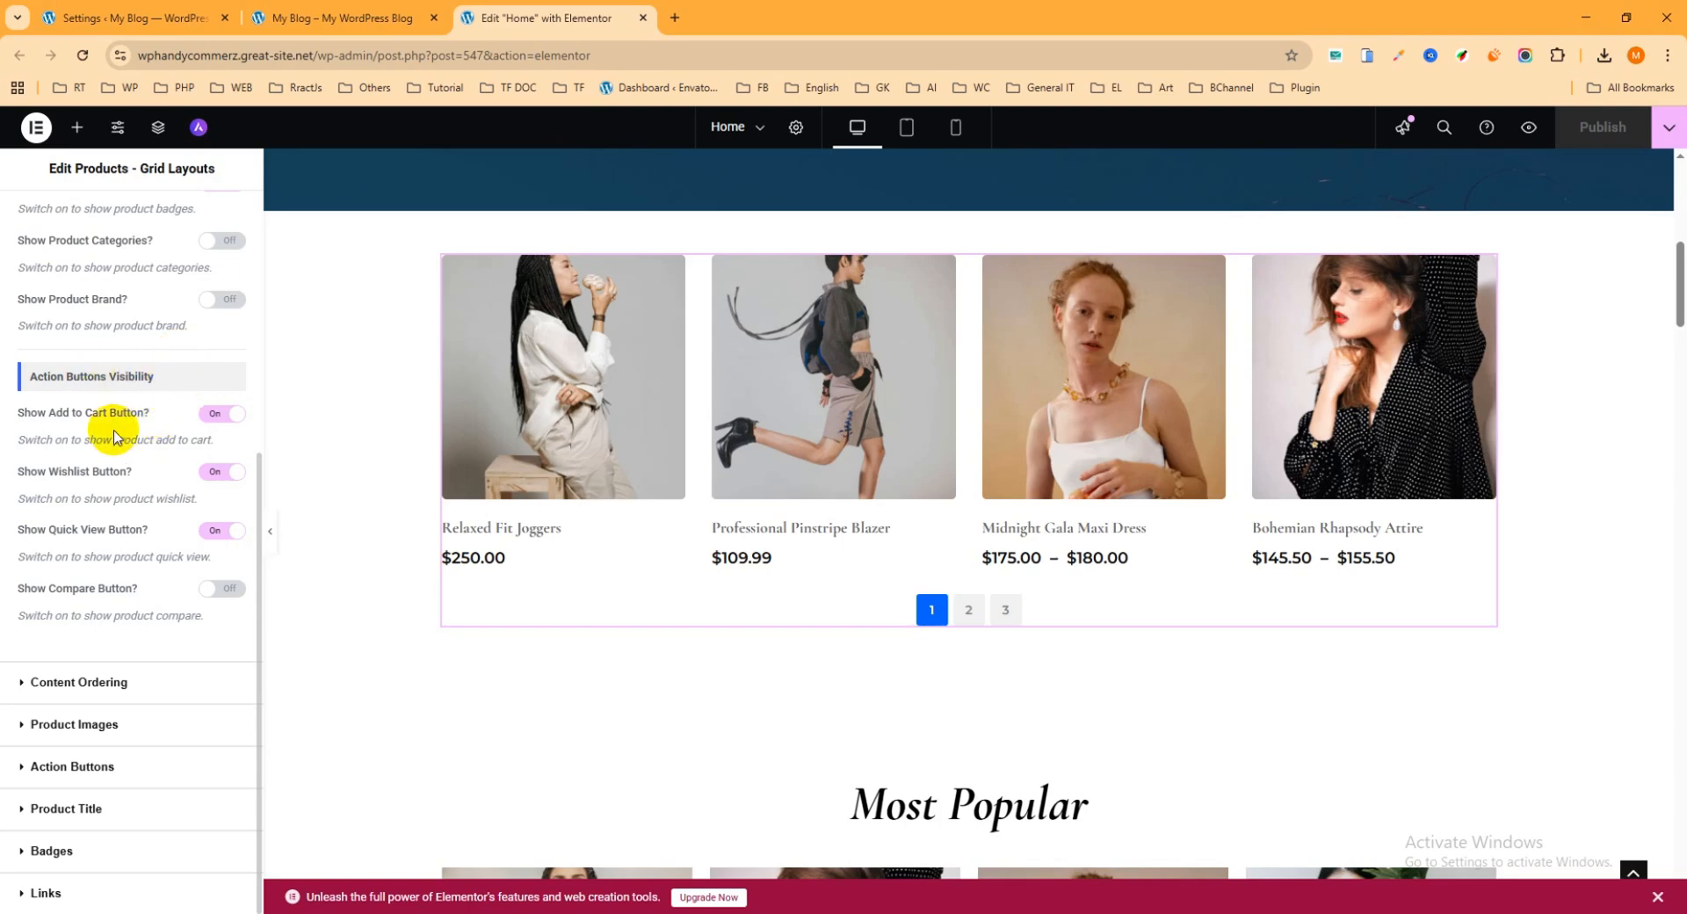
click(105, 682)
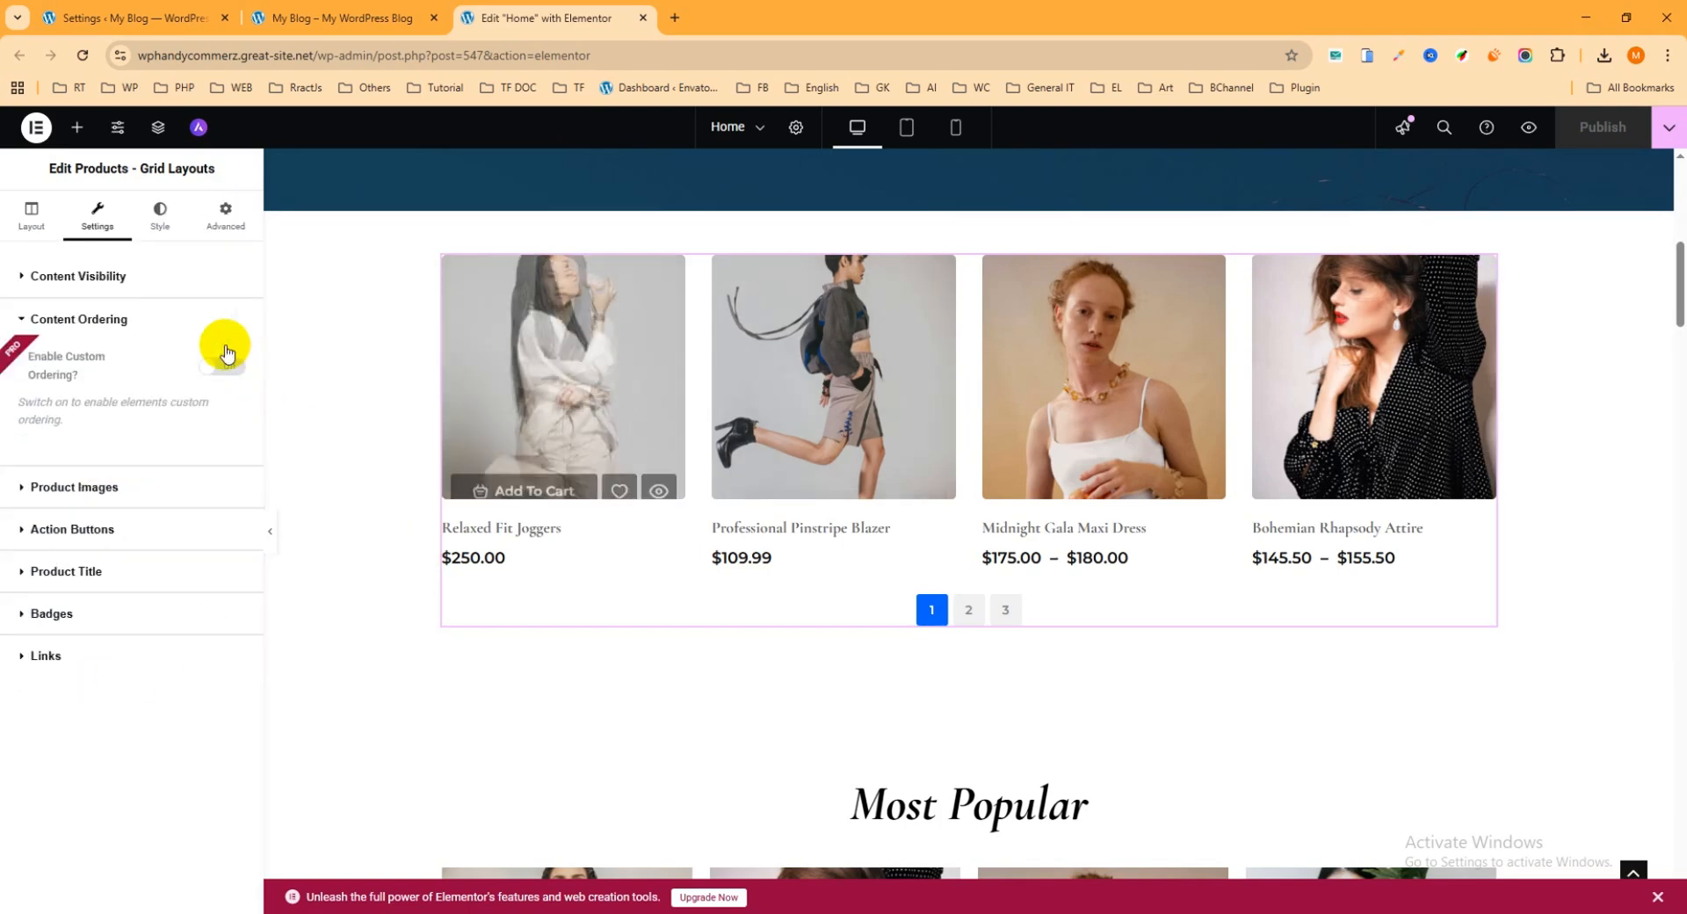
click(84, 486)
mouse_move(580, 391)
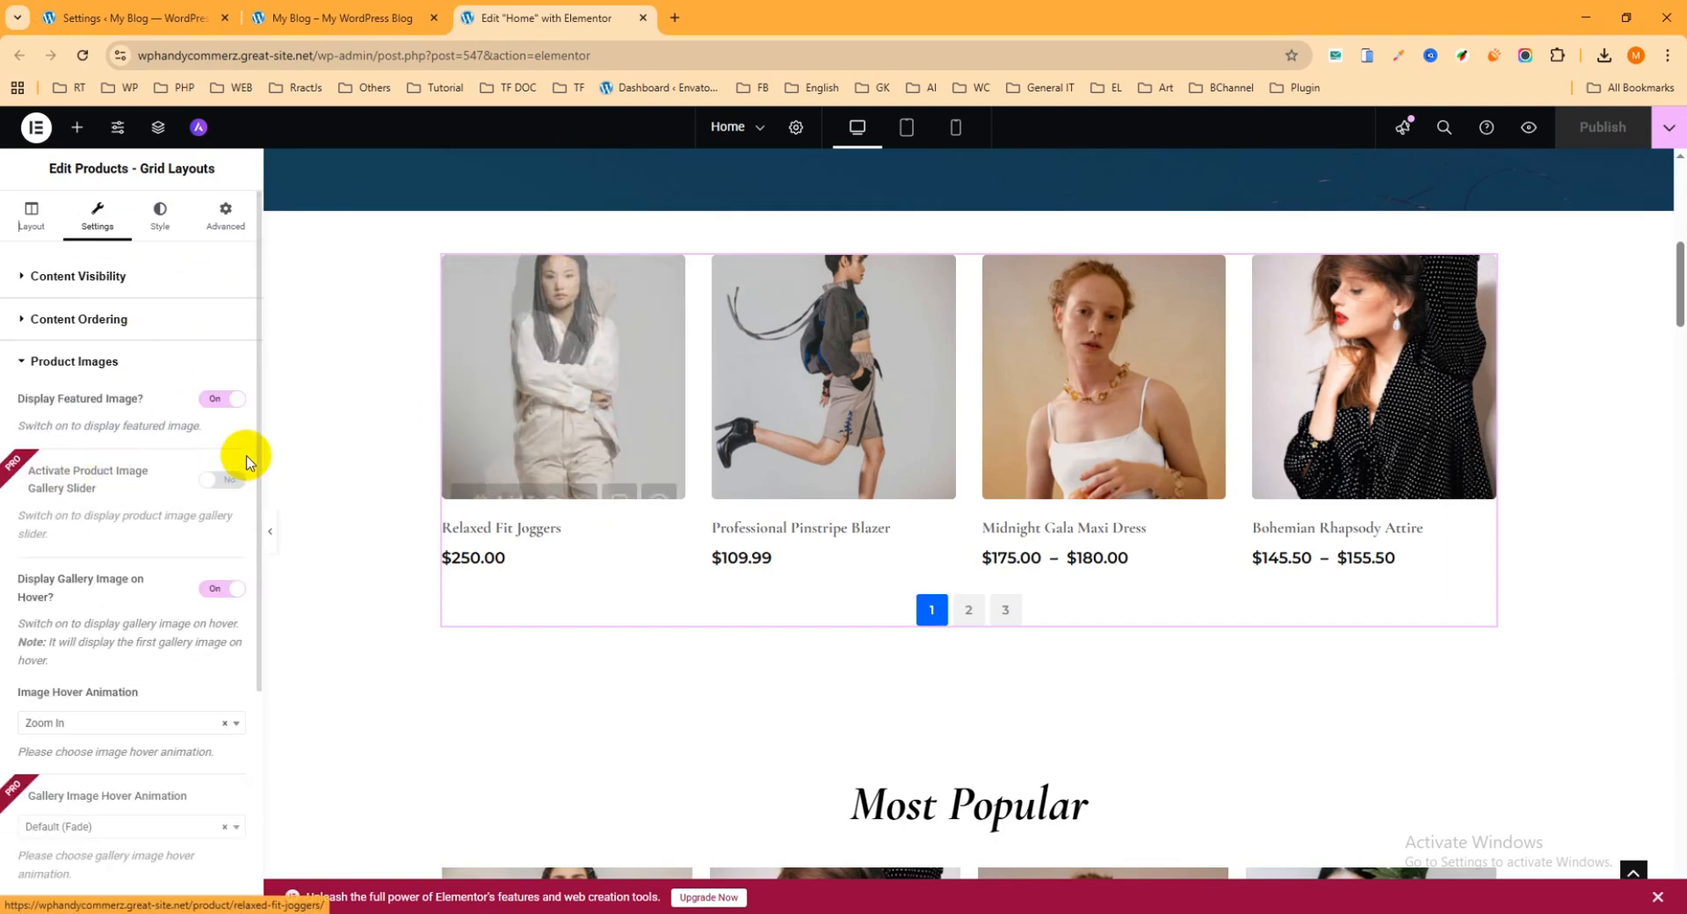
scroll(179, 480, down, 4)
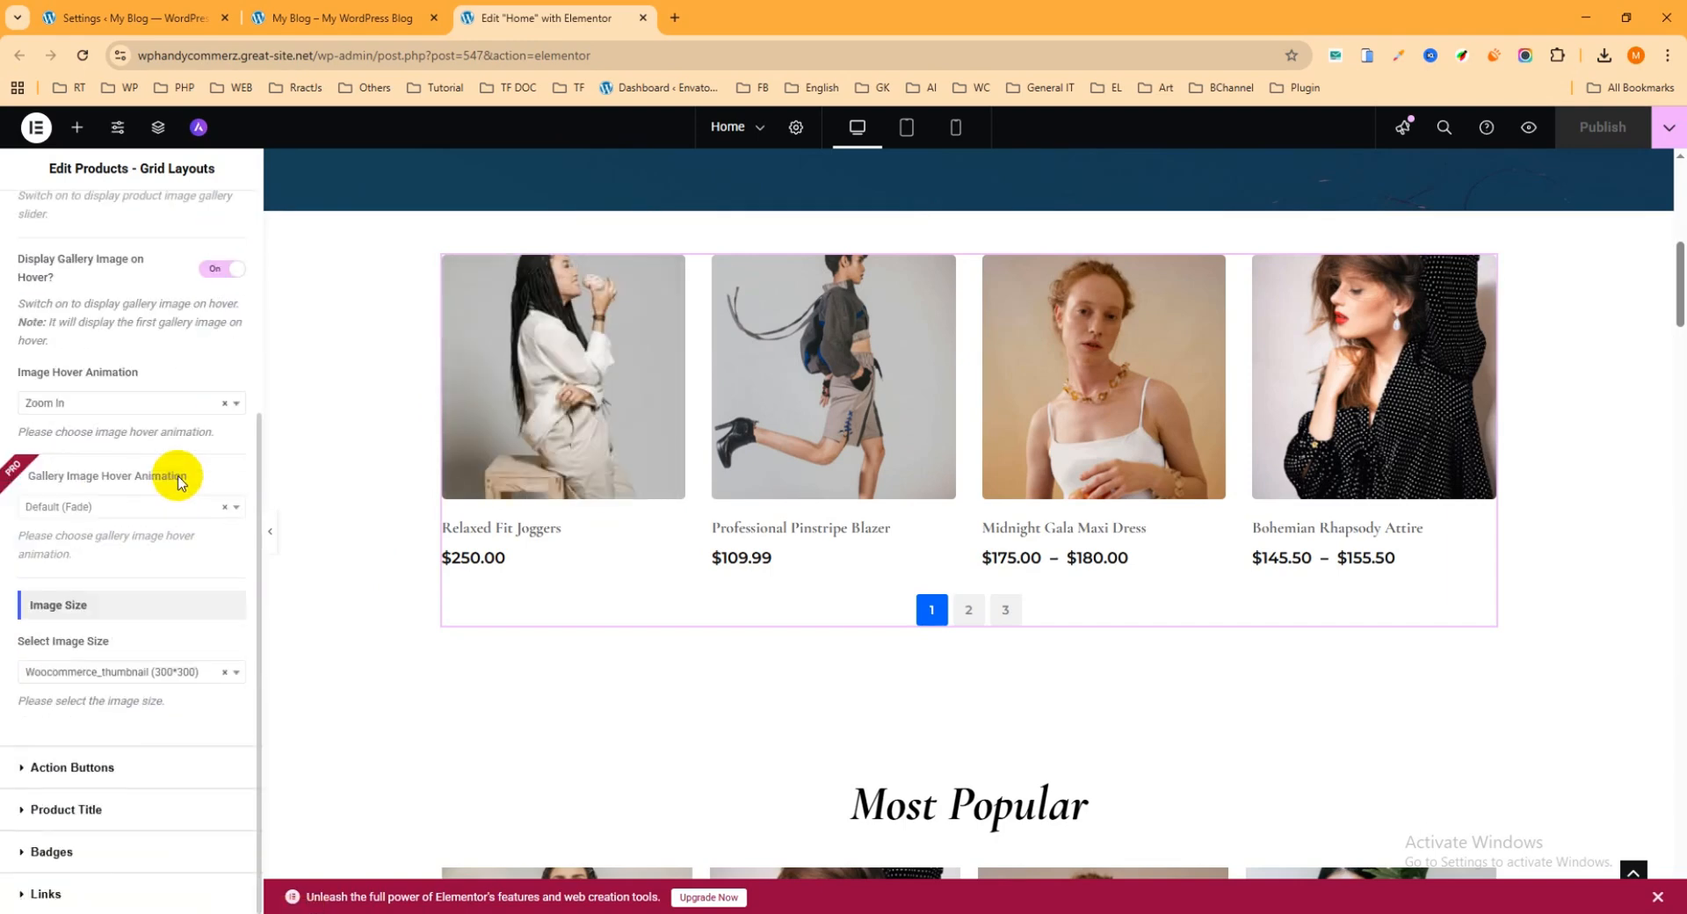
click(165, 671)
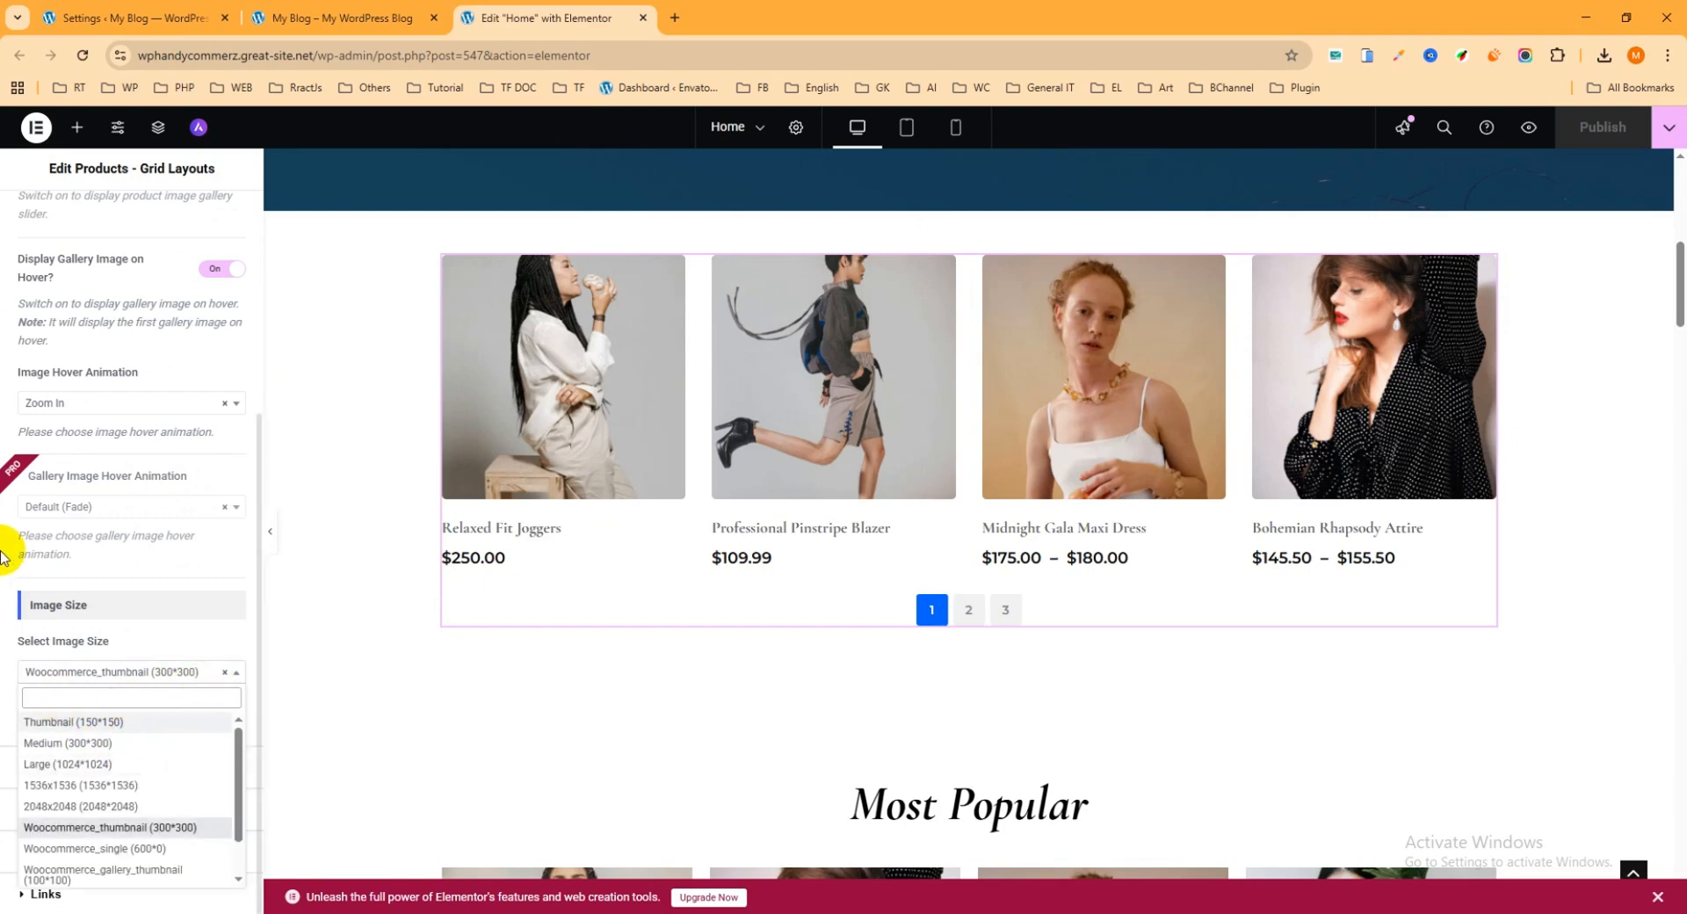
click(167, 587)
Step: Try turning off the Add to Cart text in the Action Buttons settings, restore it, and review the wishlist and quick view options
click(62, 767)
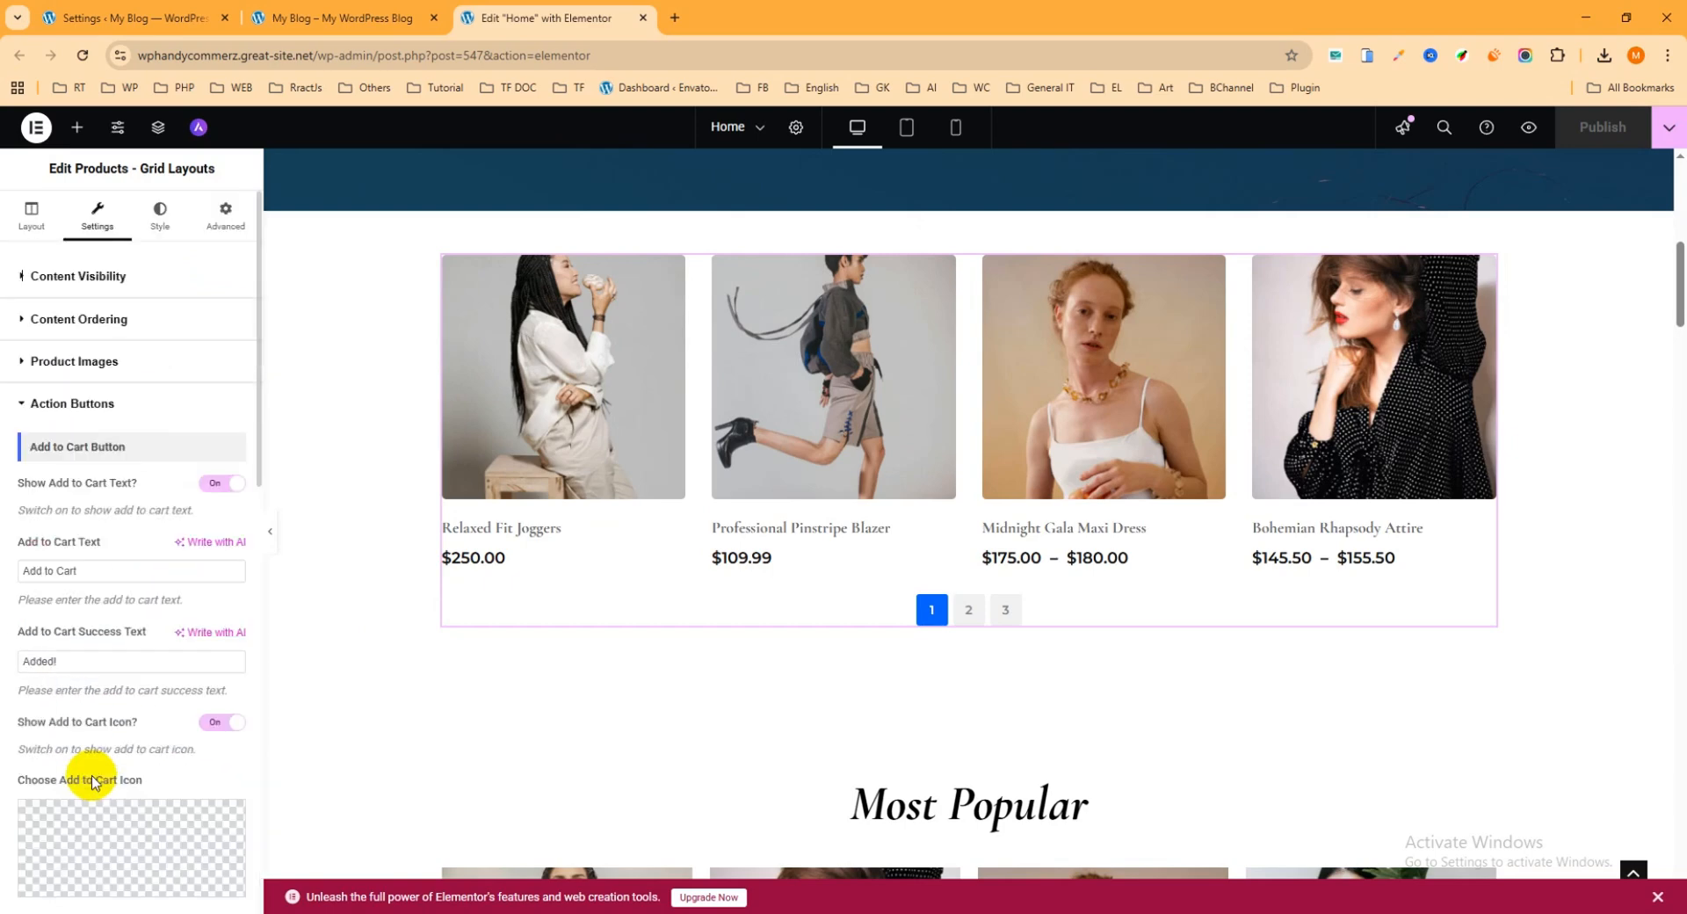
mouse_move(626, 406)
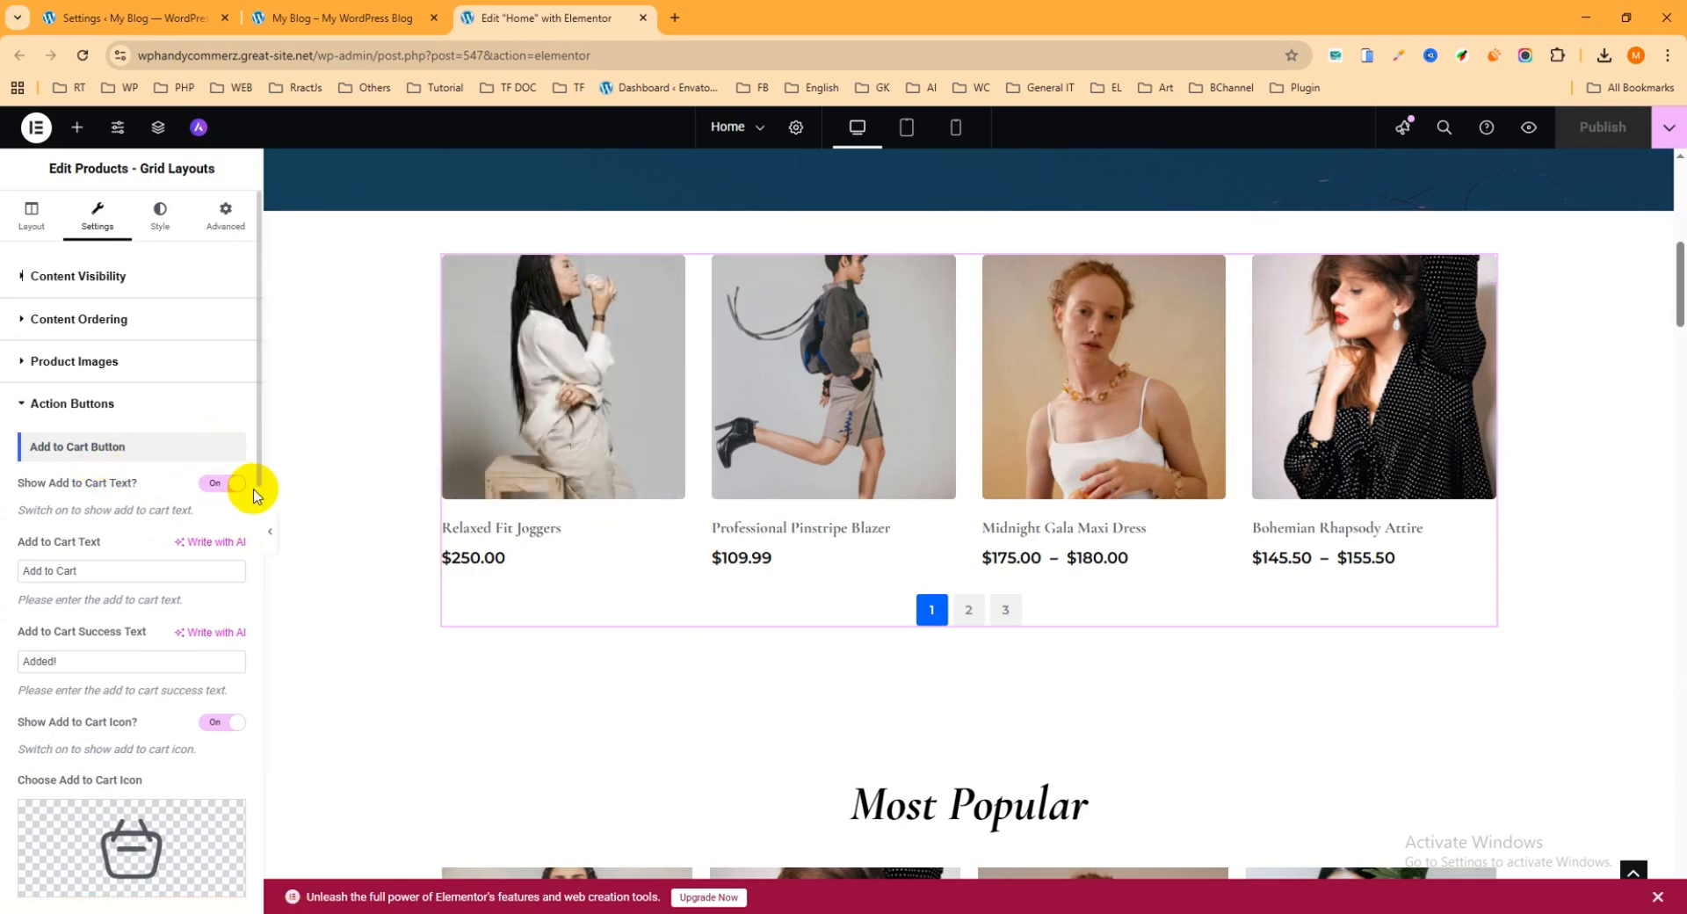
triple_click(57, 573)
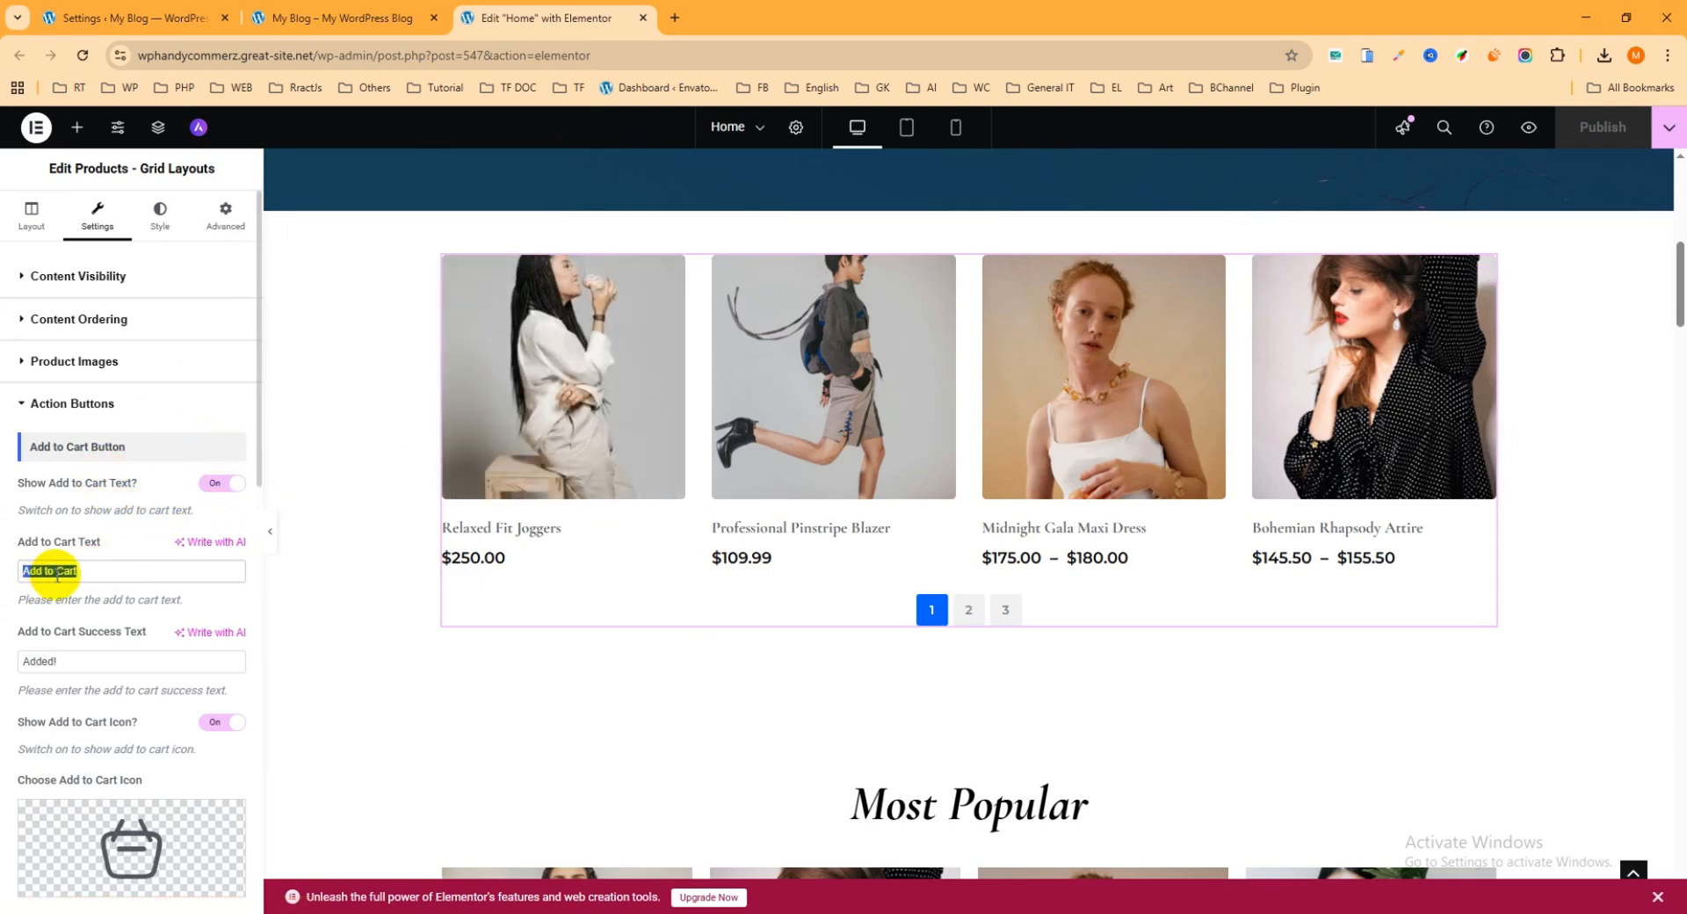
double_click(68, 570)
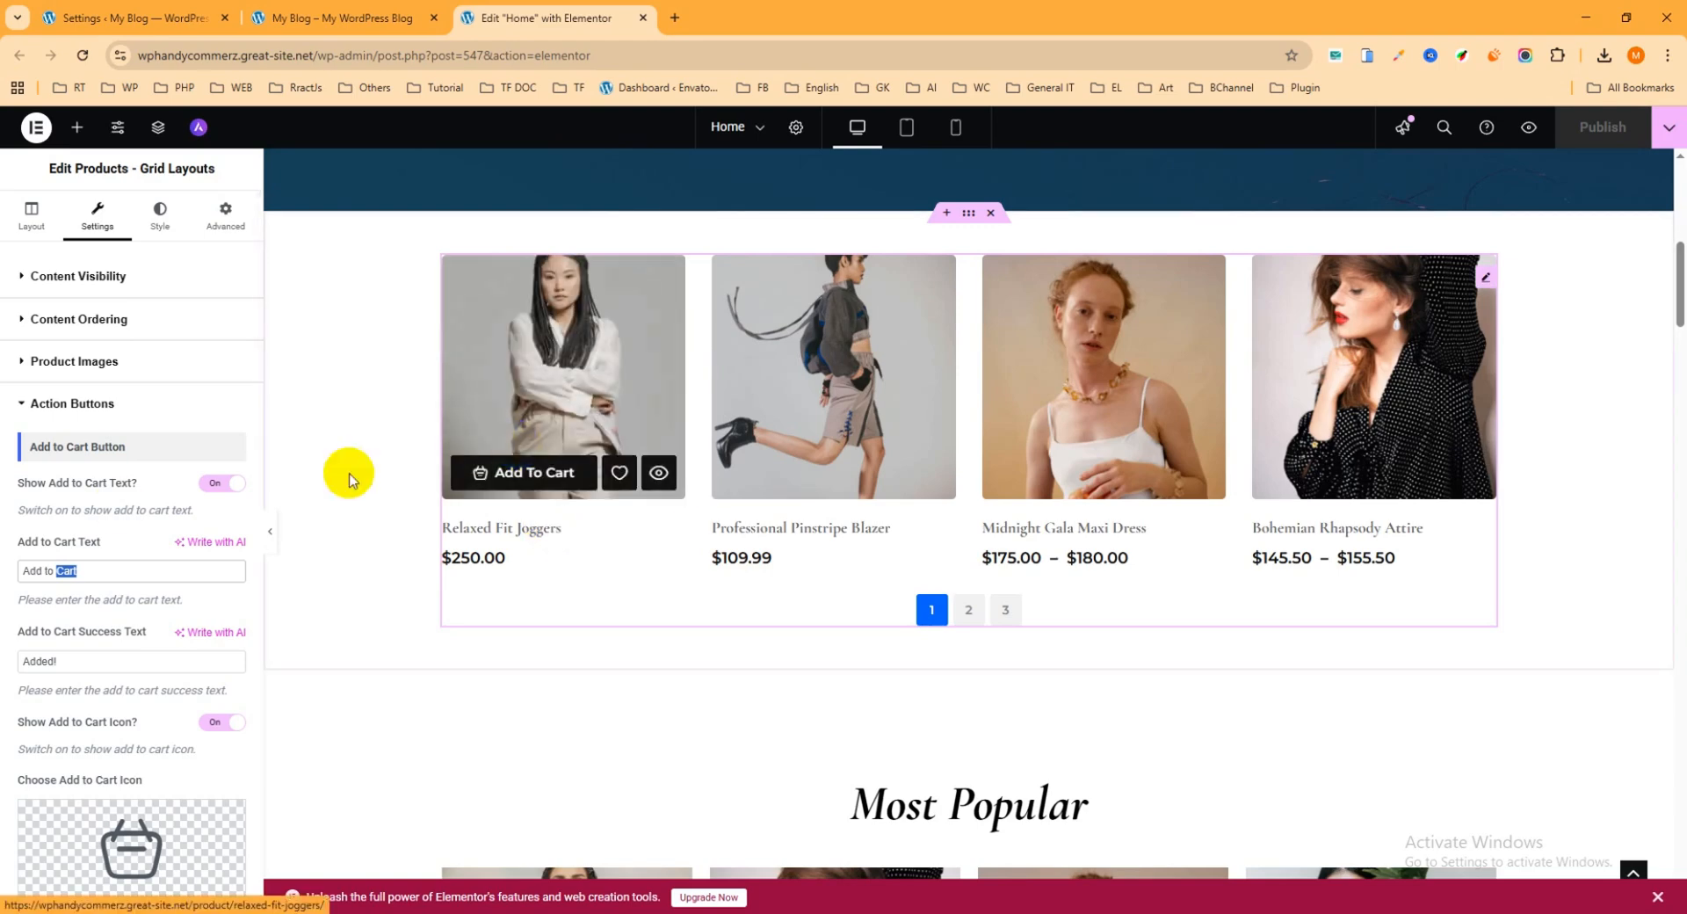
click(230, 485)
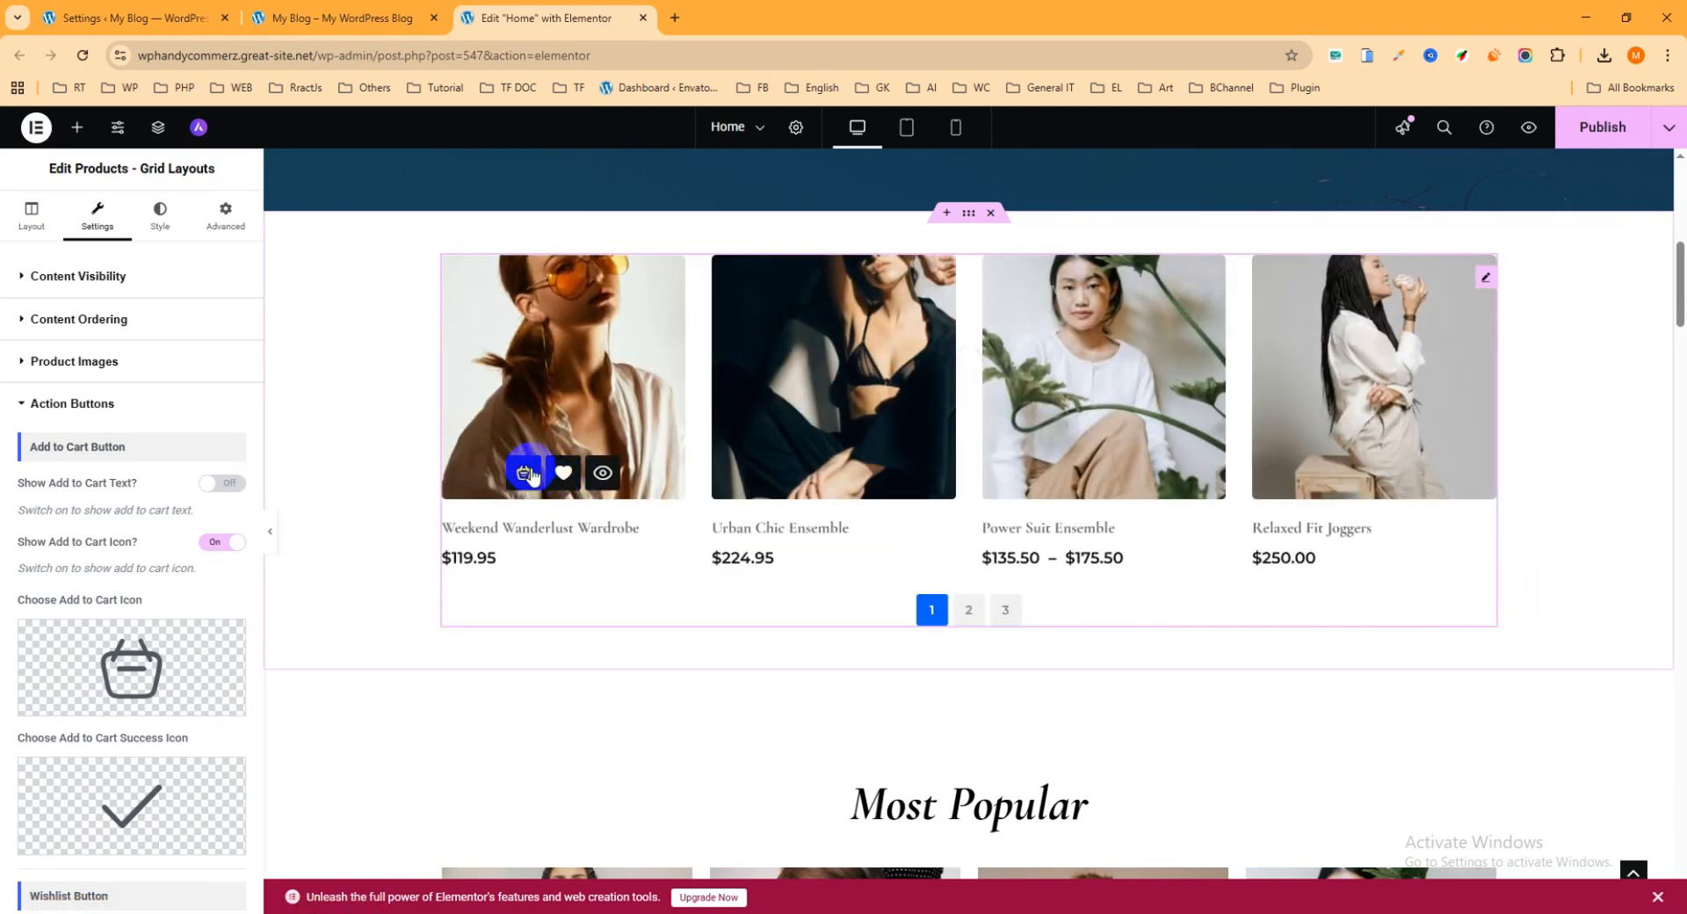
click(224, 483)
scroll(171, 481, down, 5)
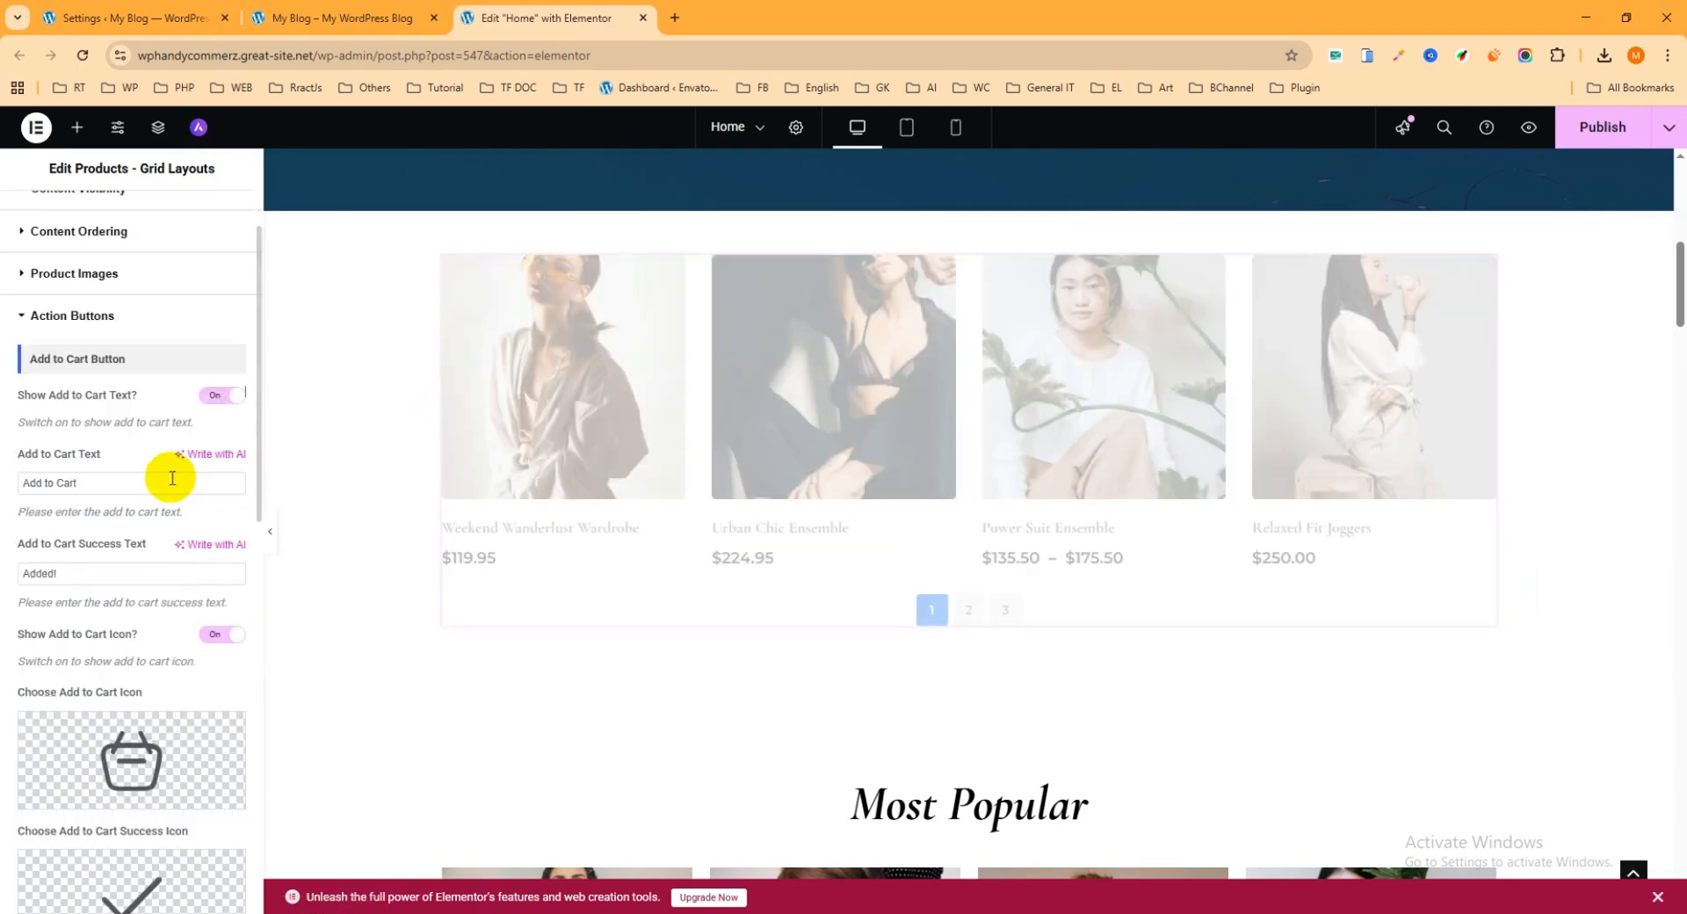
scroll(156, 511, down, 7)
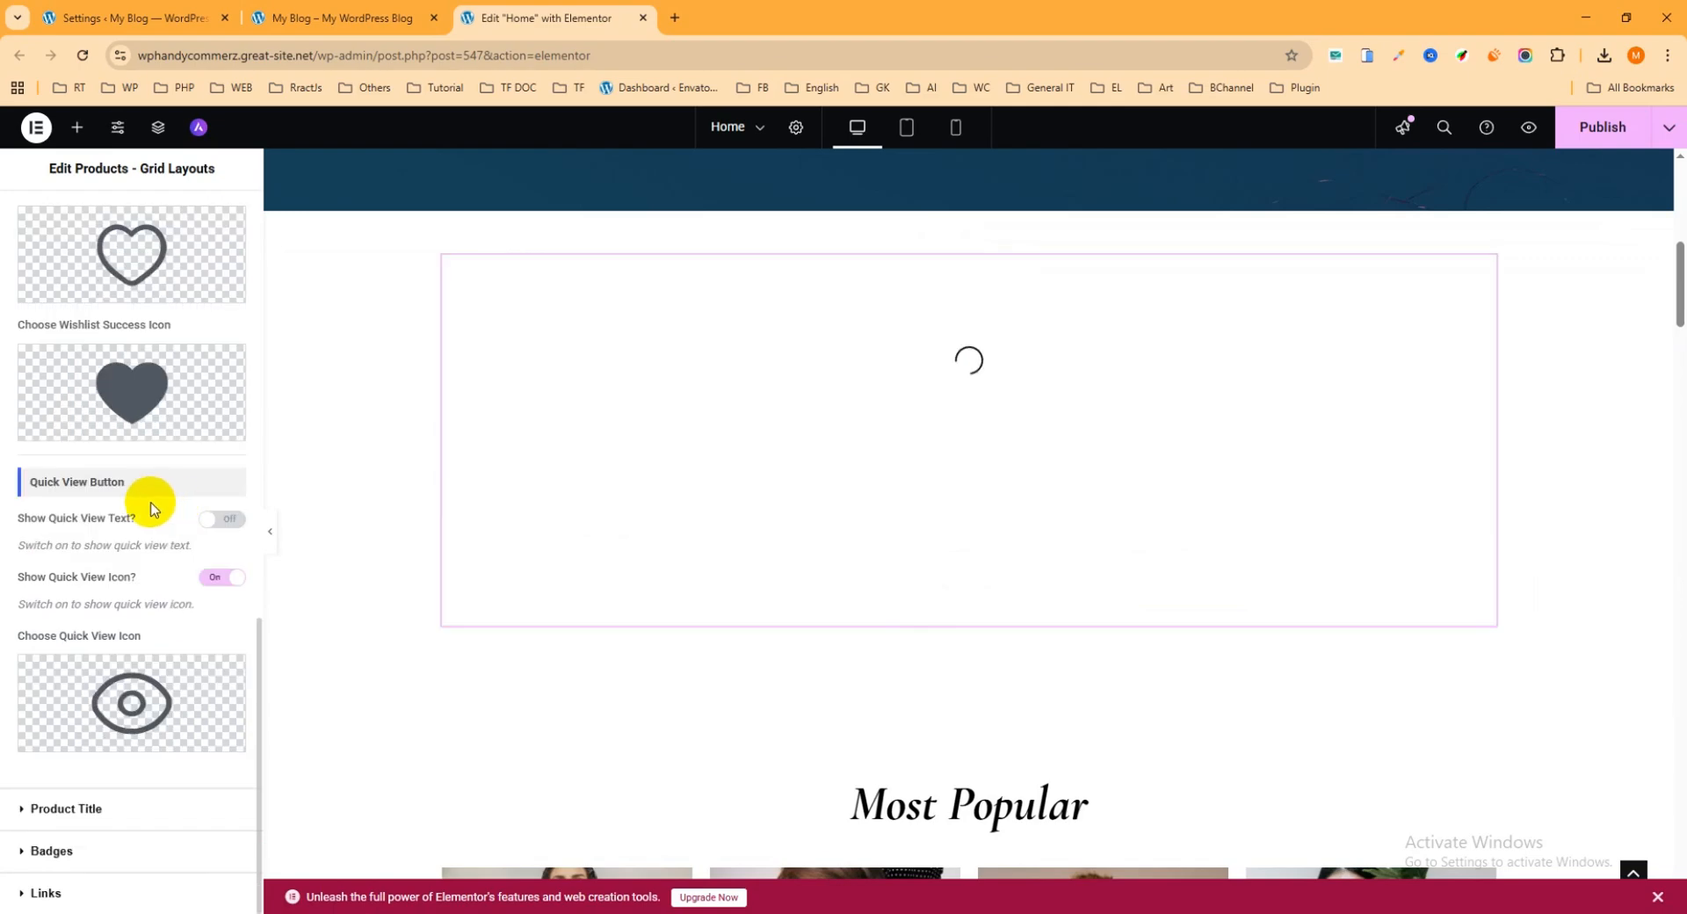
scroll(697, 482, down, 1)
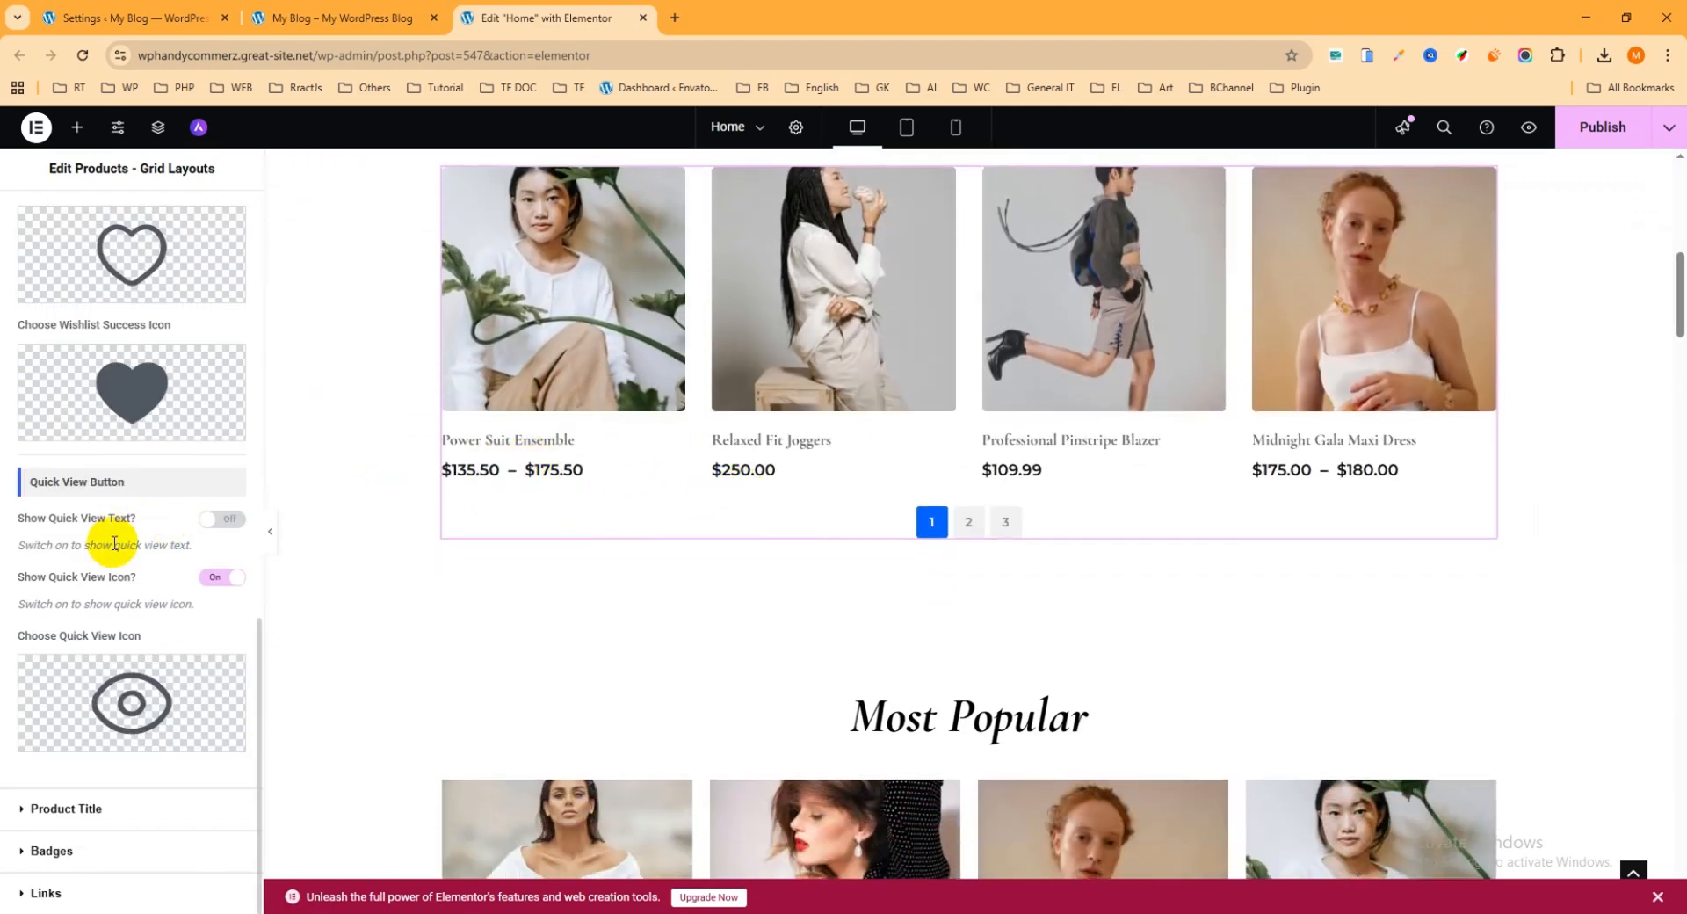
Step: Examine the product grid's Product Title tag choices, keeping H3, and review the Badges settings with their preset appearances
click(85, 810)
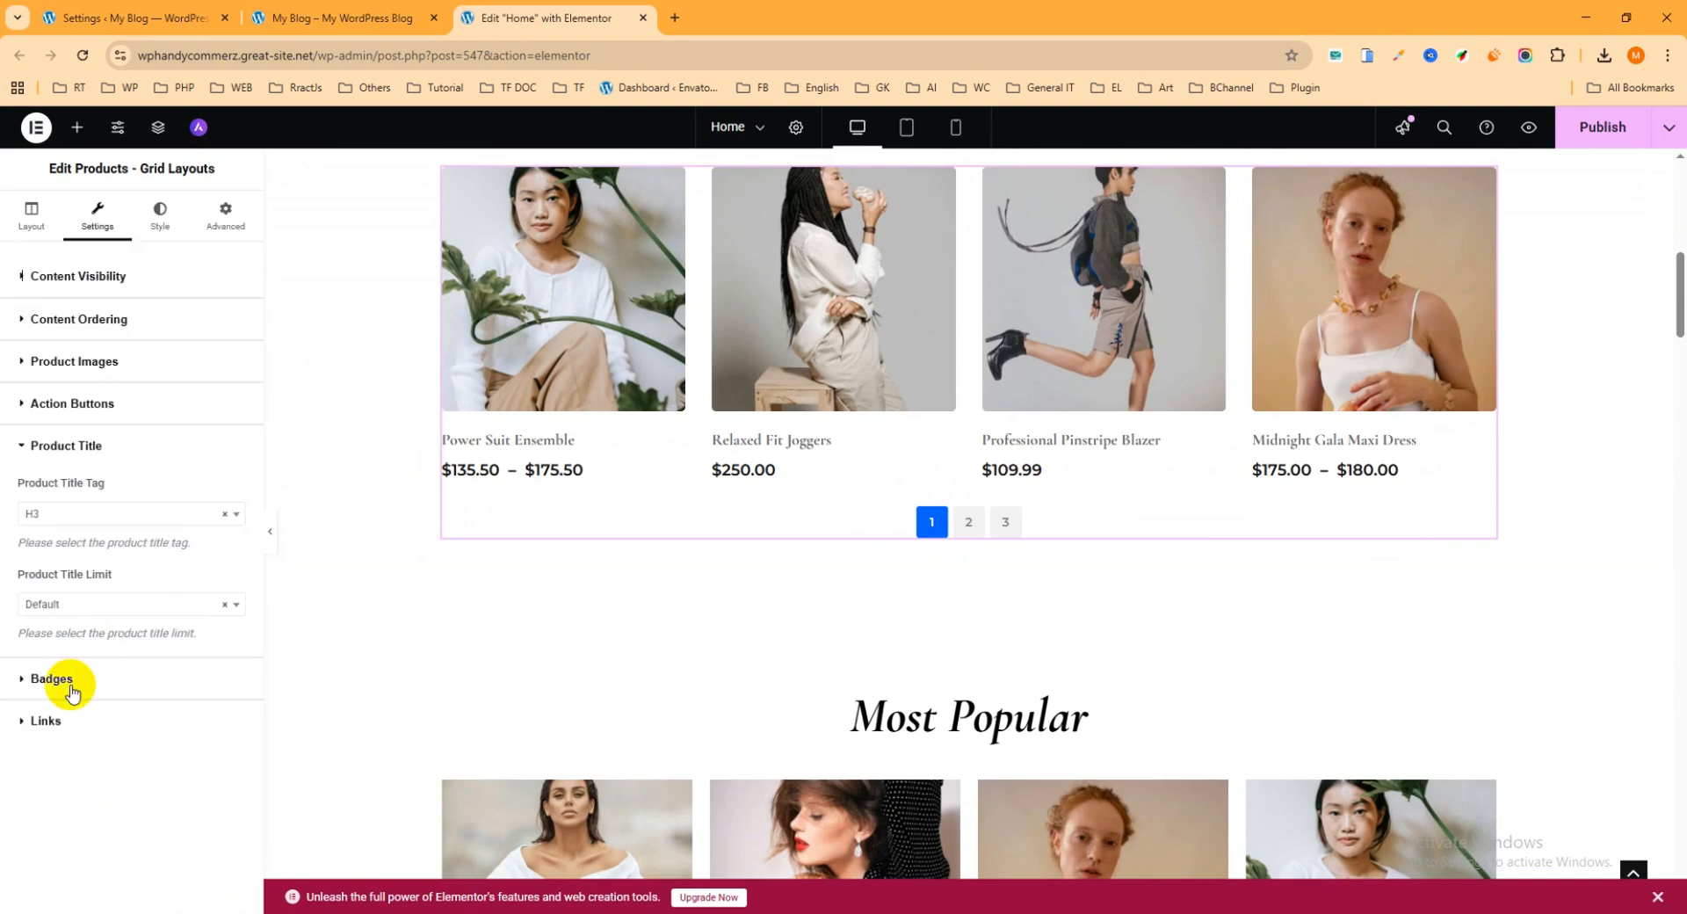
click(66, 519)
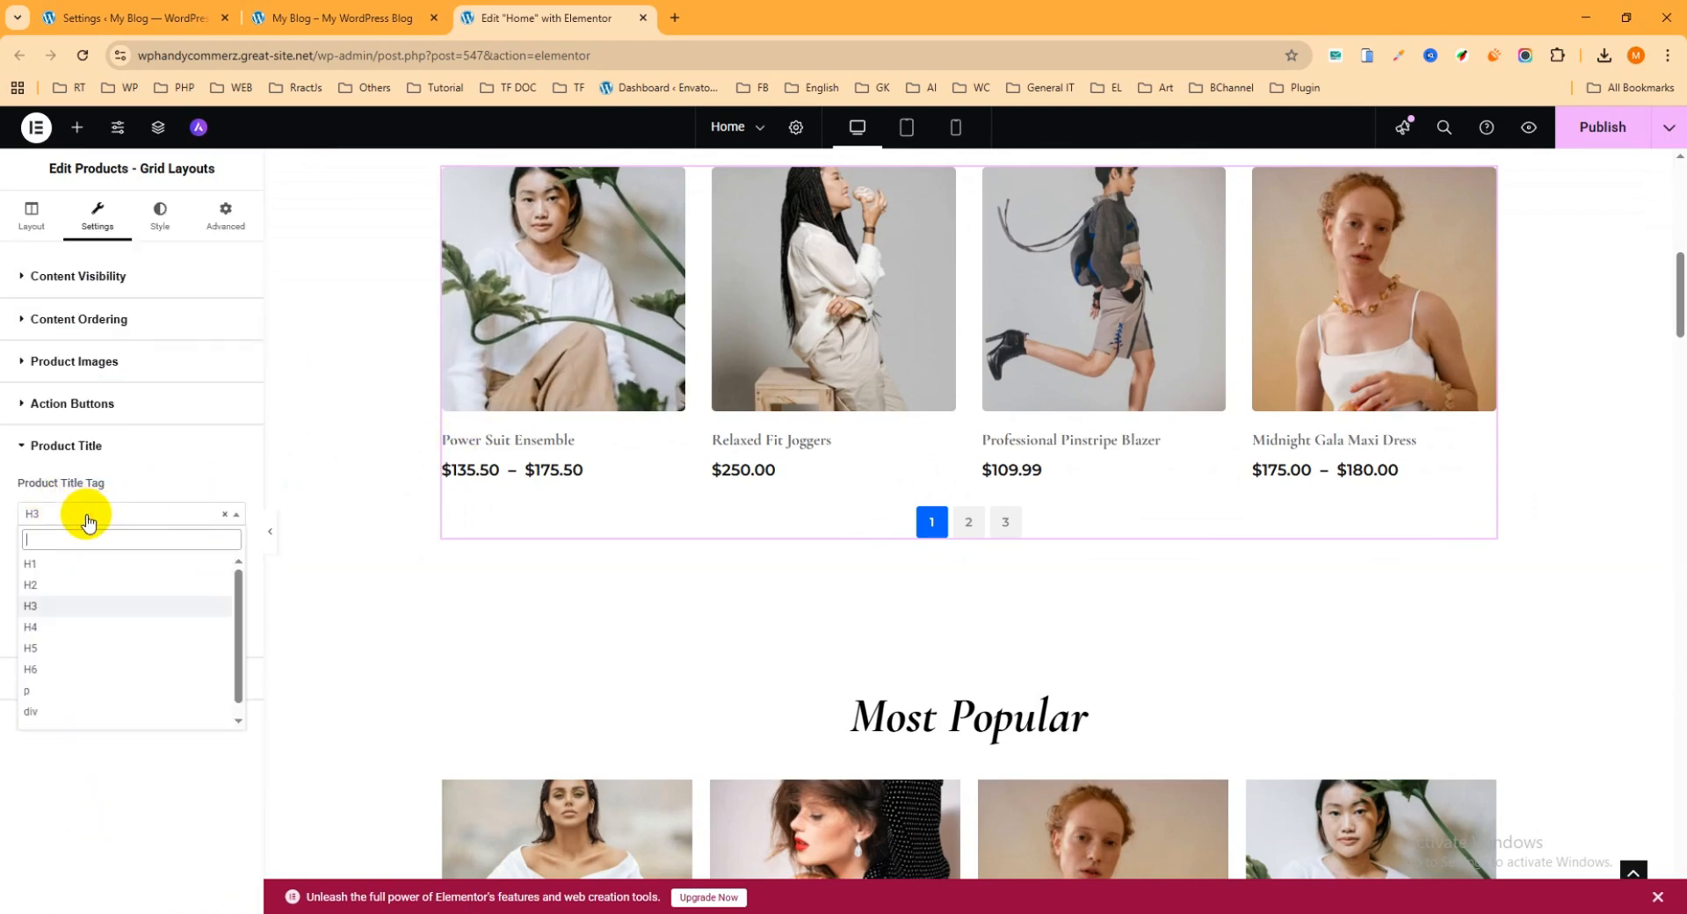
click(64, 527)
click(64, 523)
click(59, 590)
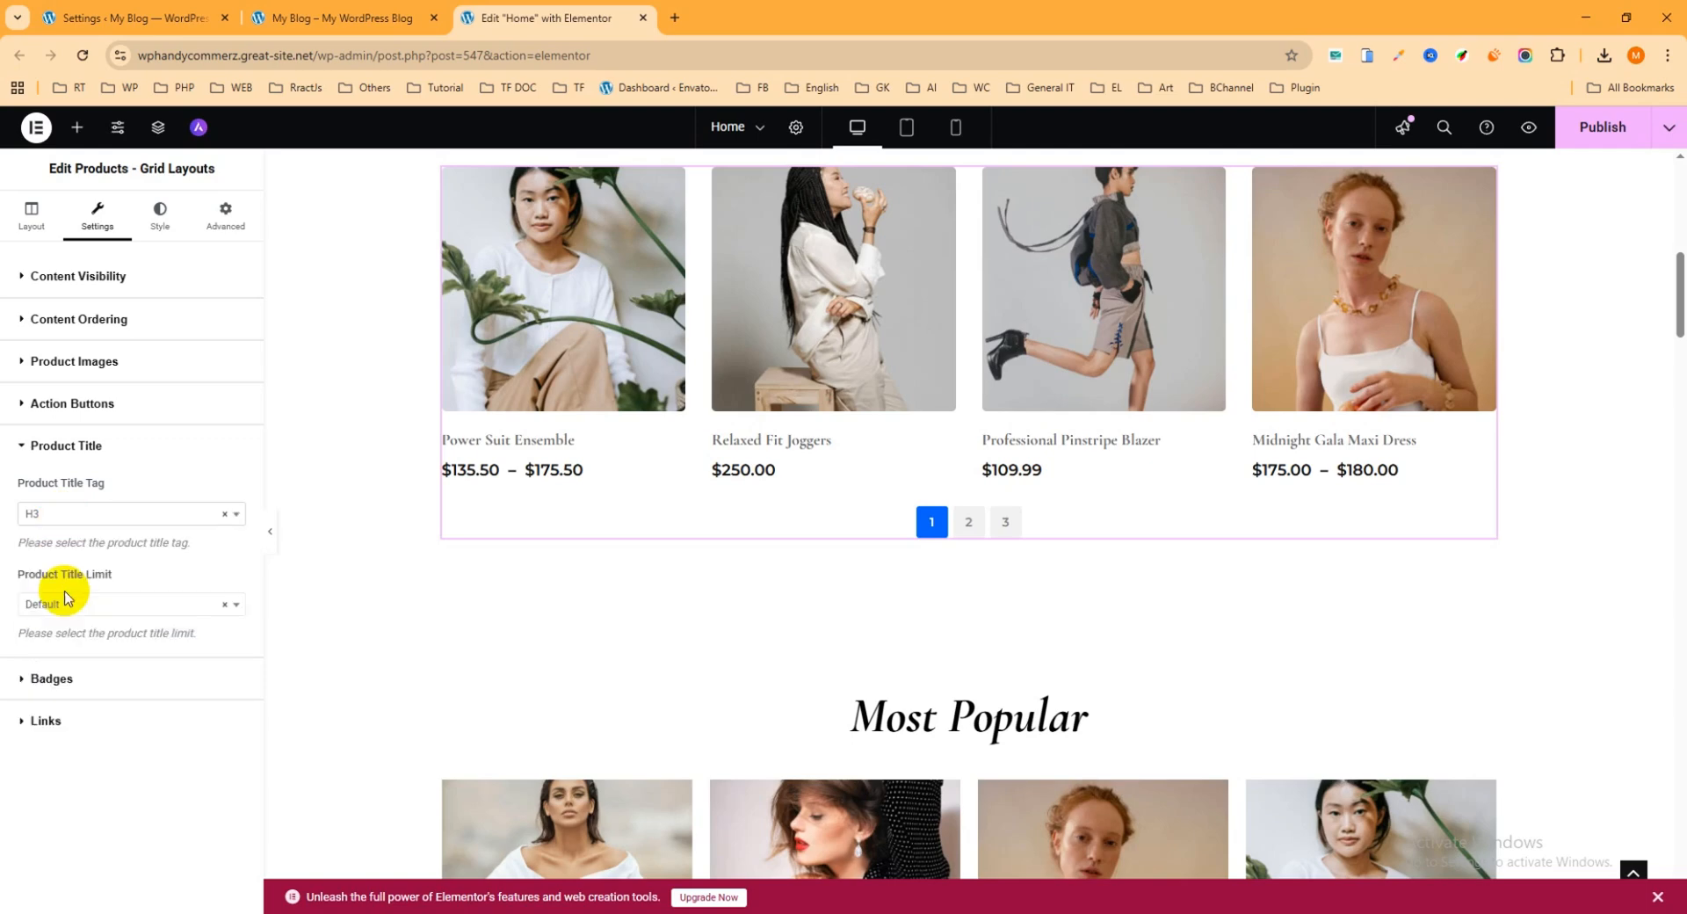
click(81, 512)
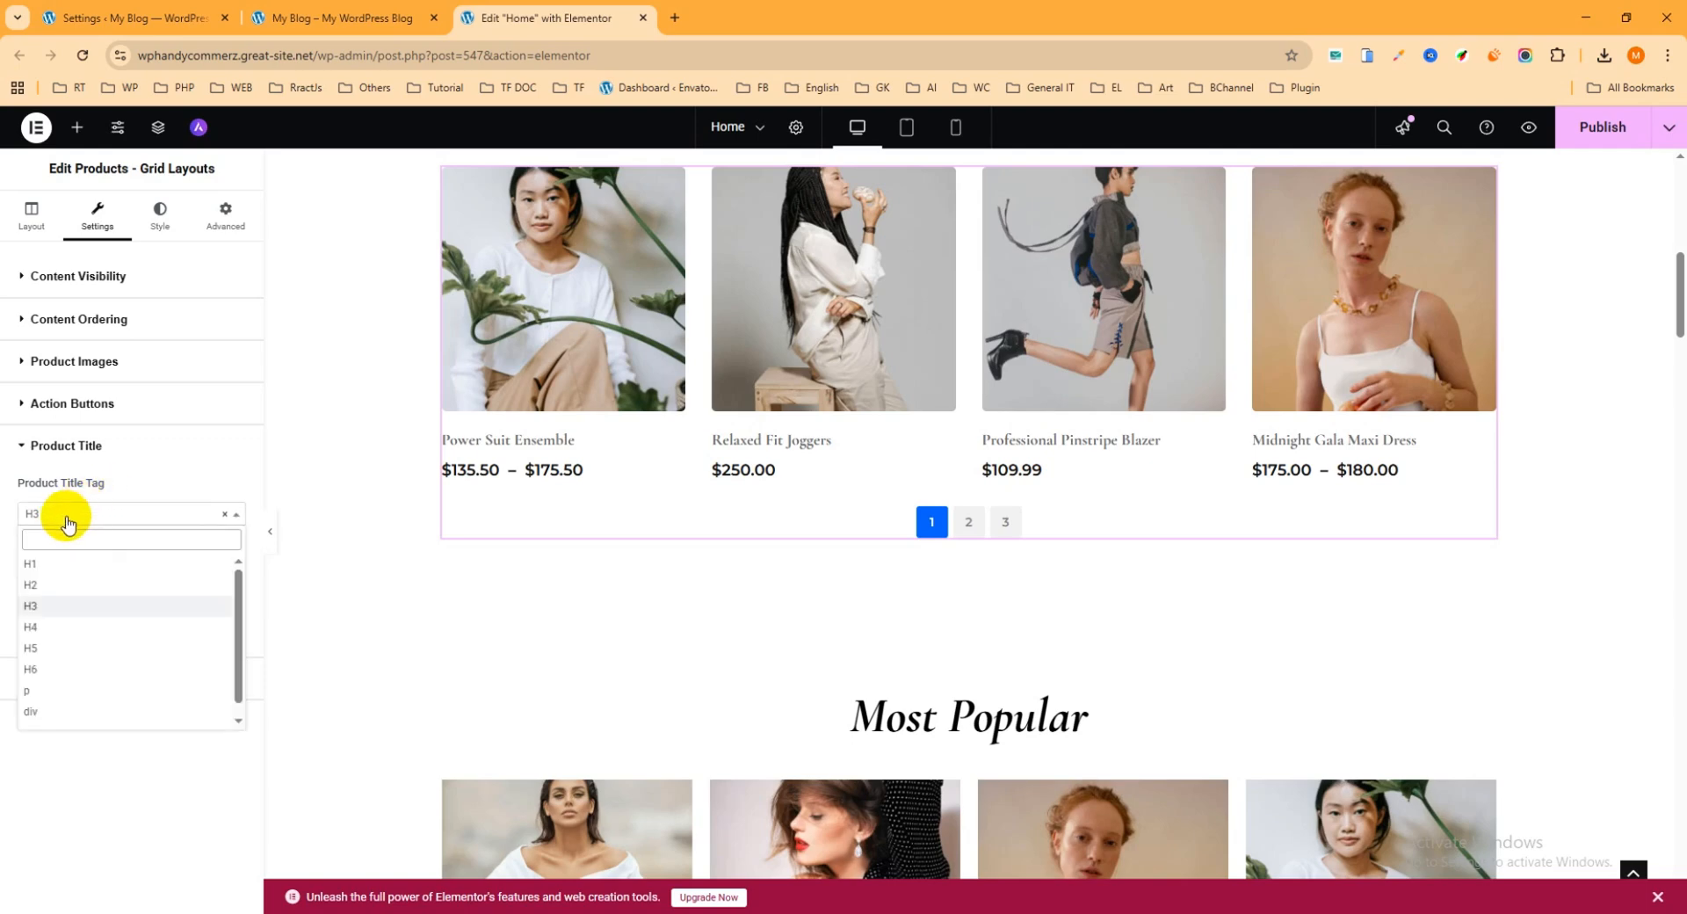
click(44, 605)
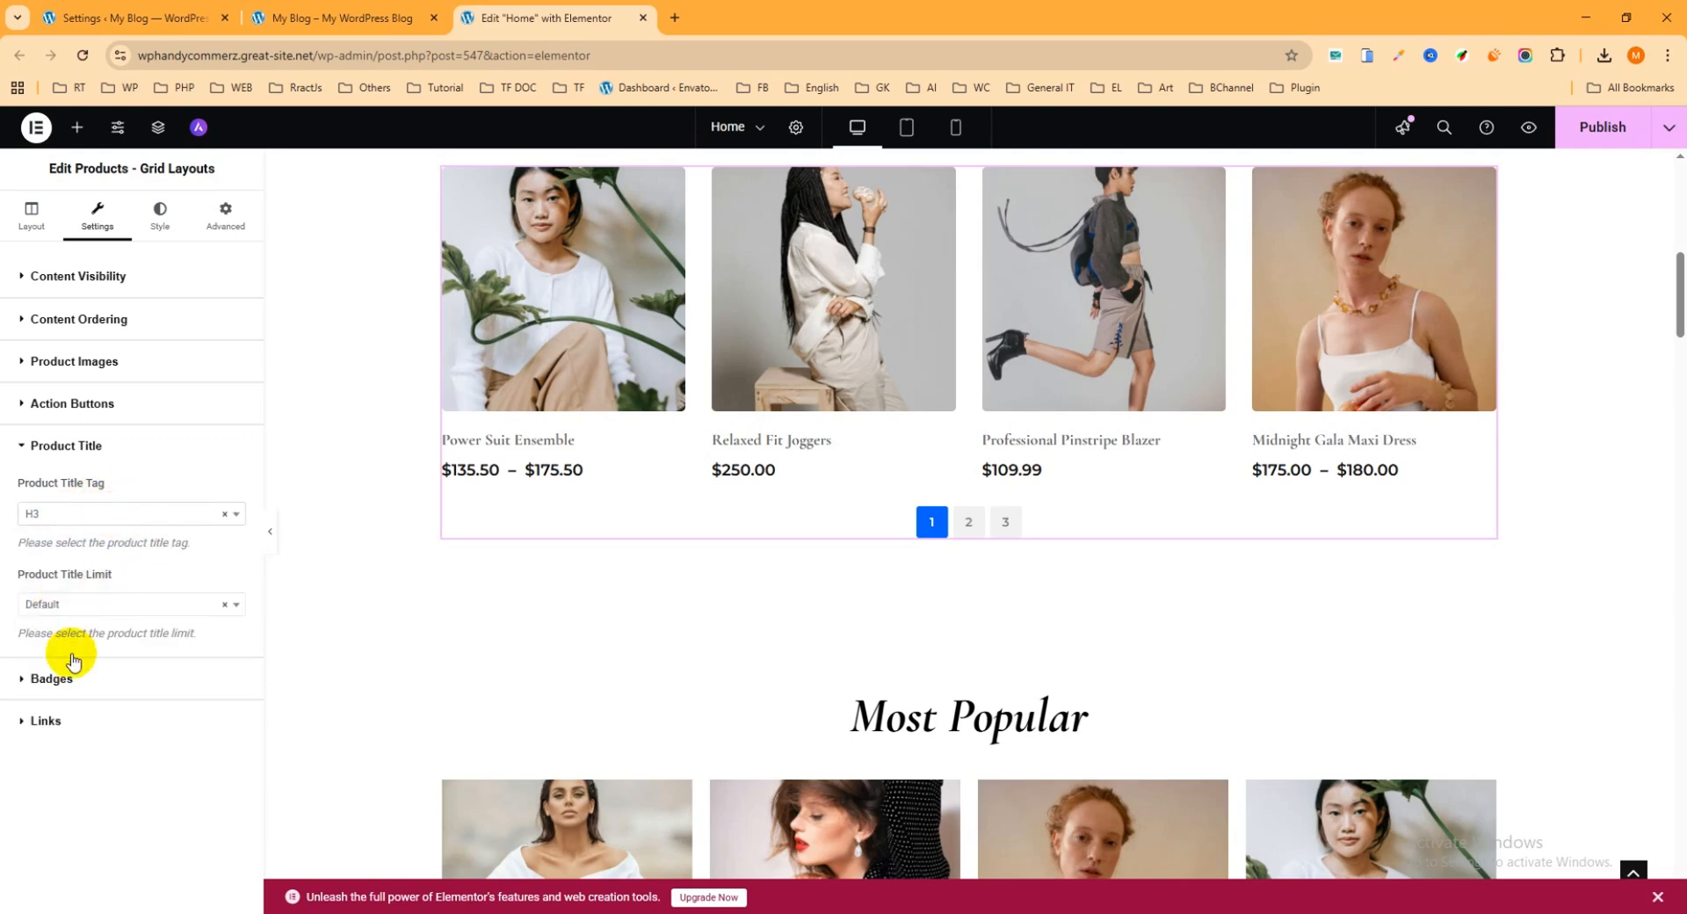
click(52, 678)
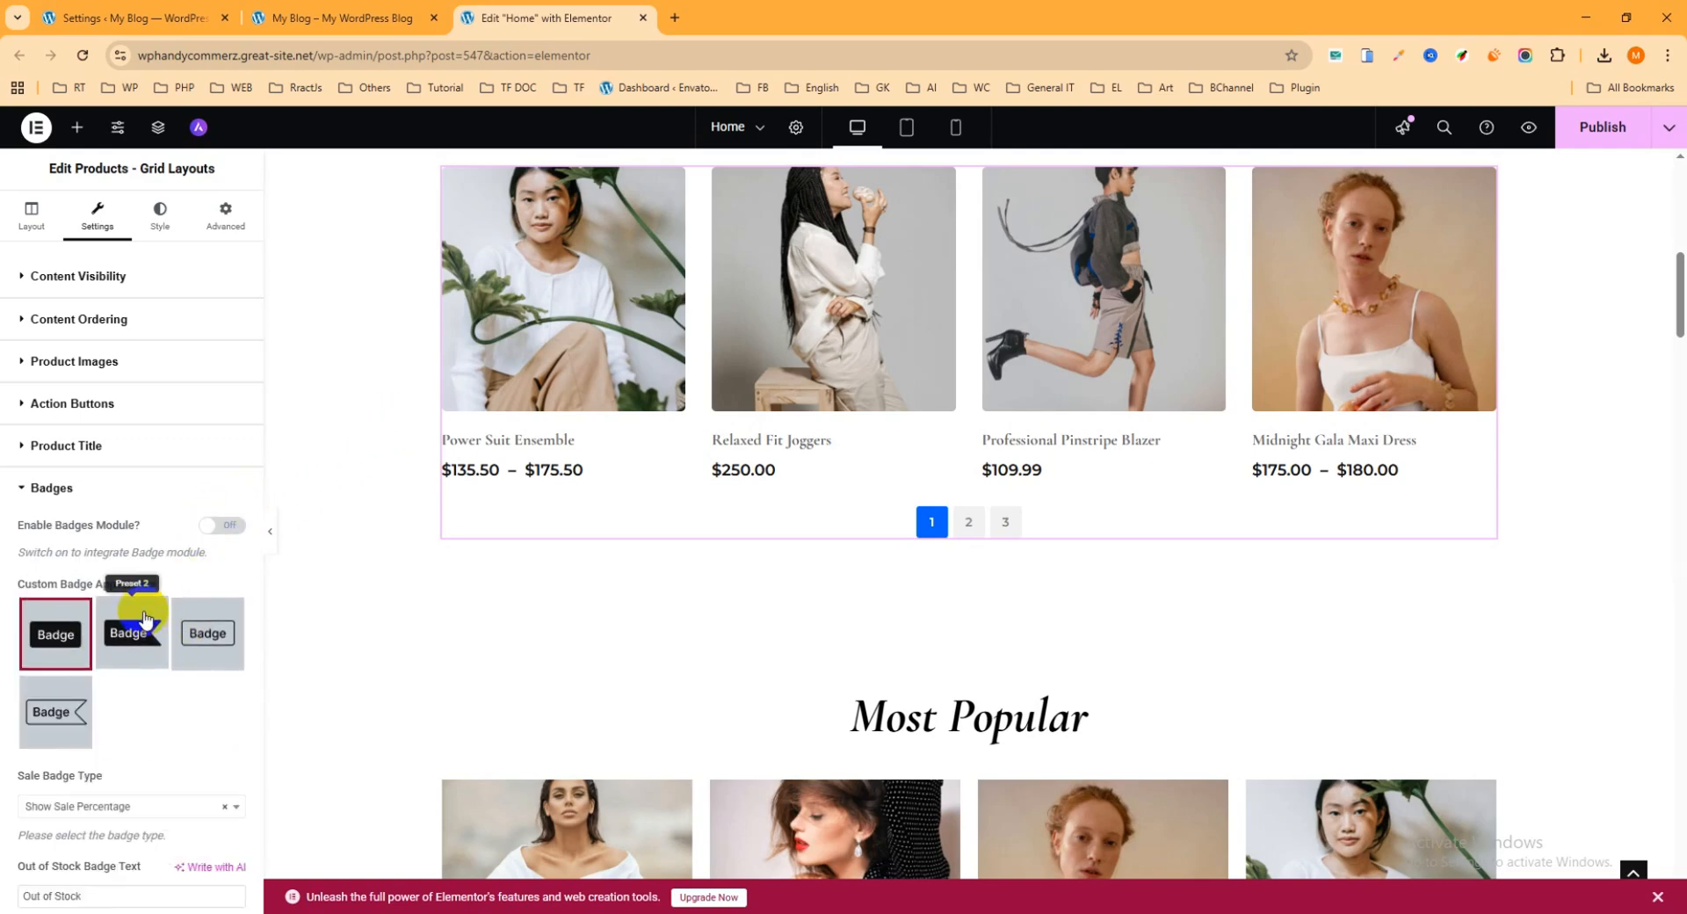
scroll(207, 538, down, 1)
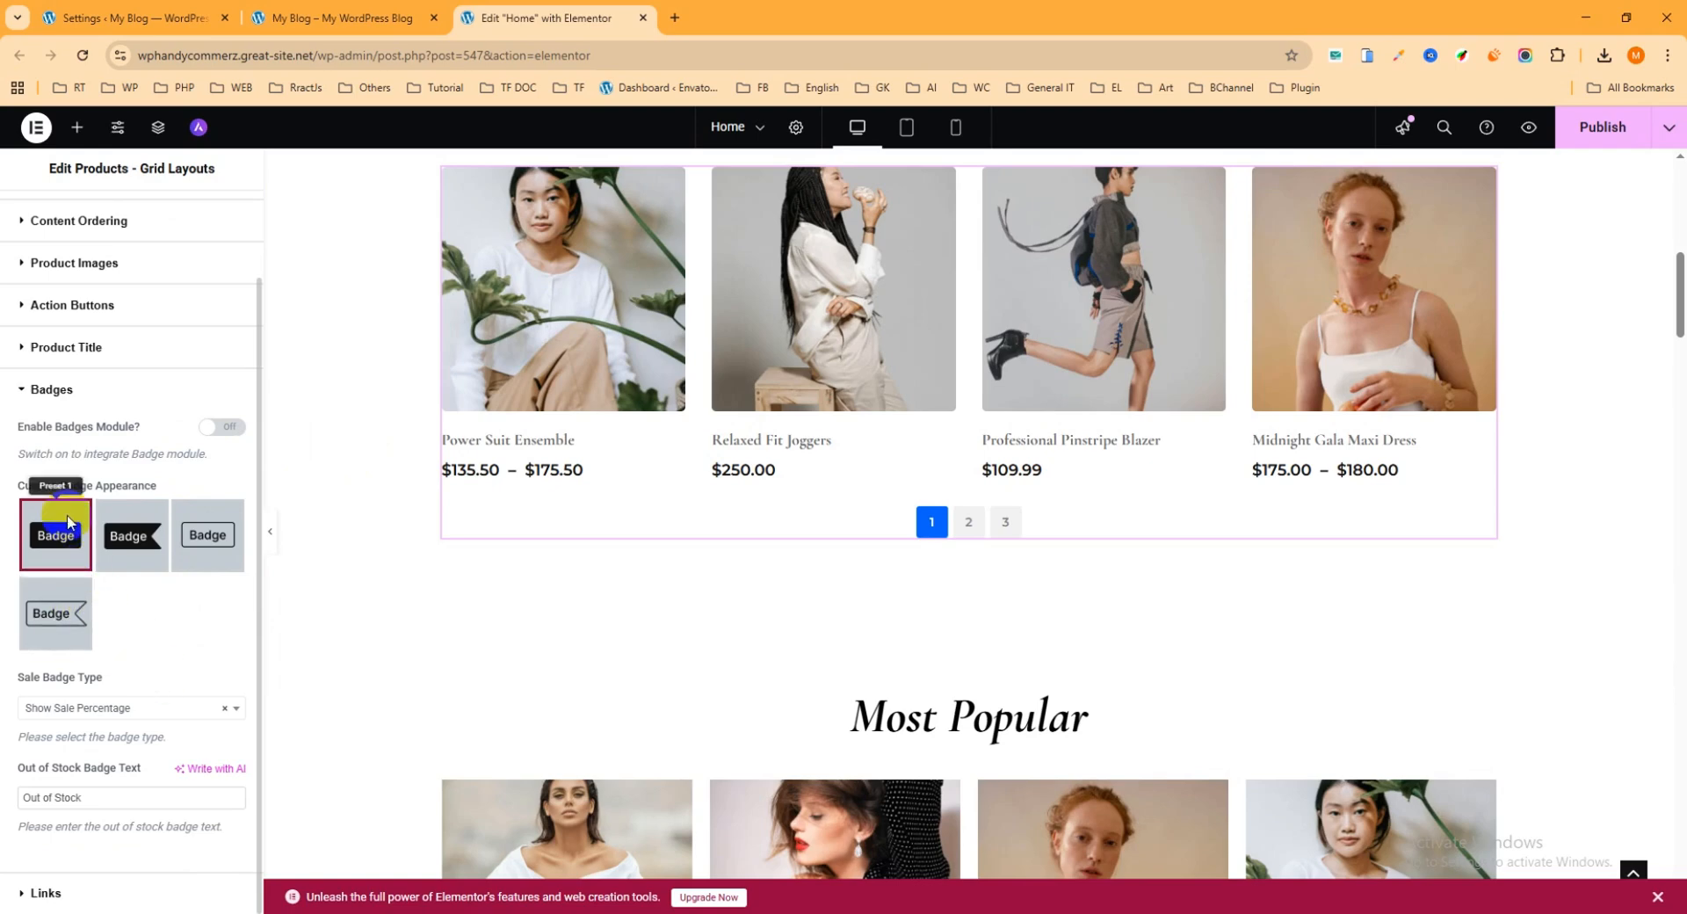
click(67, 395)
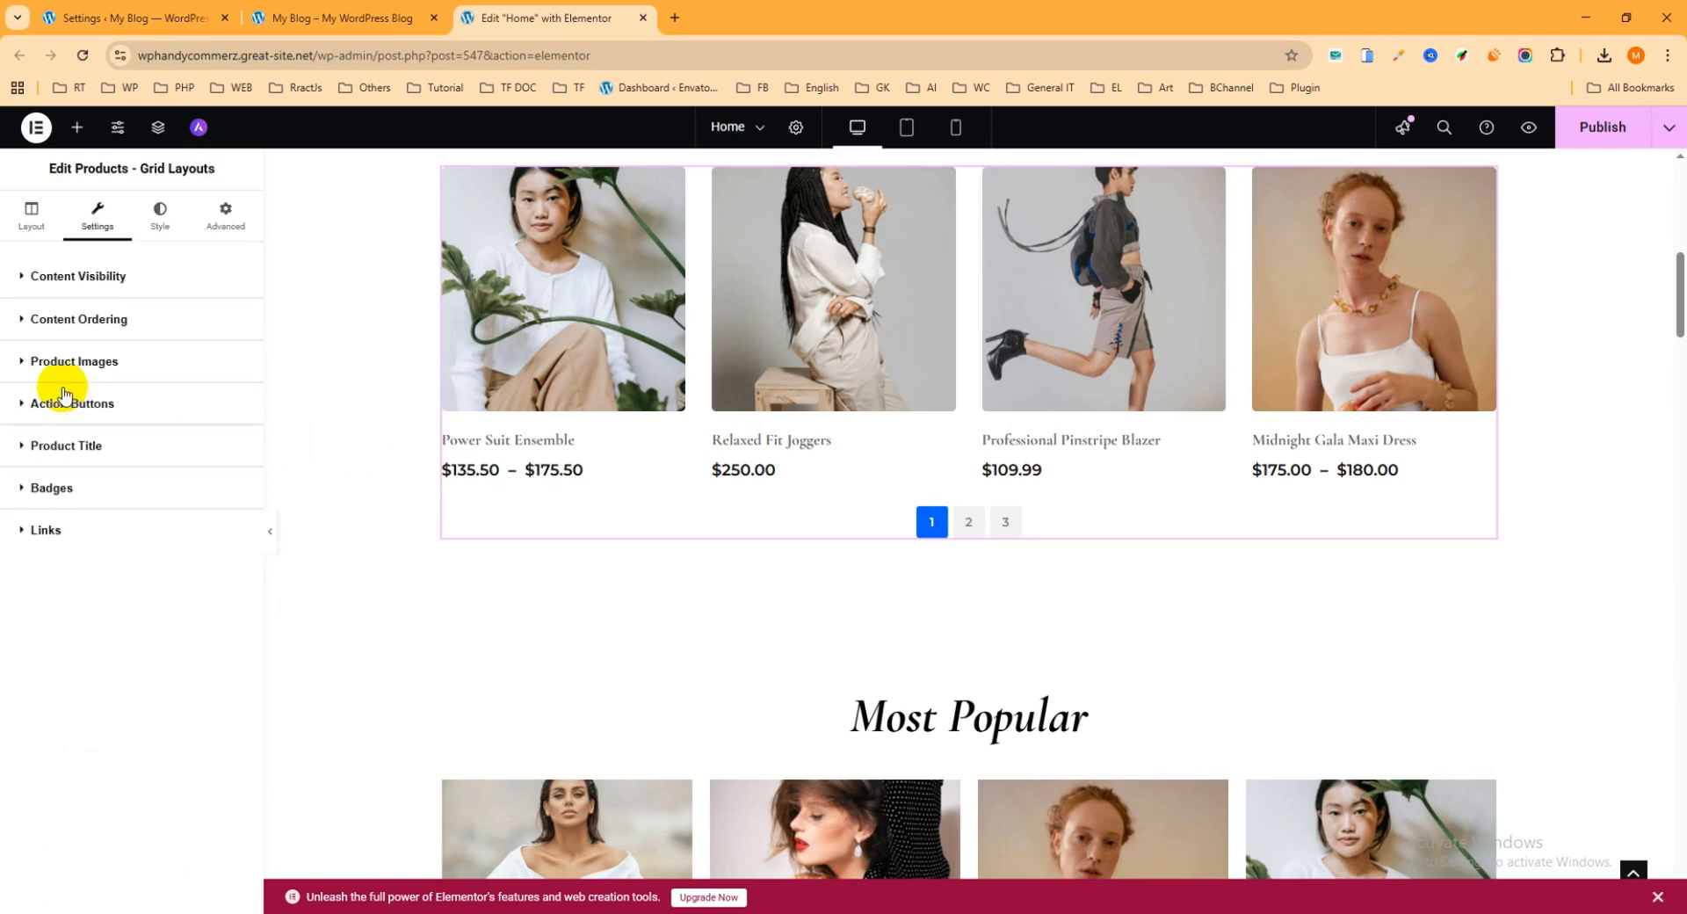
Step: Try turning off the clickable title and clickable image options in the product grid's Links settings, and switch both back on
click(45, 528)
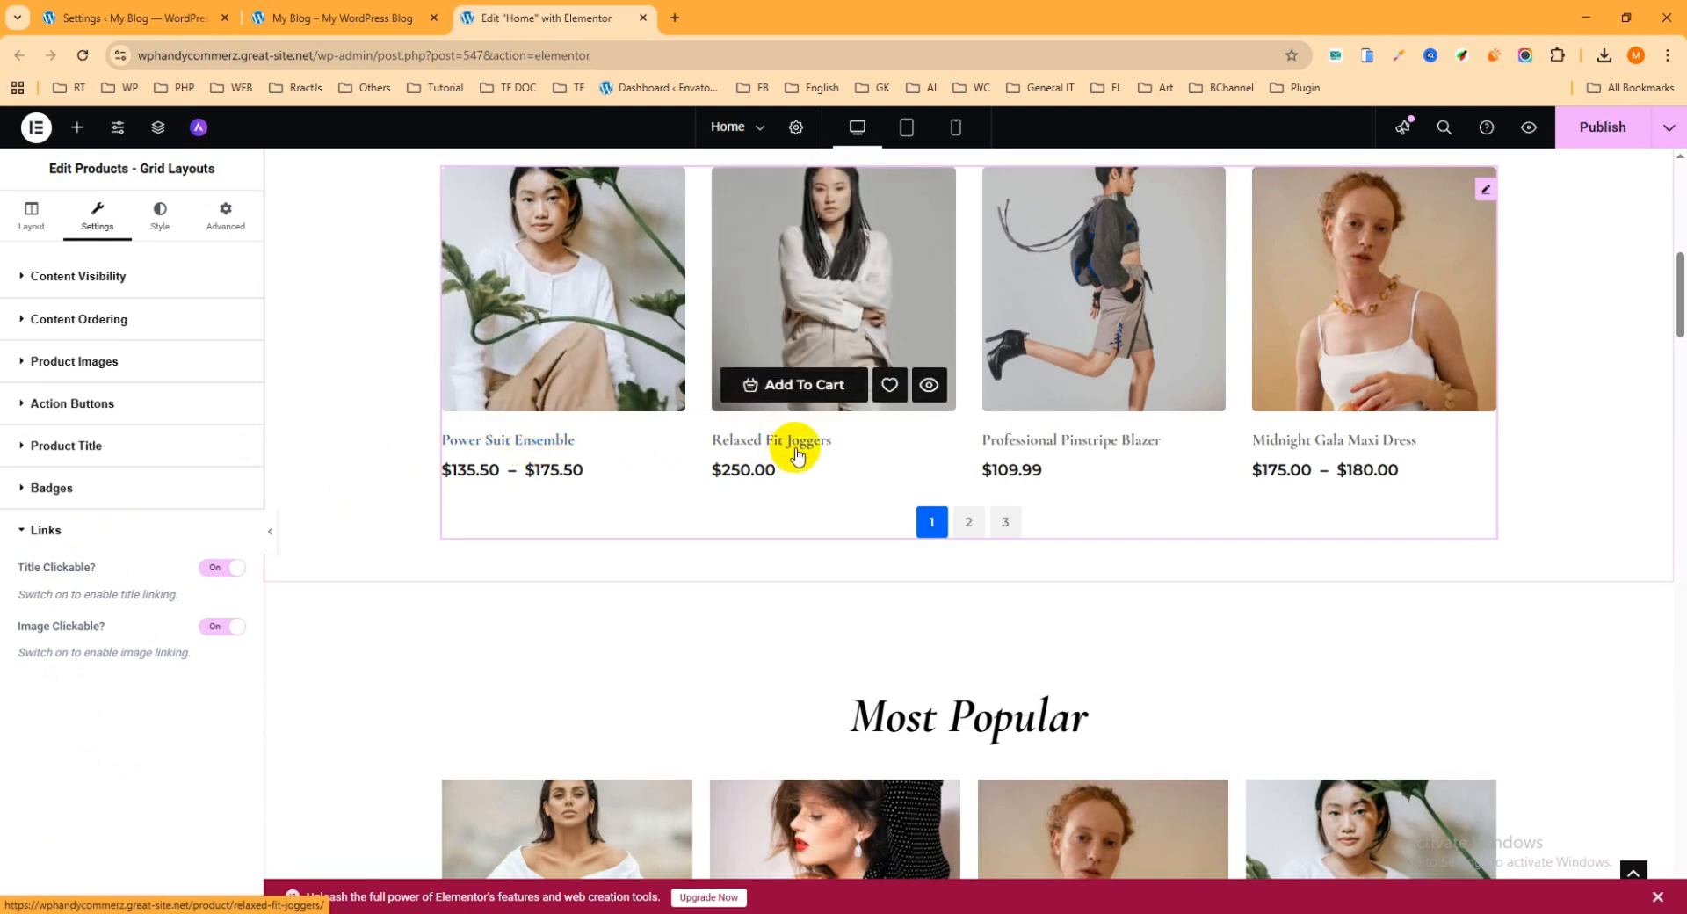
click(222, 566)
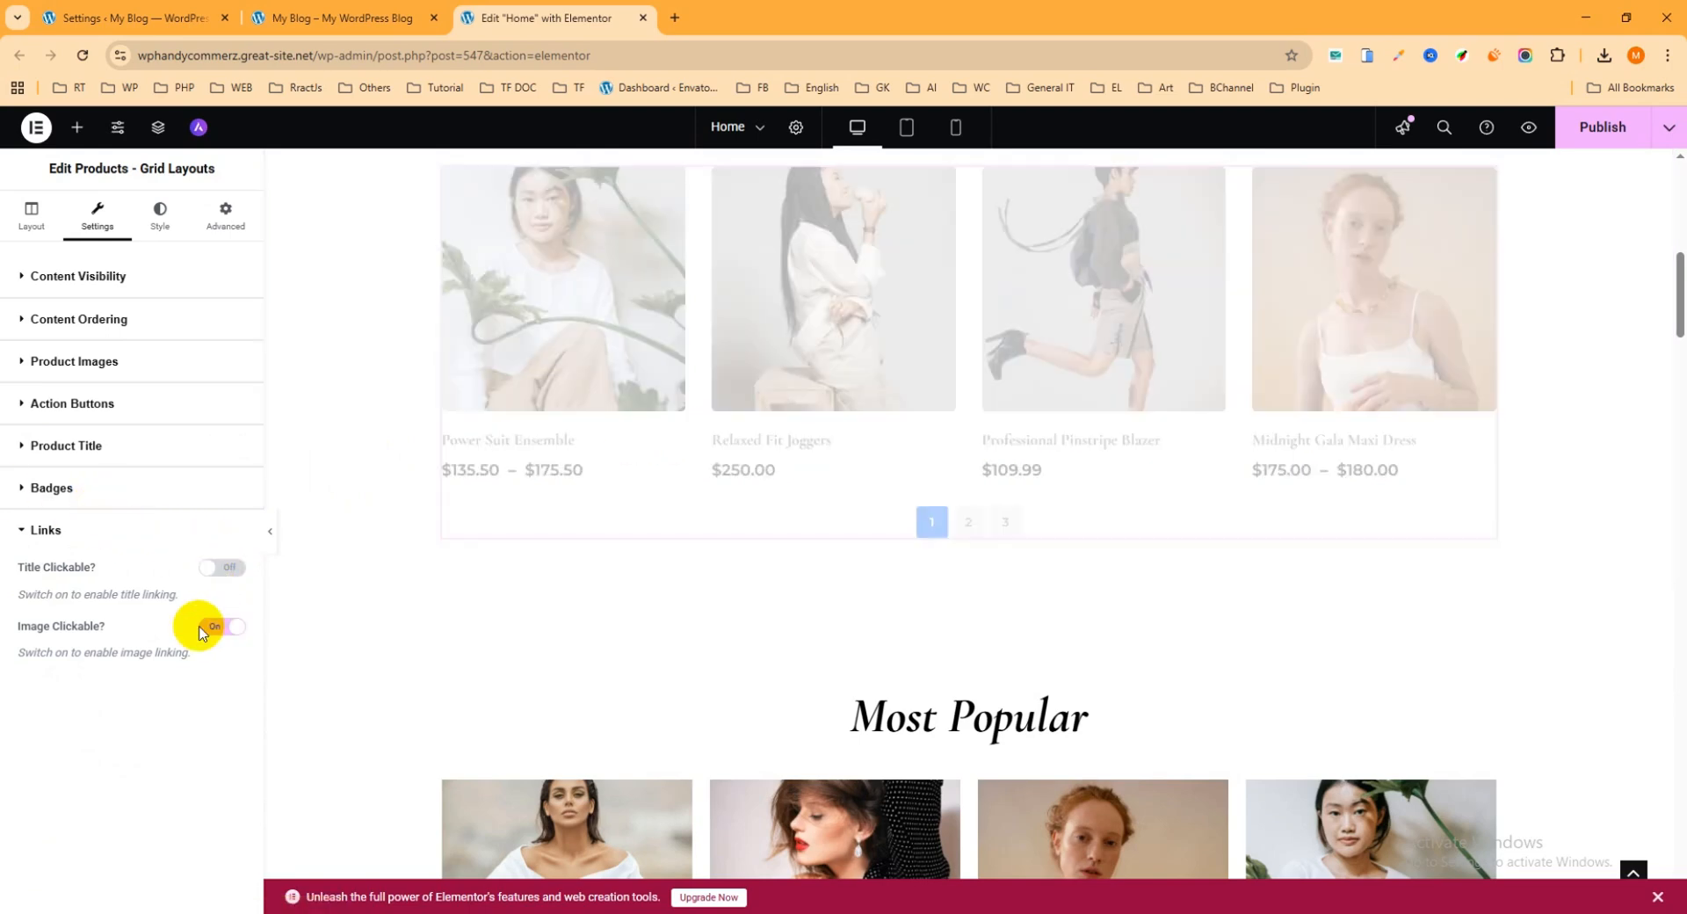
double_click(222, 626)
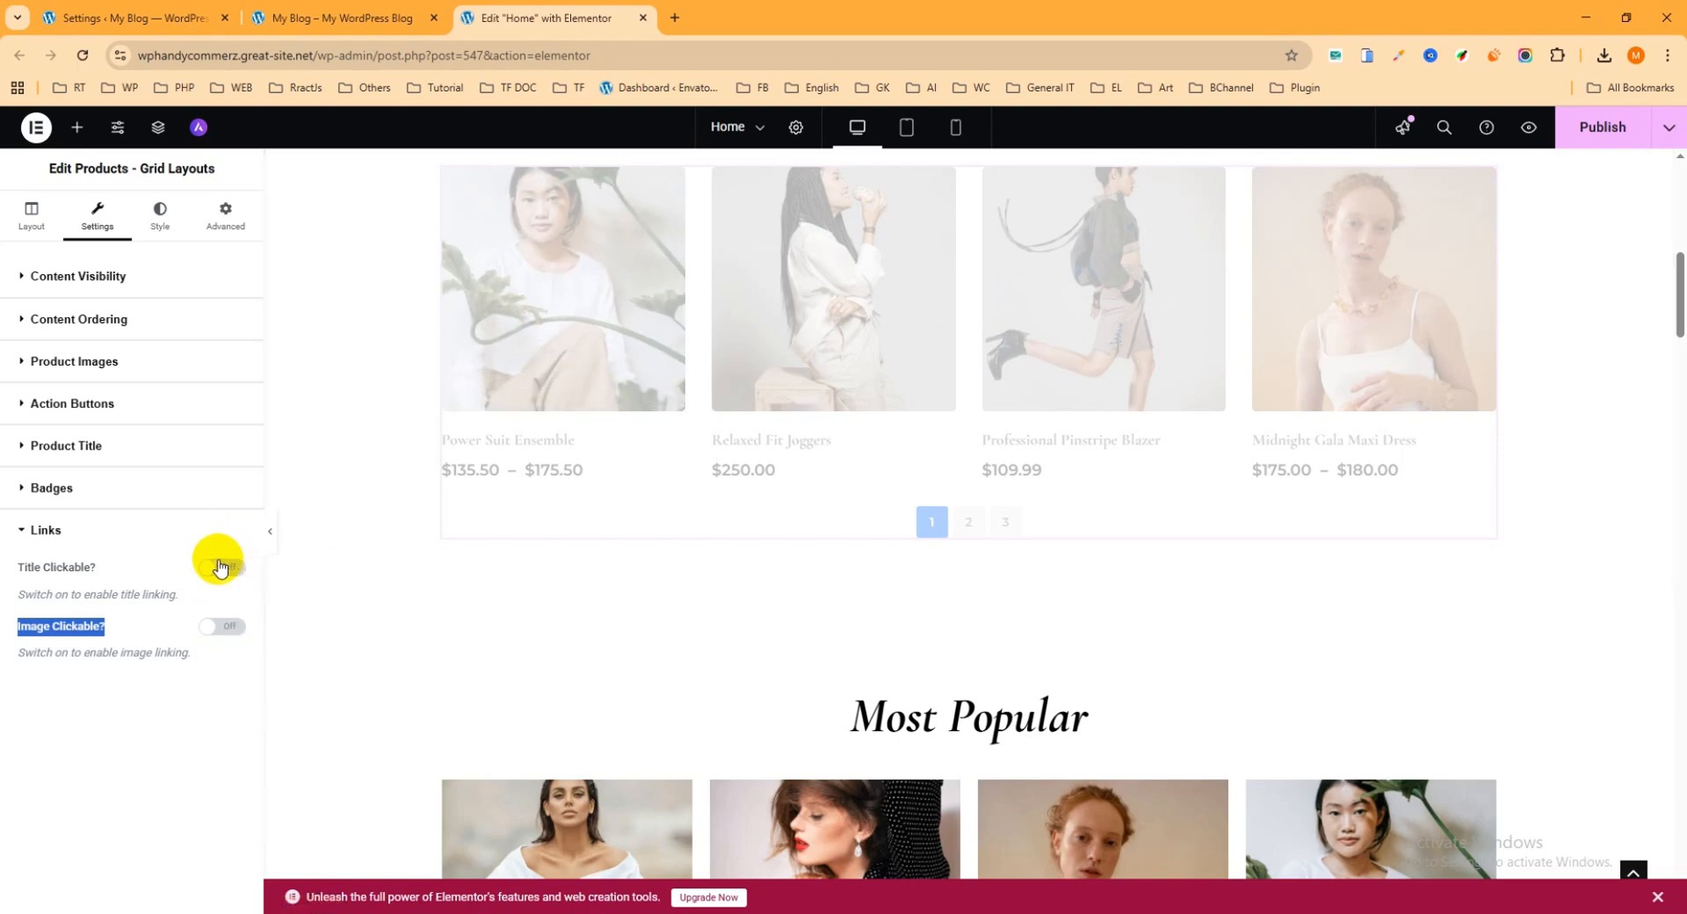
click(222, 625)
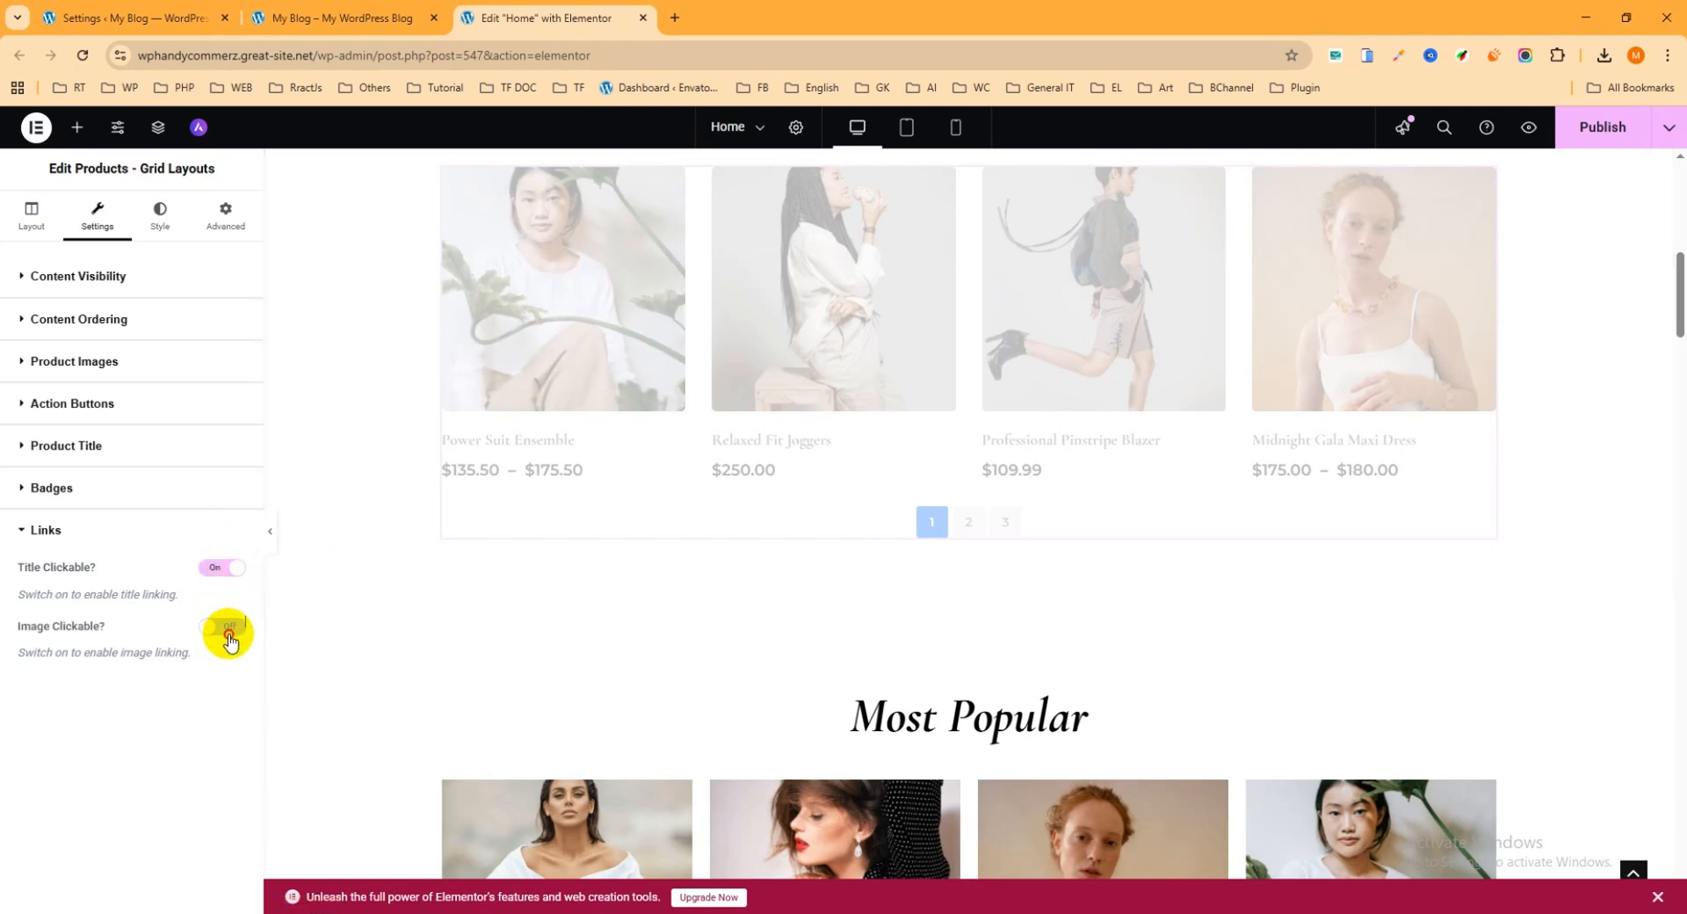
Step: Examine the product grid's style settings, including the color scheme and the product title's typography, colors and border
click(159, 218)
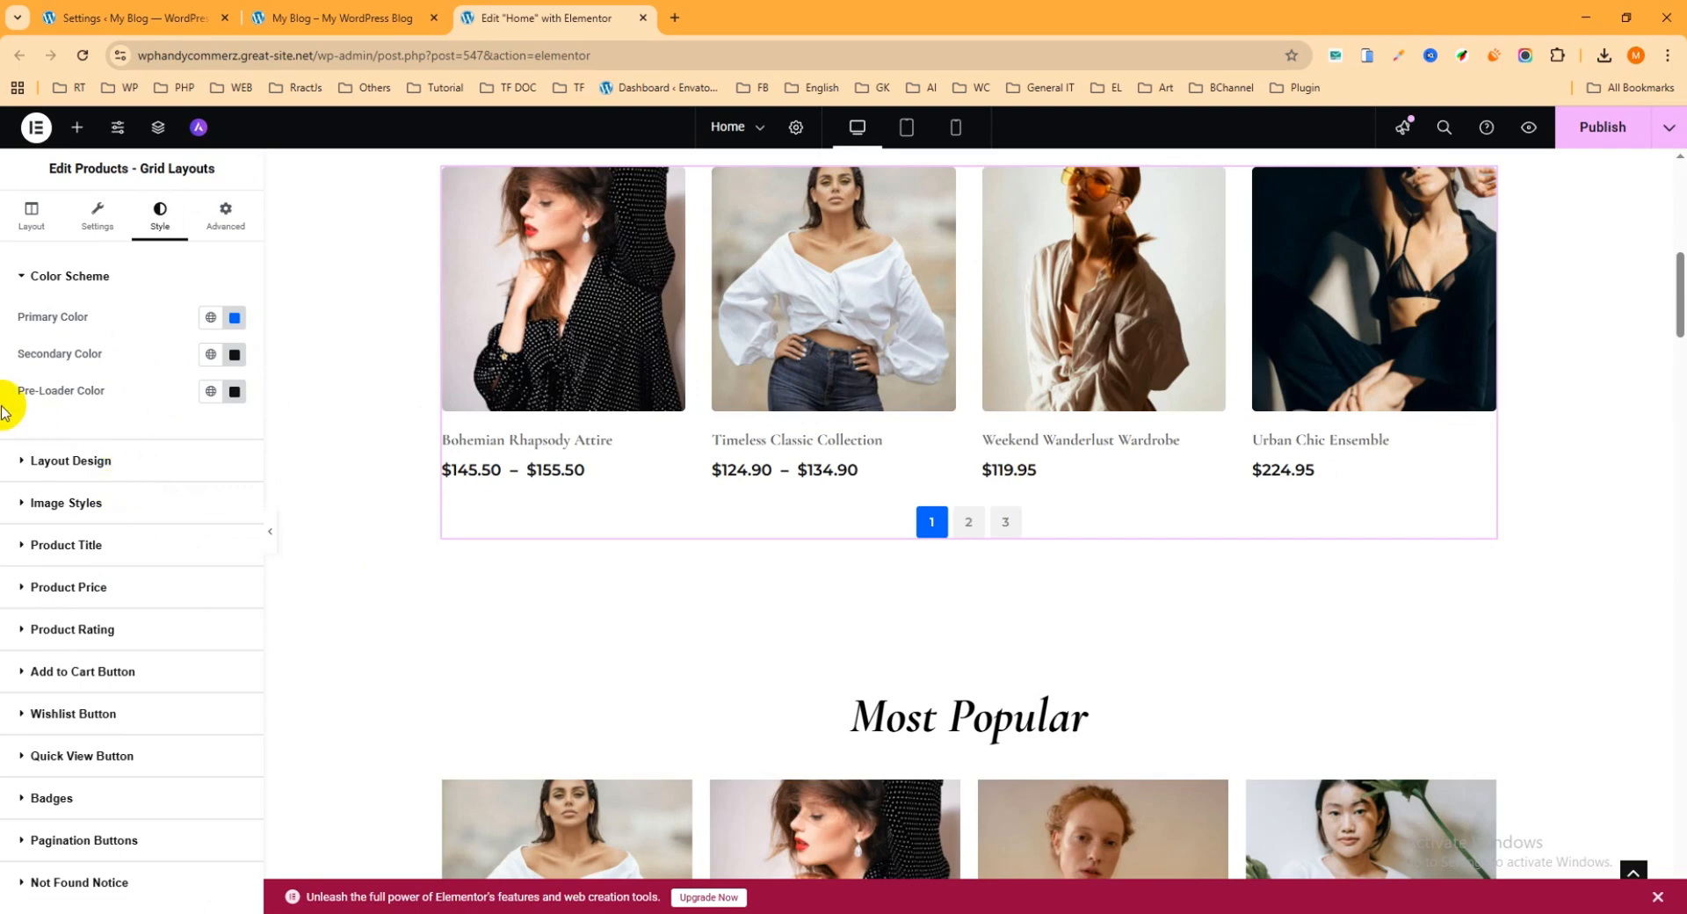
click(73, 546)
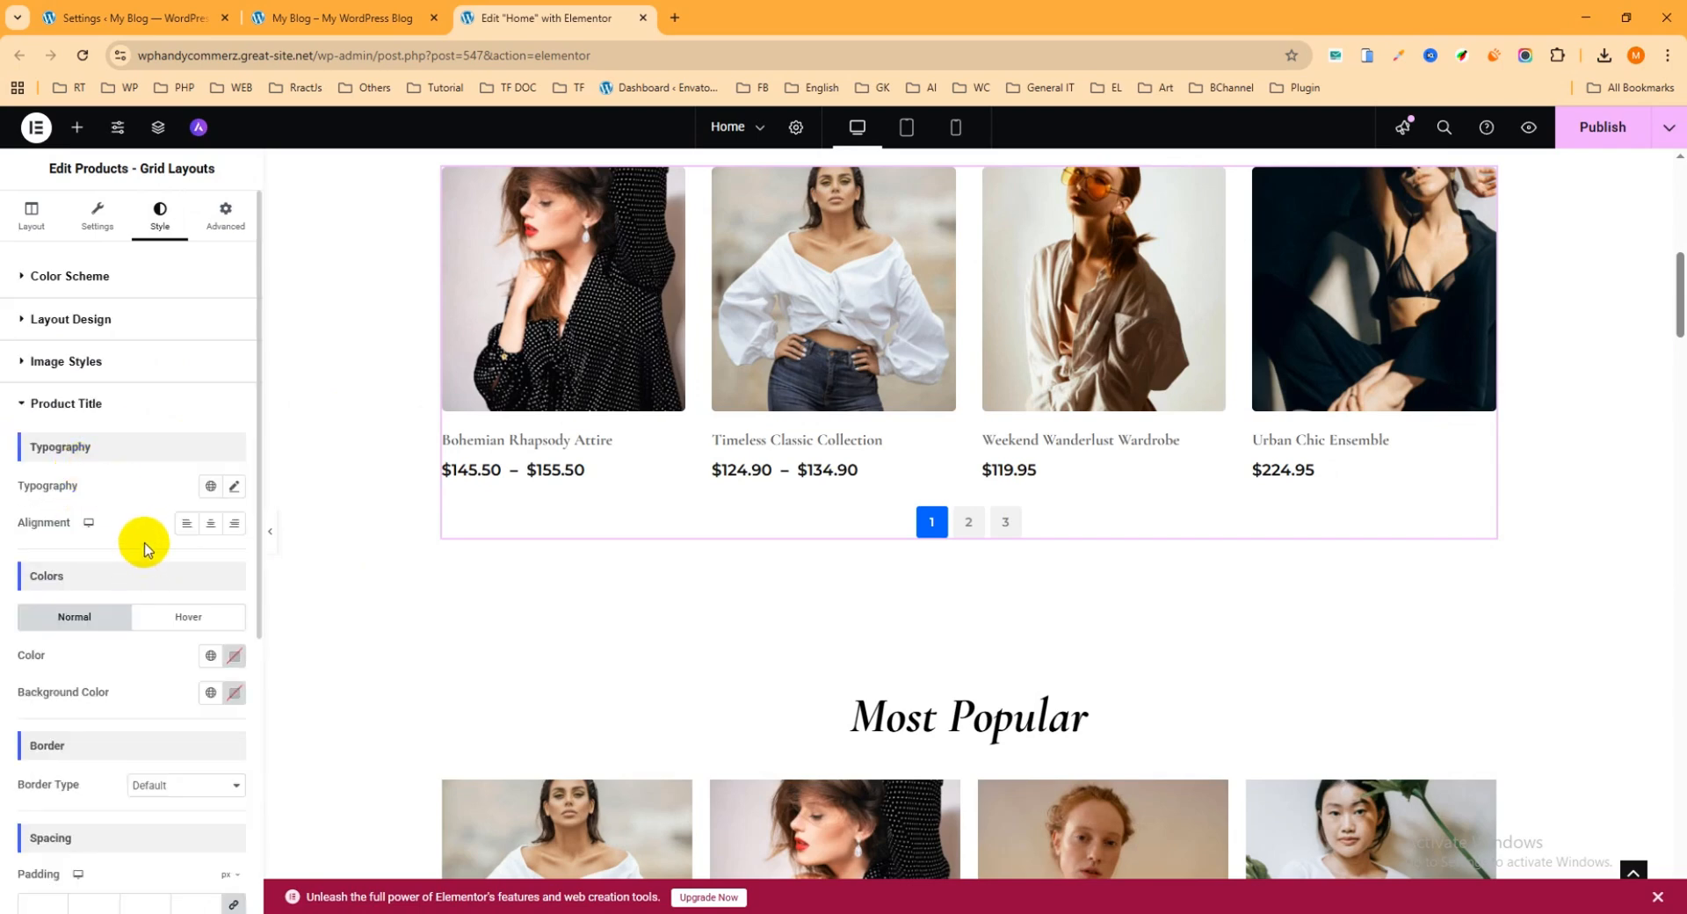